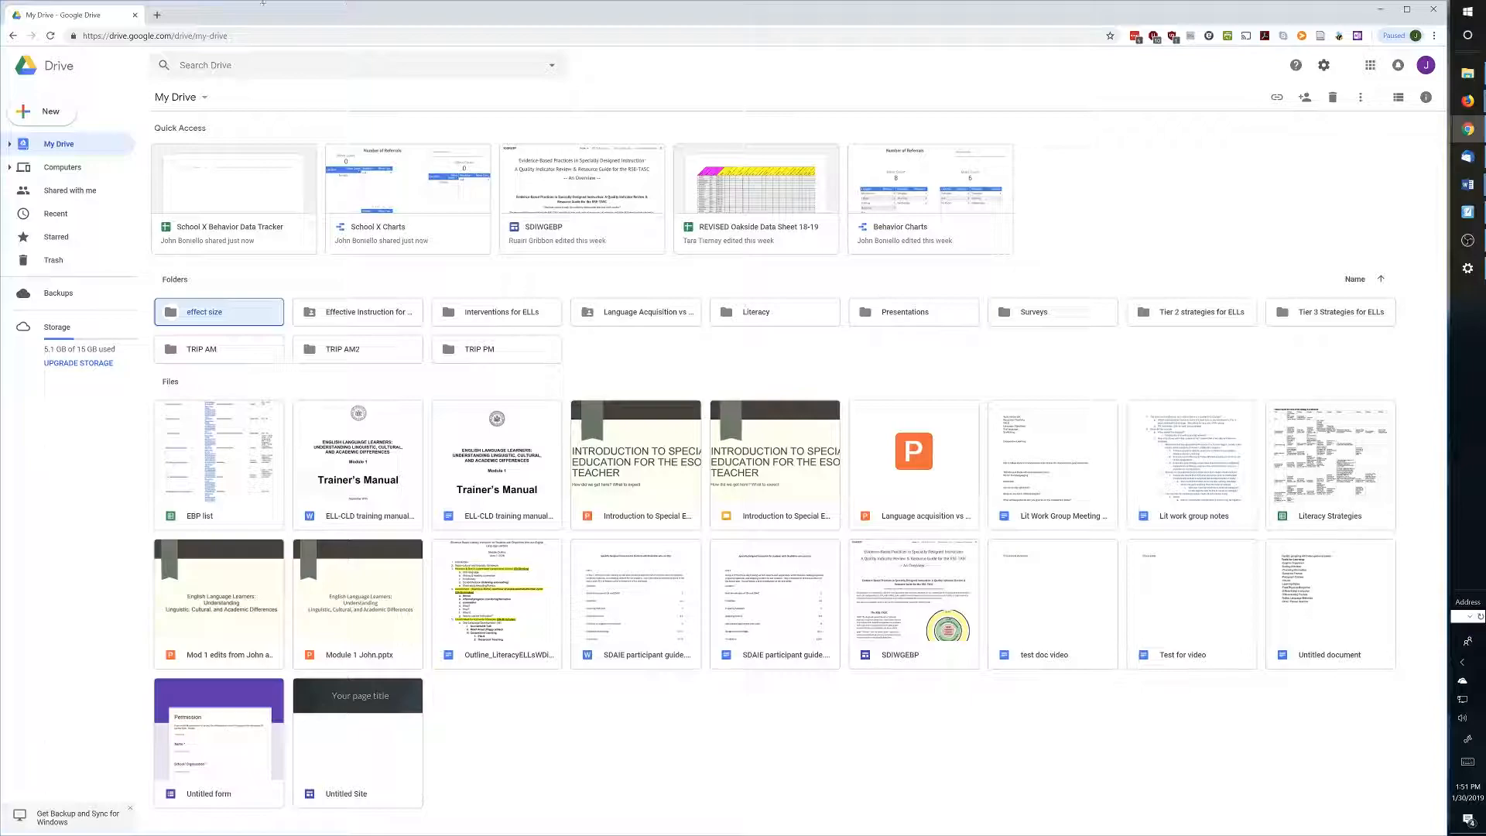
- Open the School X Behavior Data Tracker spreadsheet to view it, and return to the Drive file list
click(271, 194)
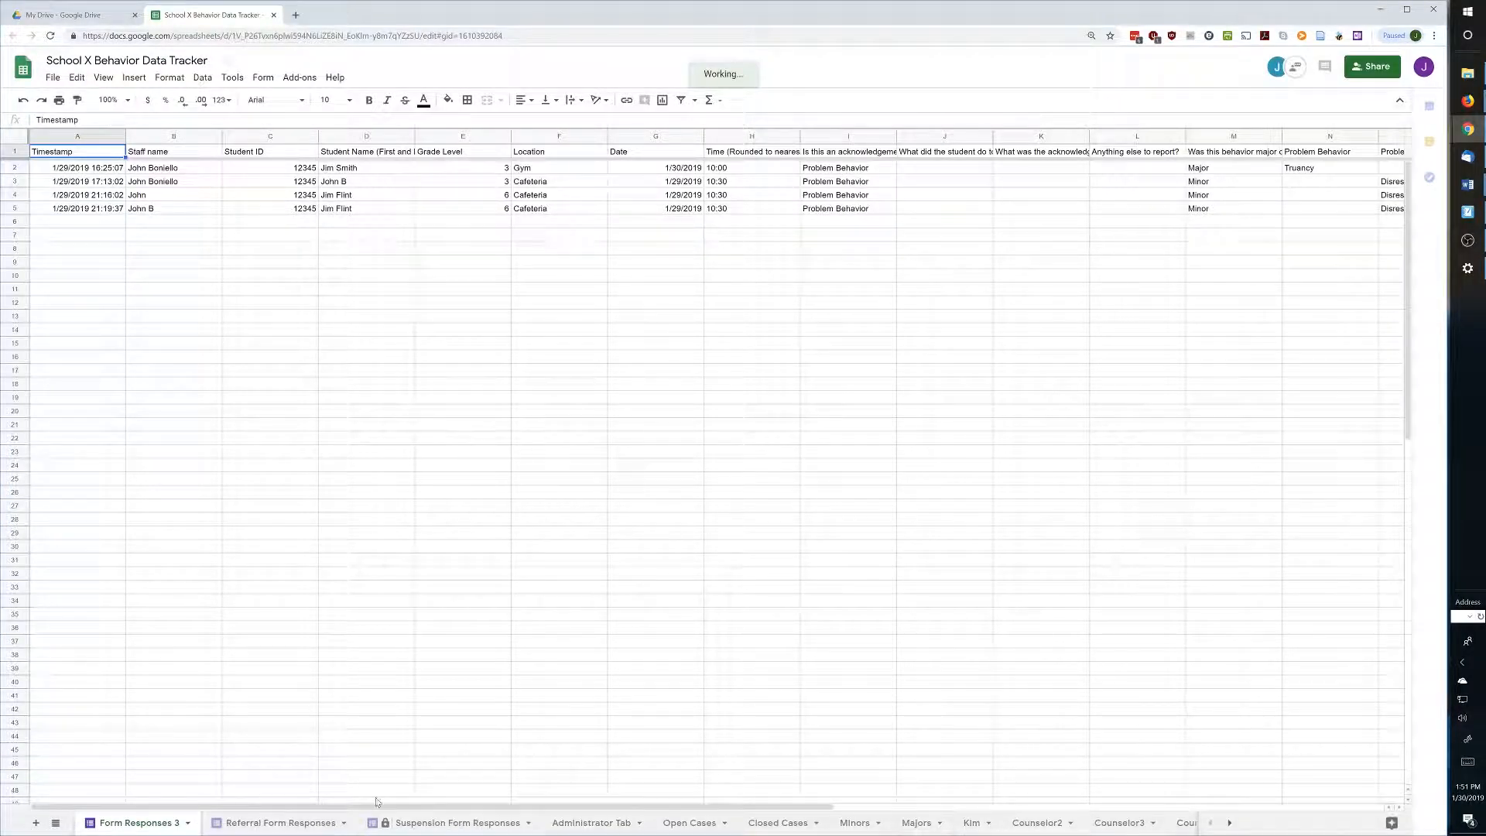
click(58, 15)
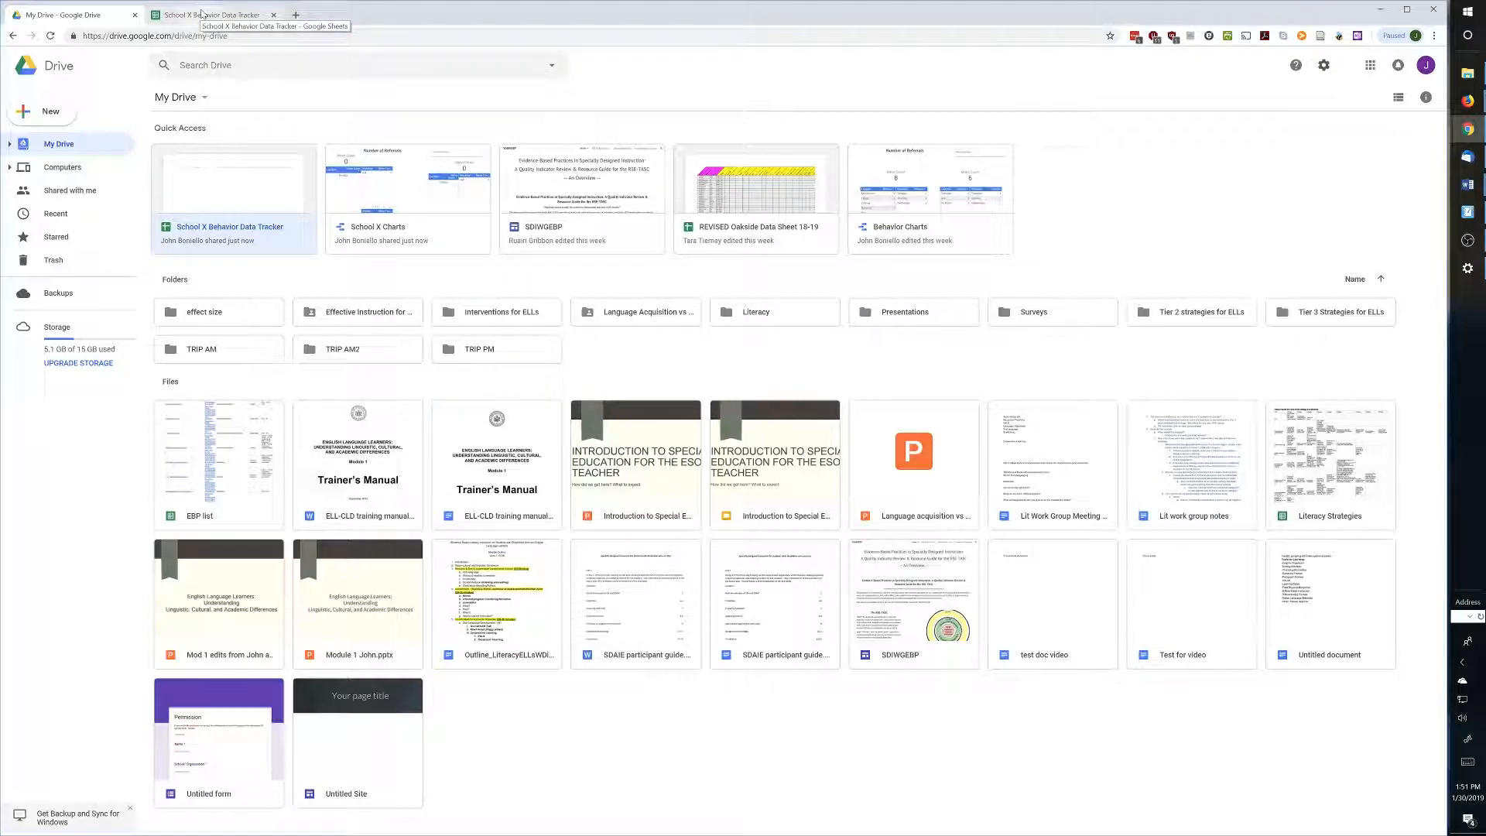
- Open the Behavior Tracker Share folder among the files shared with this account
click(62, 192)
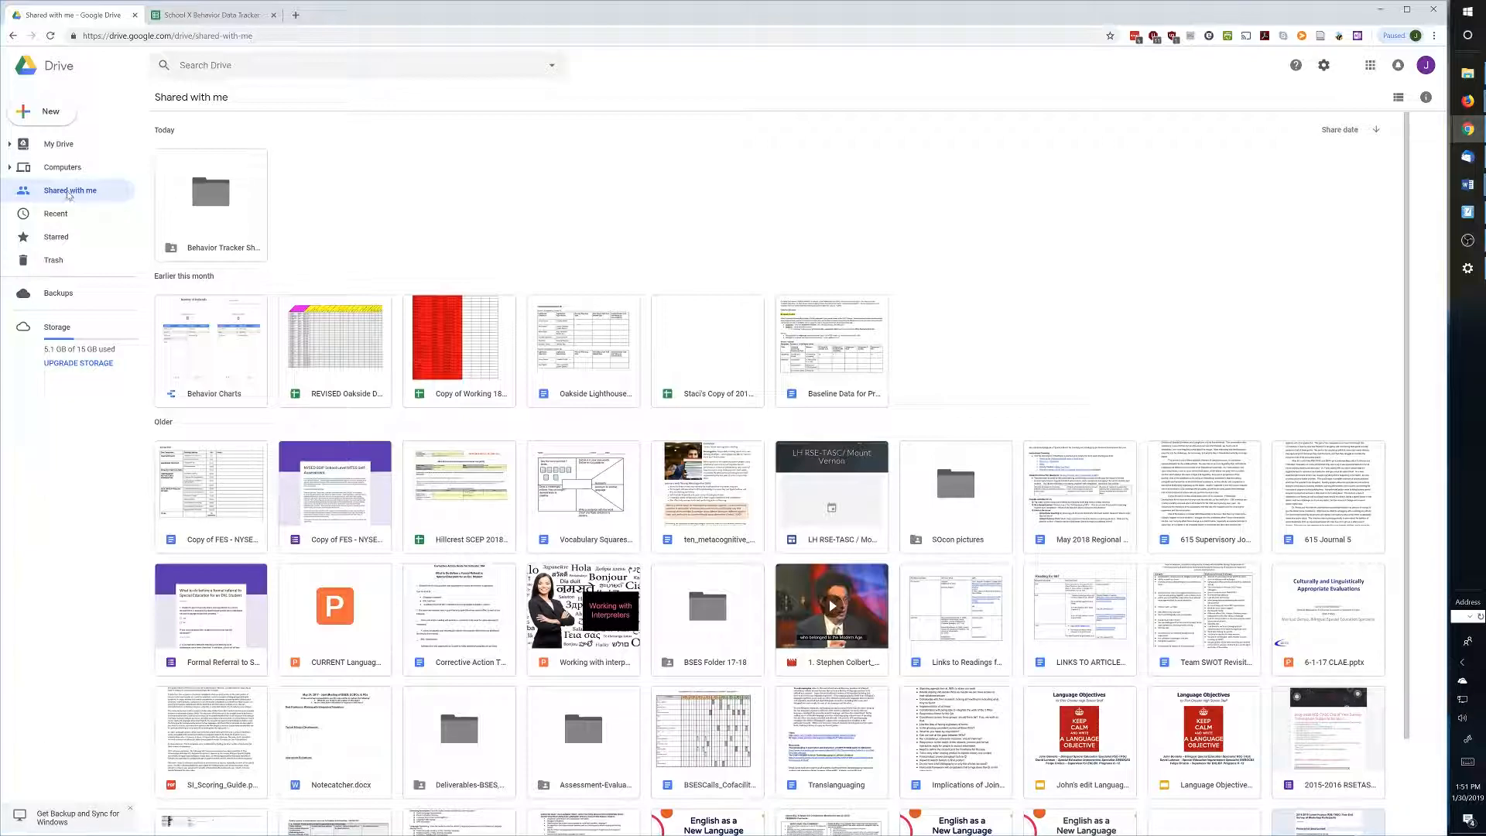
click(225, 192)
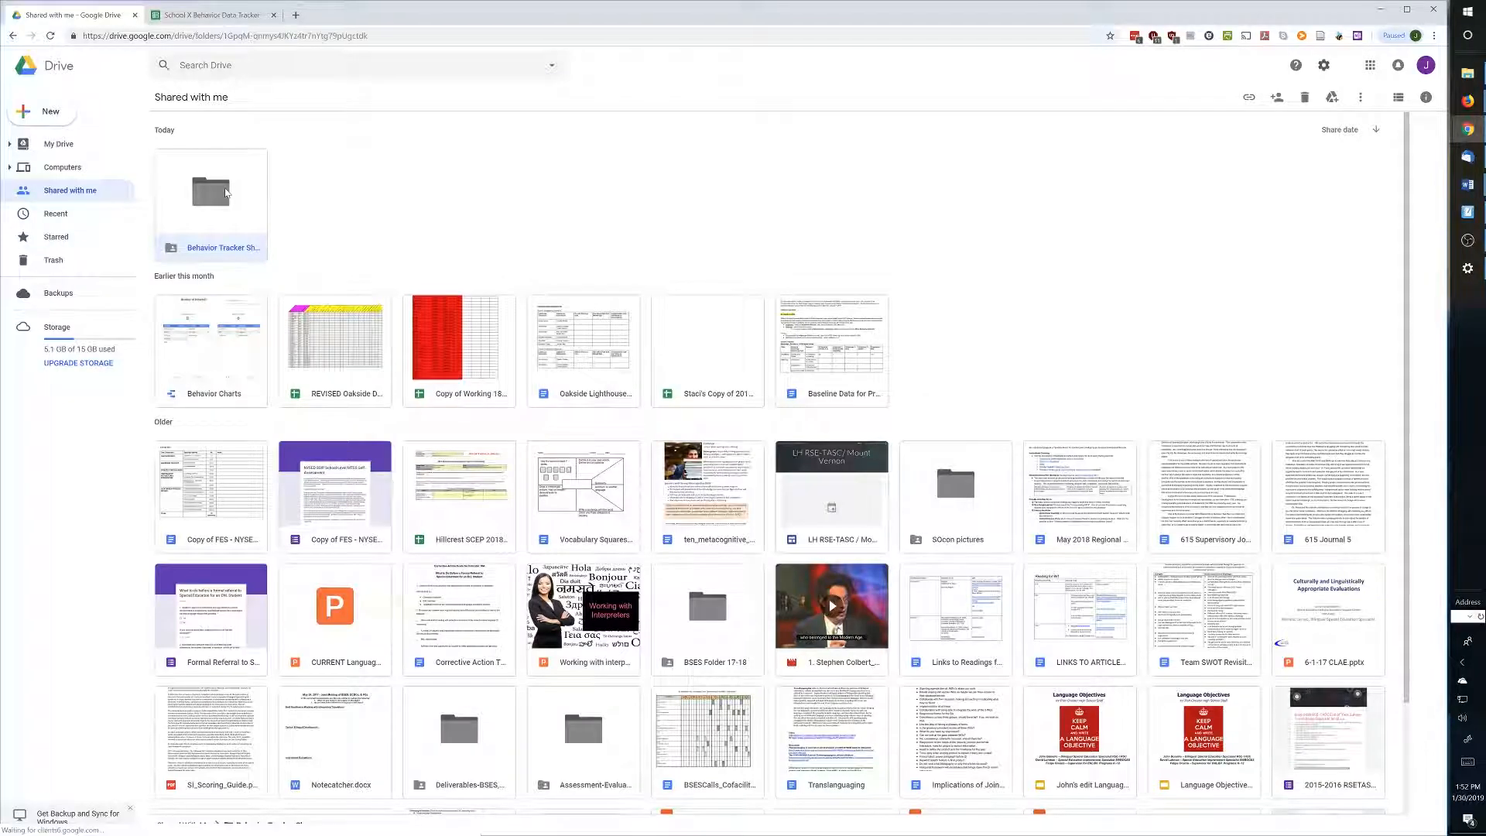
double_click(225, 192)
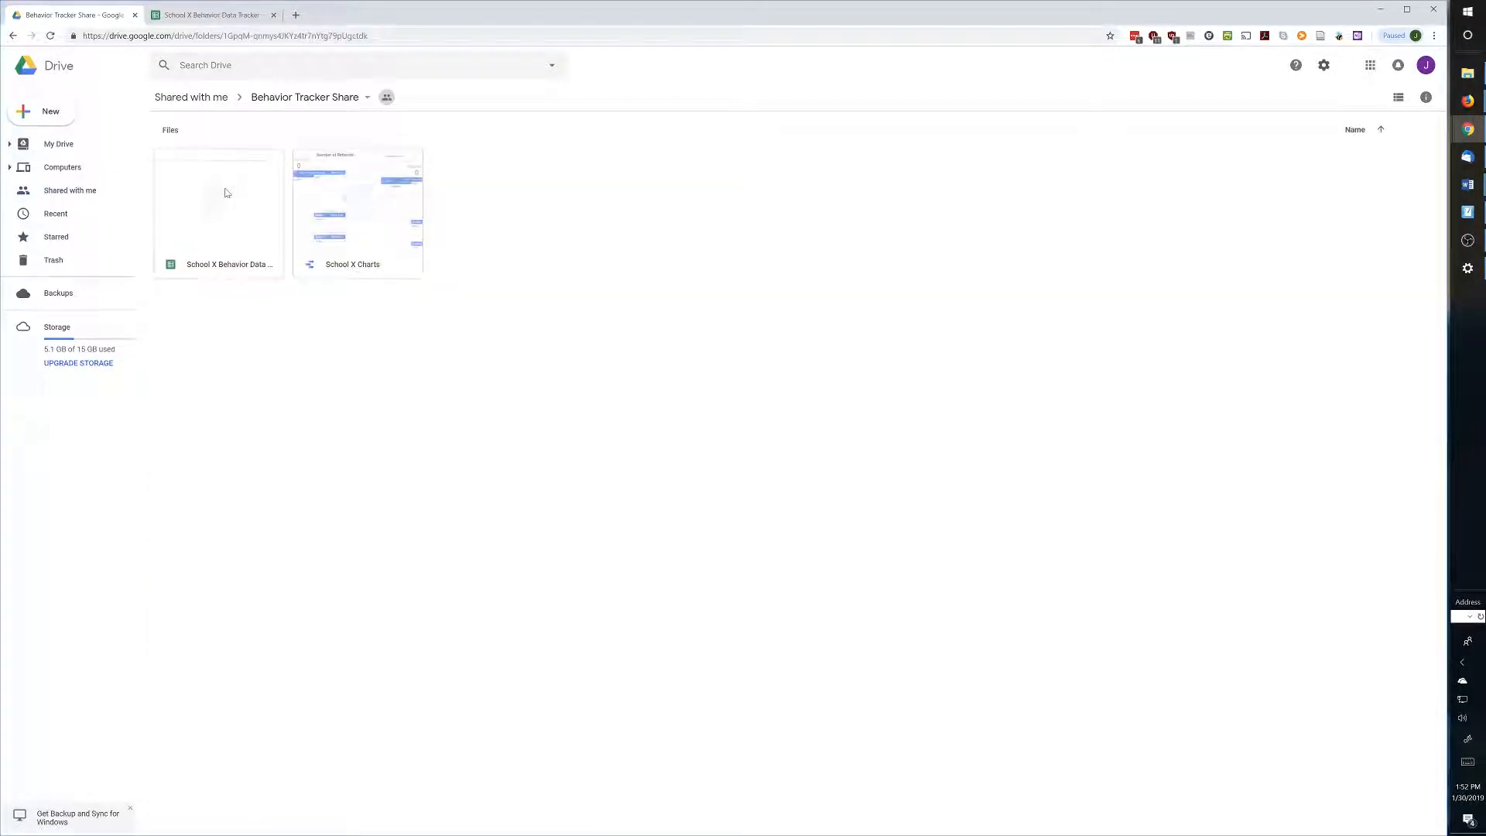
click(342, 201)
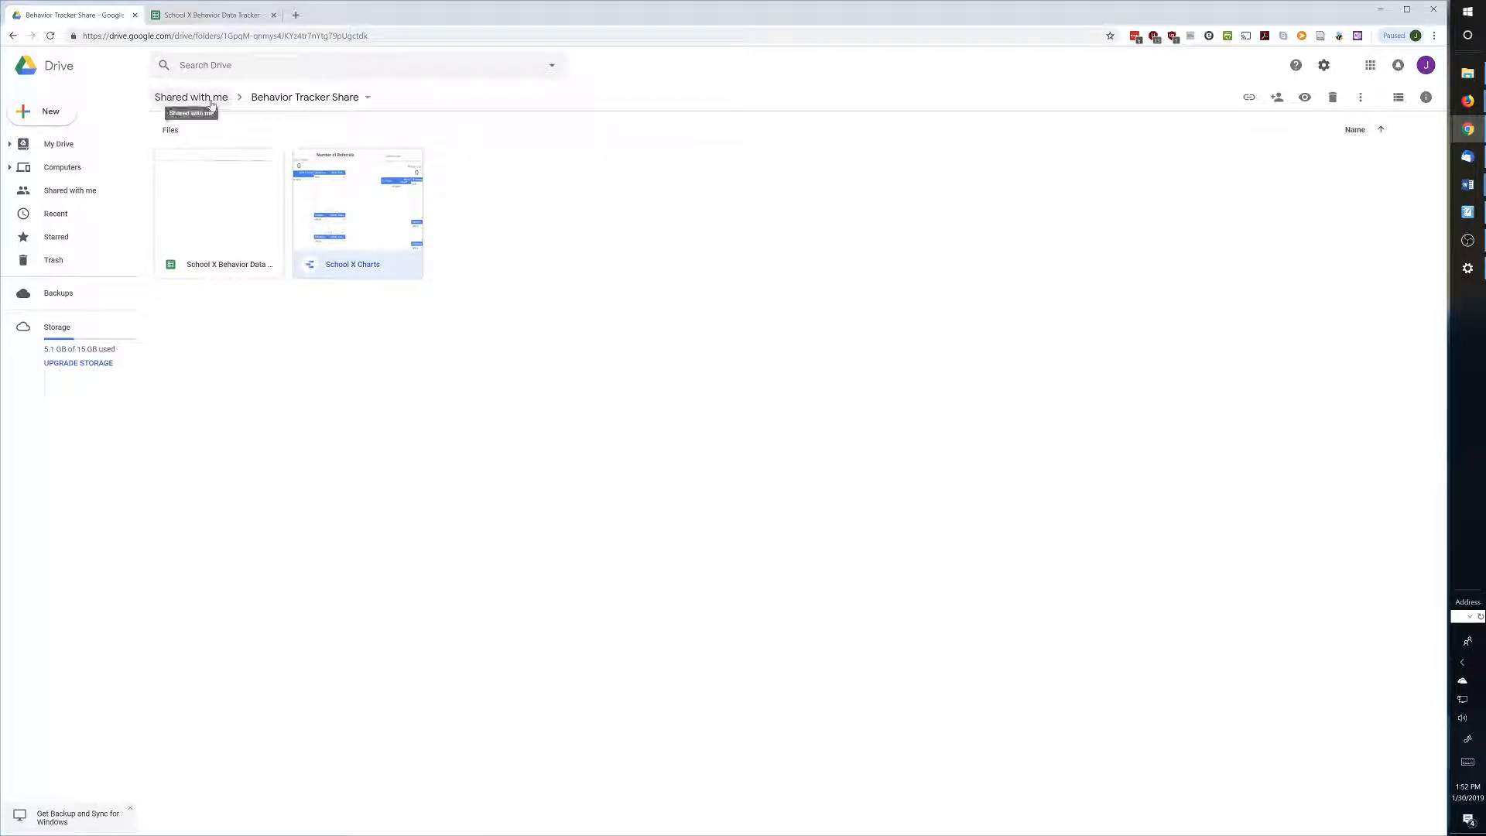
- Make a copy of the School X Behavior Data Tracker spreadsheet within the shared folder
right_click(209, 180)
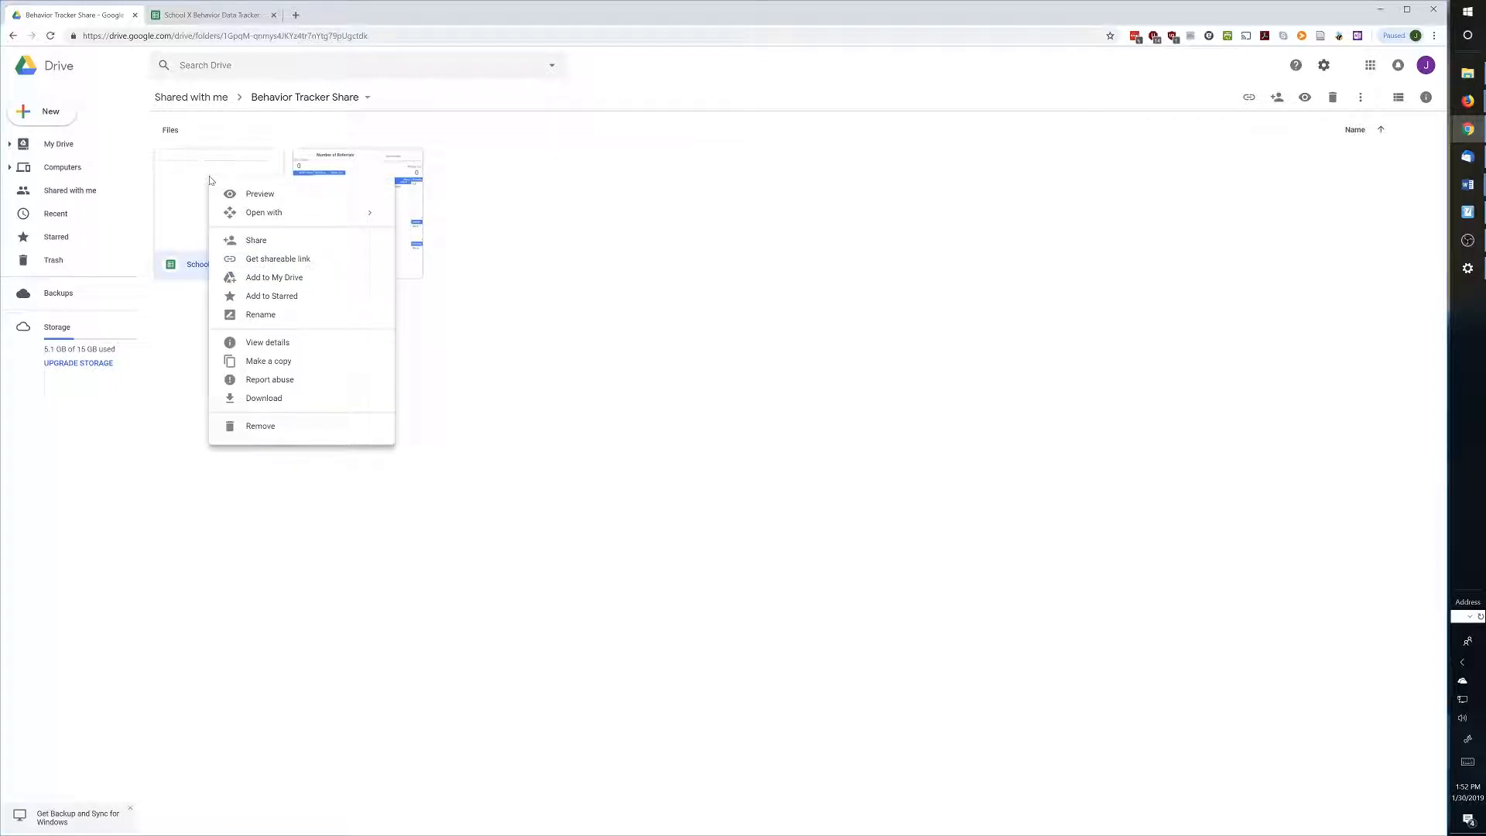
right_click(190, 172)
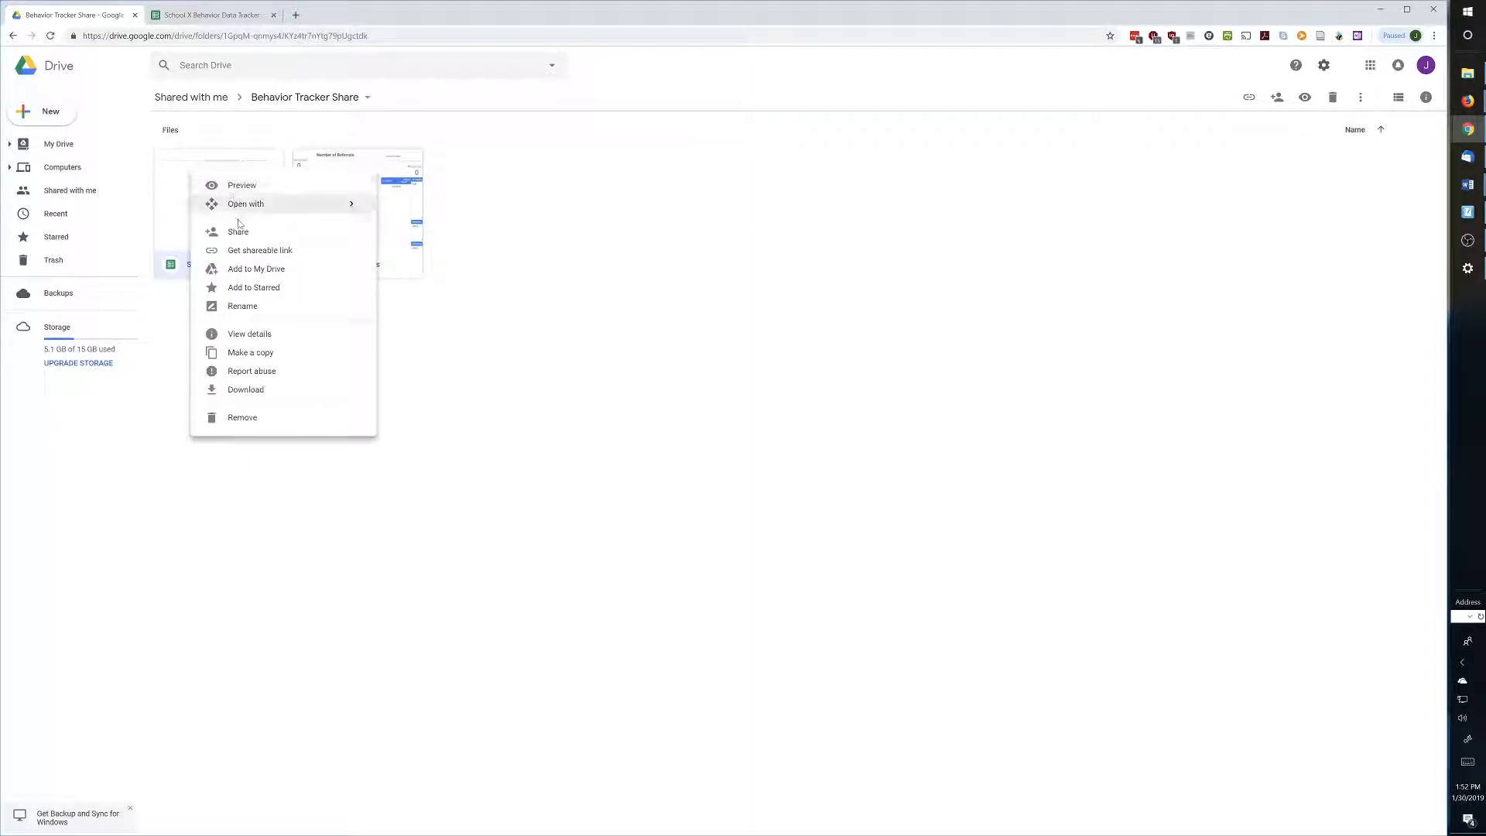
click(254, 353)
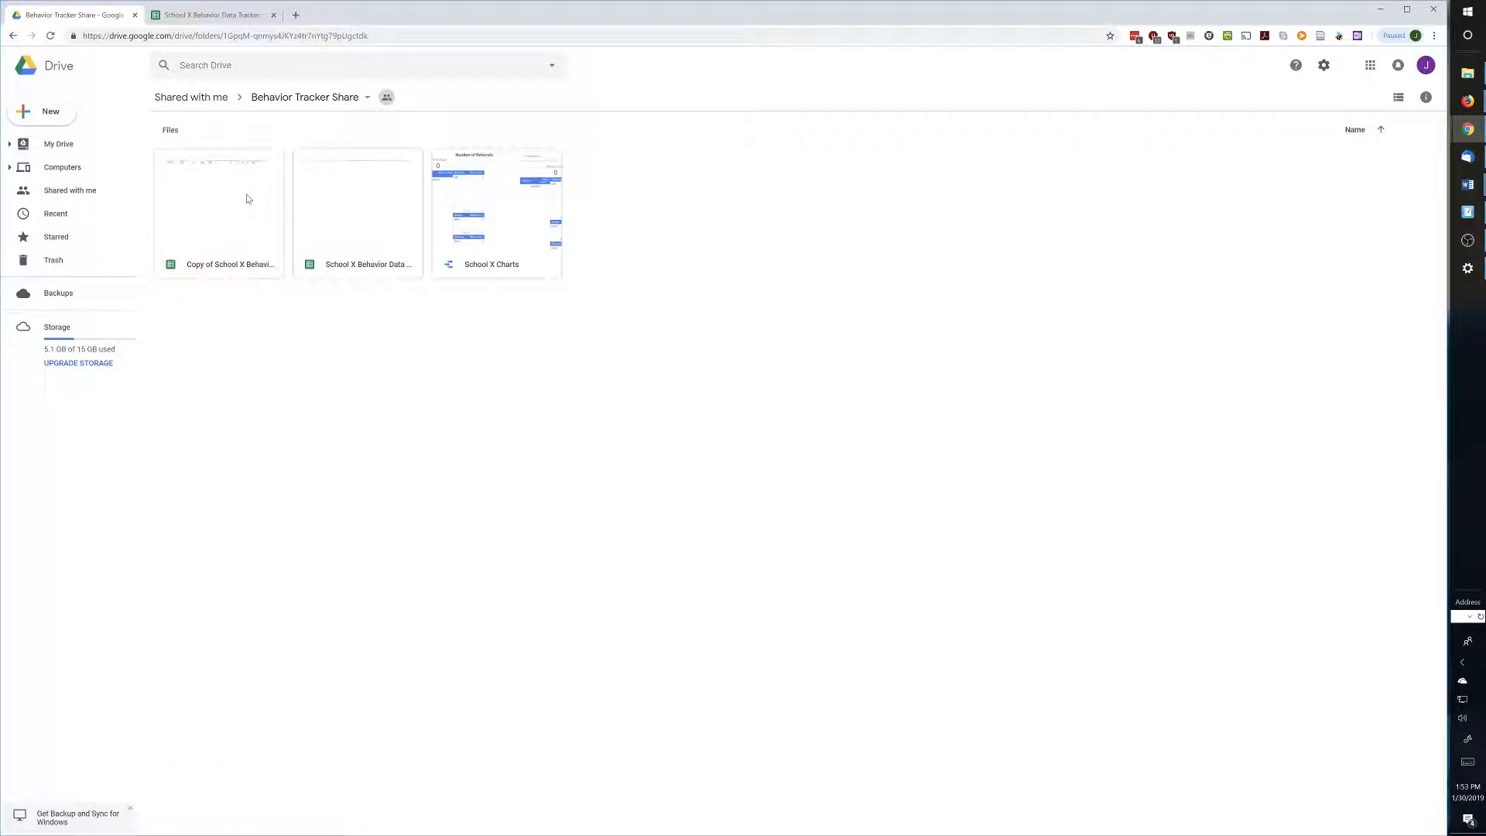
- Create a folder named "Behavior Tracker School Y" and move the copied tracker spreadsheet into it, accepting the access change
click(247, 180)
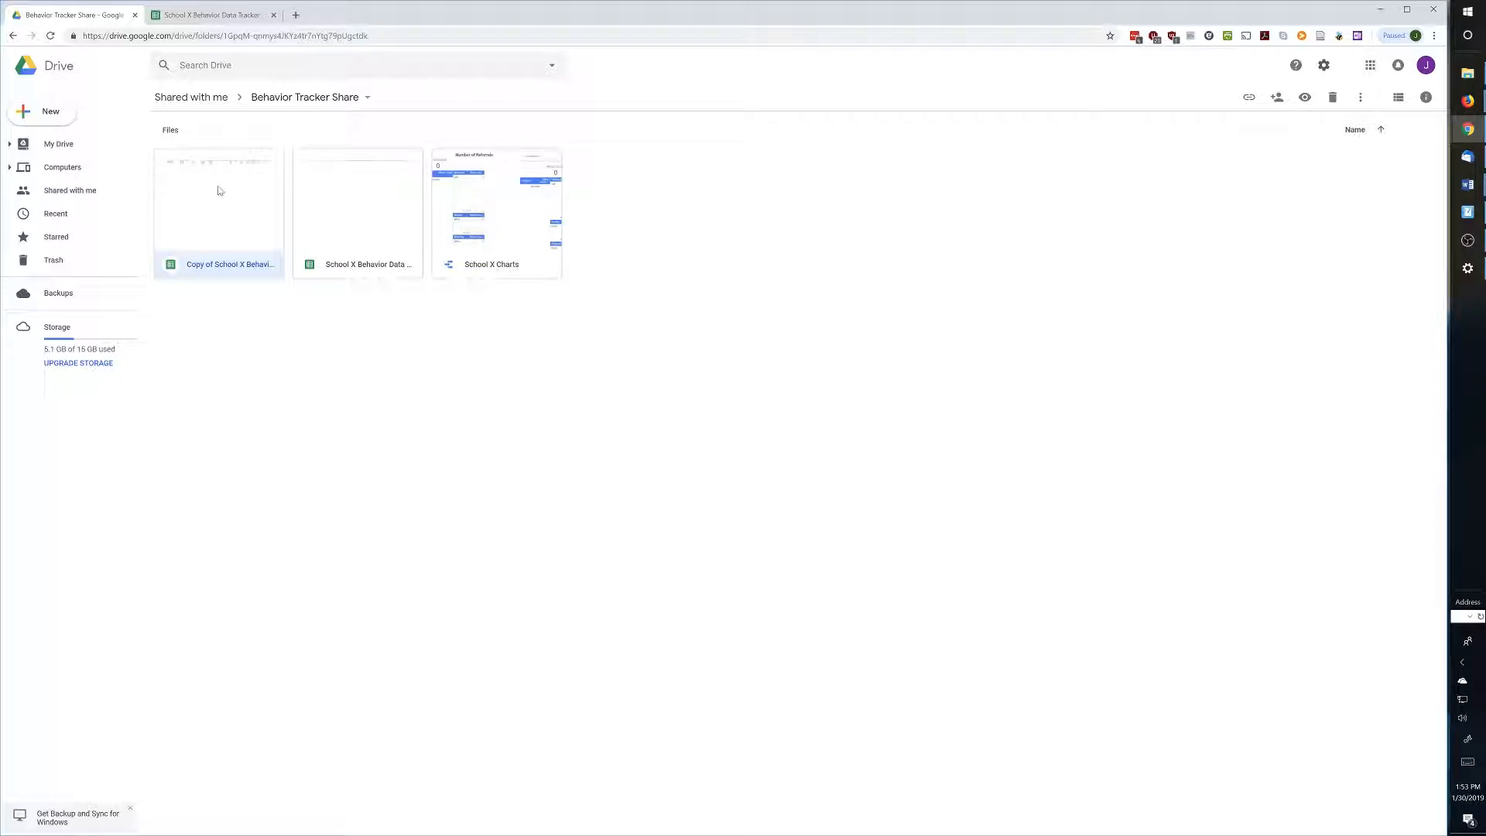
click(48, 113)
click(66, 117)
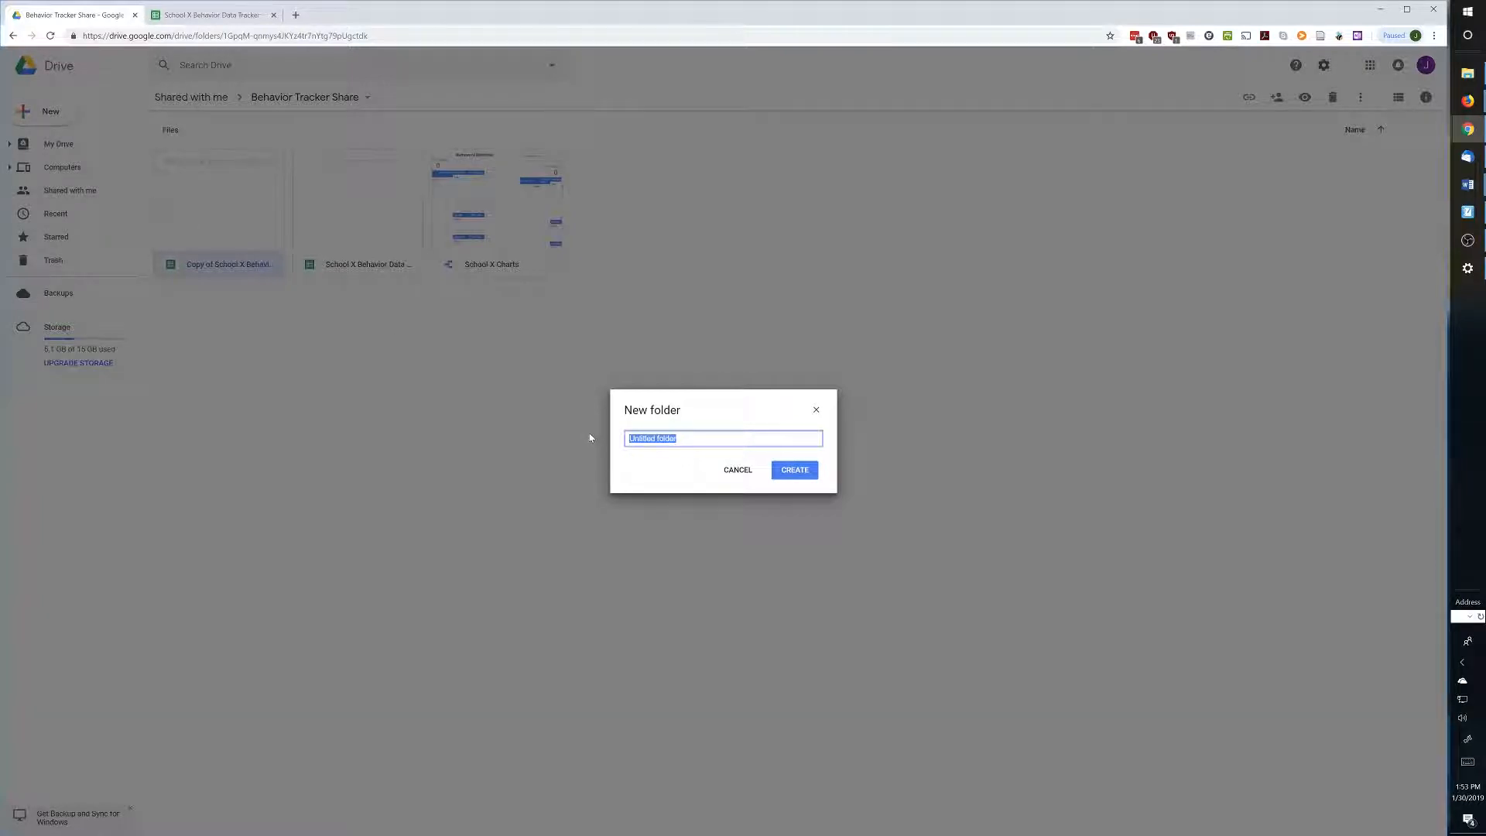
text(Behavior Tracker School Y)
key(Return)
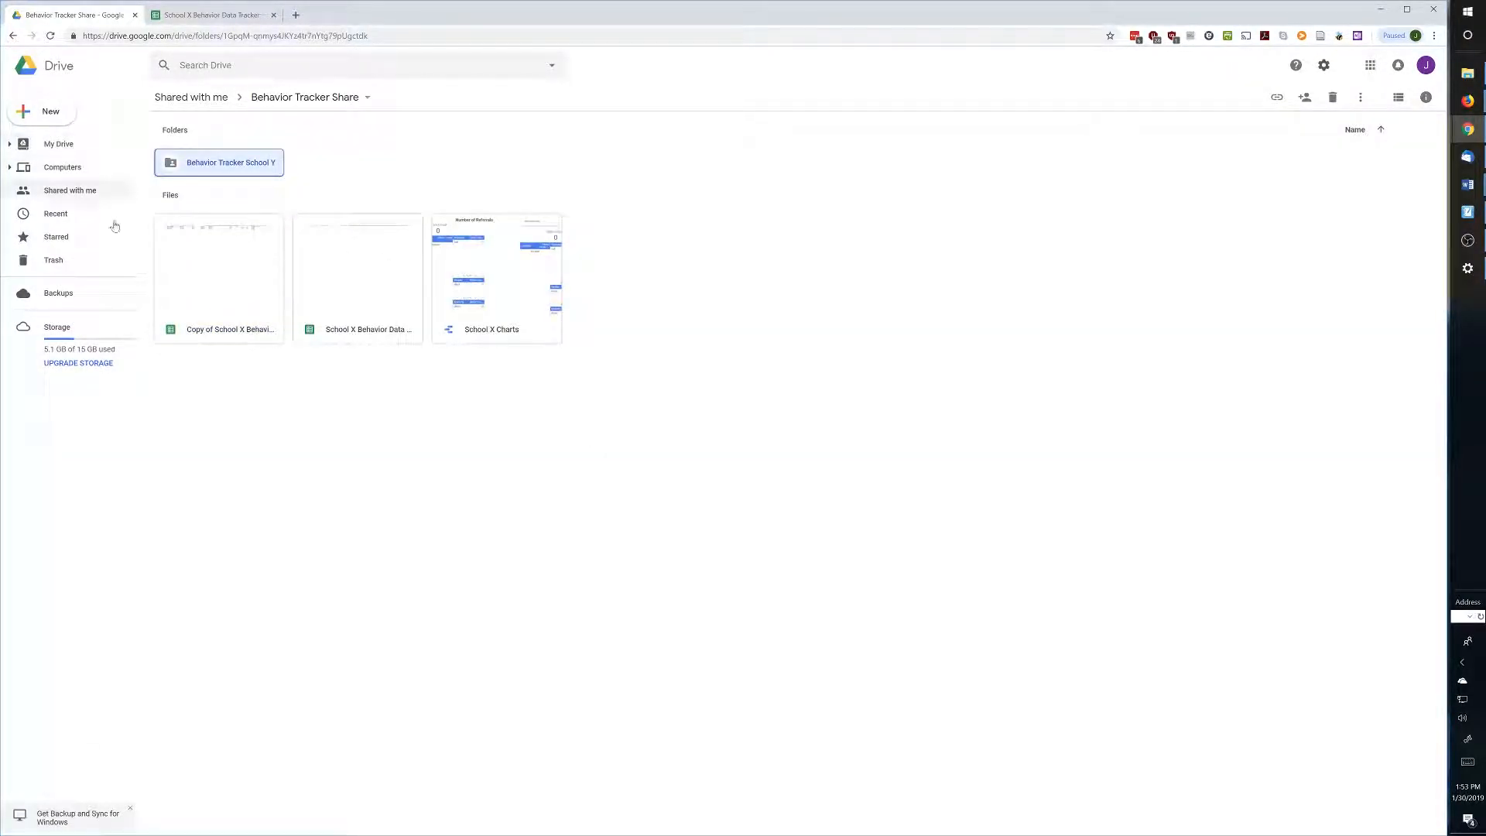
drag(186, 269, 206, 162)
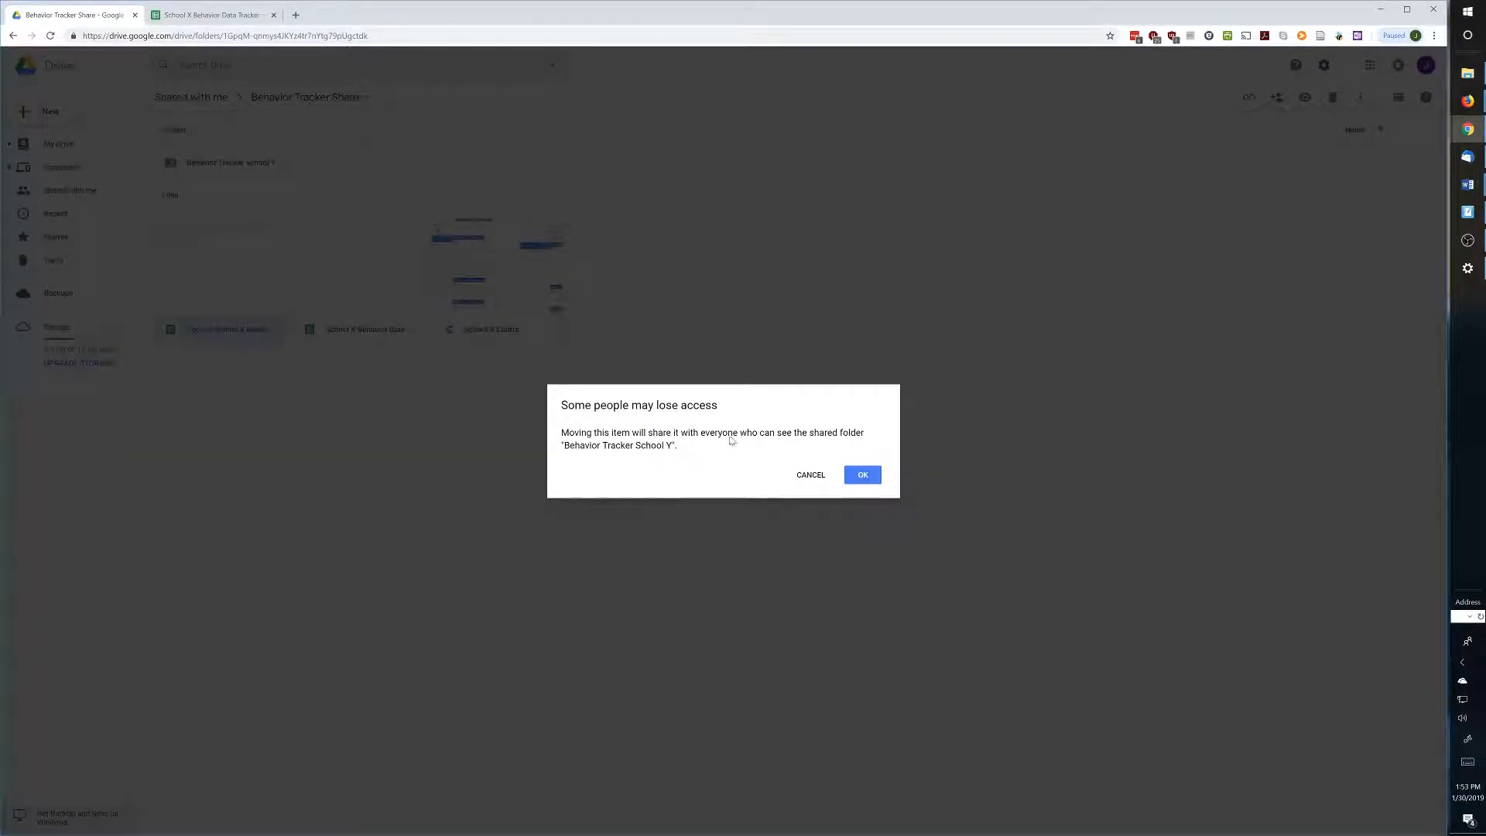
click(862, 475)
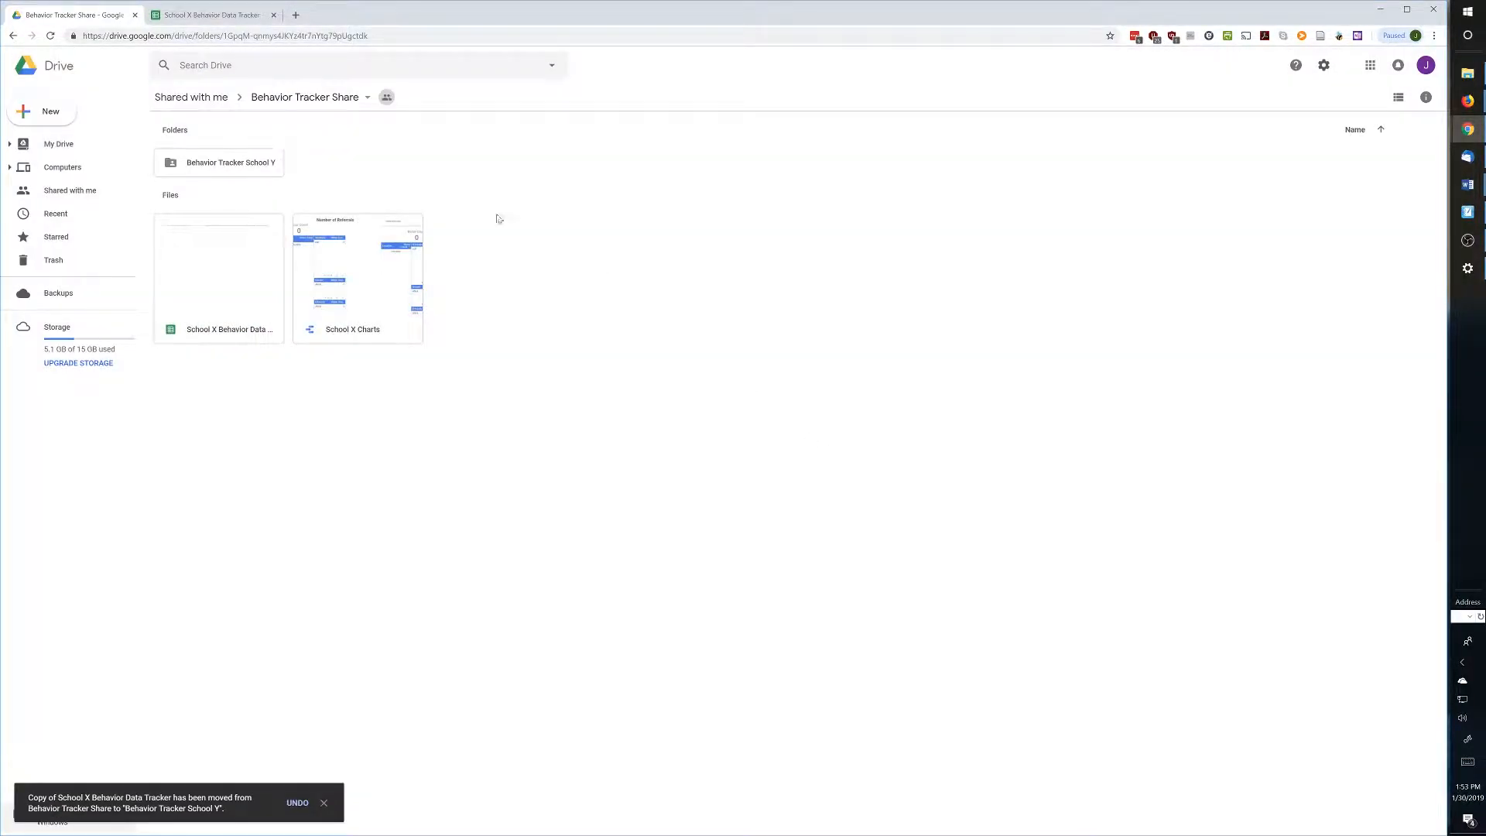
- Add the Behavior Tracker School Y folder to My Drive and go to My Drive
right_click(207, 163)
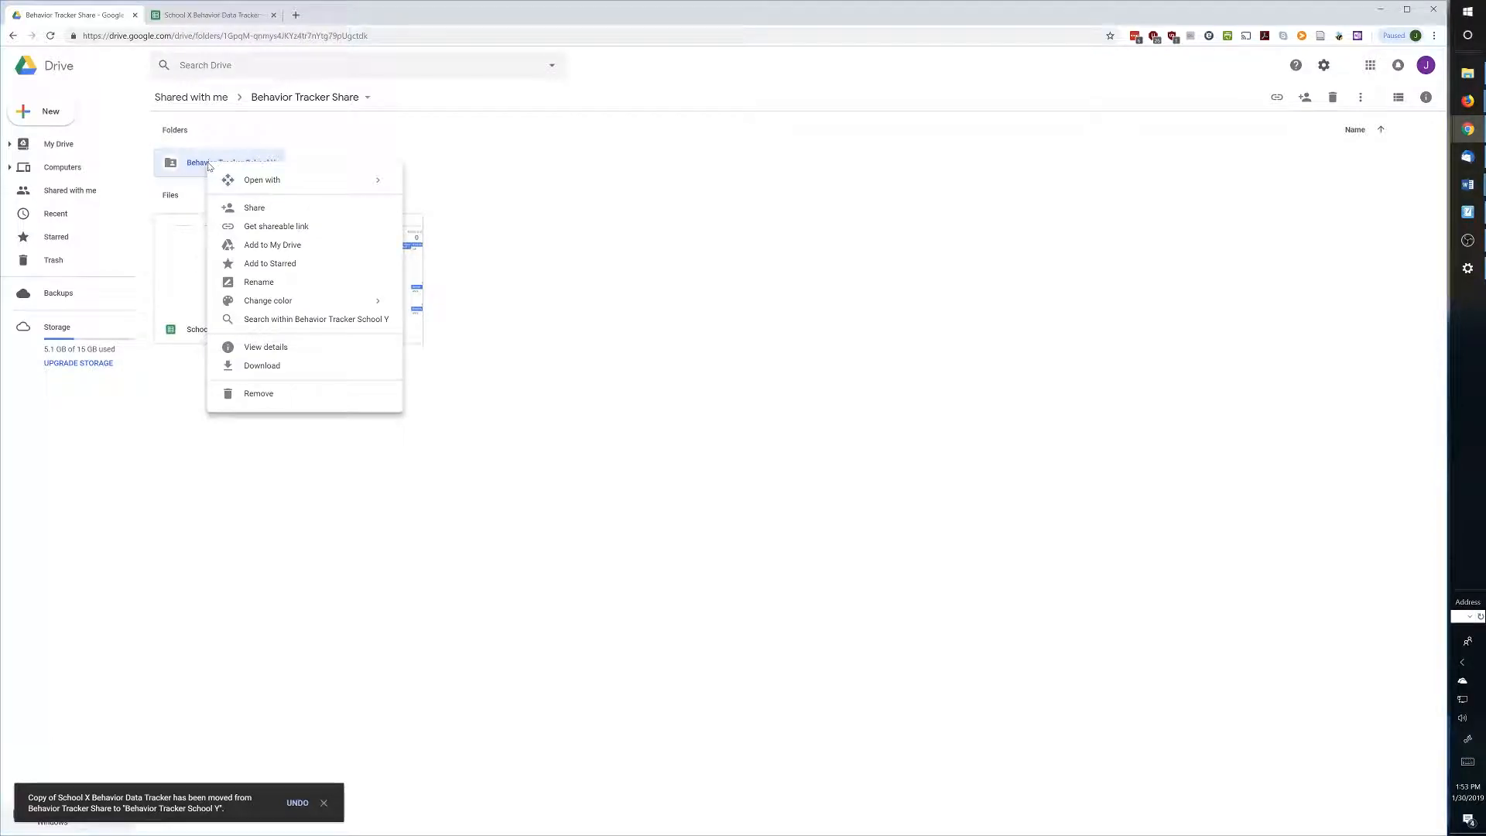
click(265, 246)
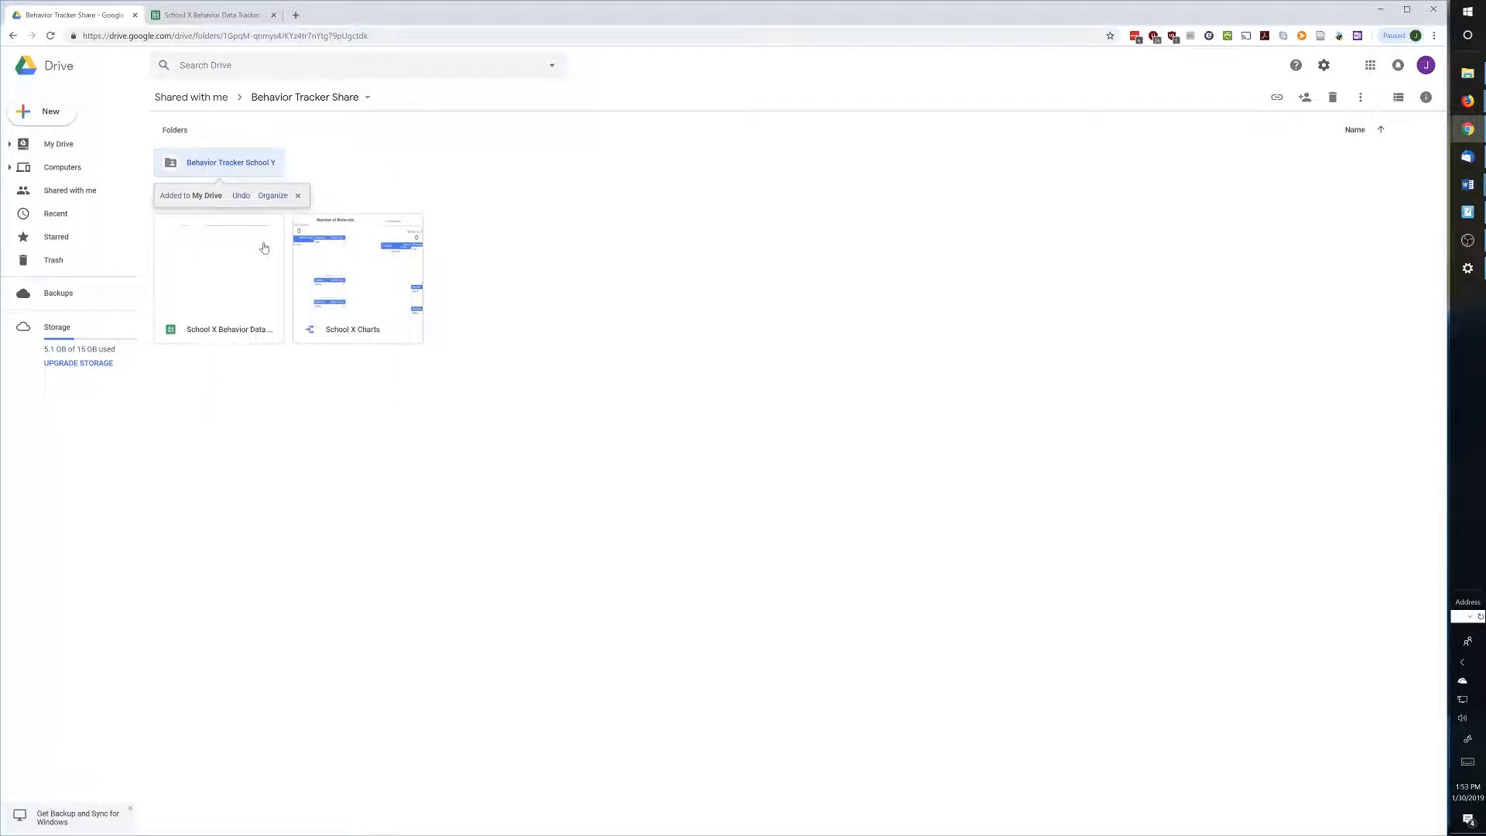
click(58, 145)
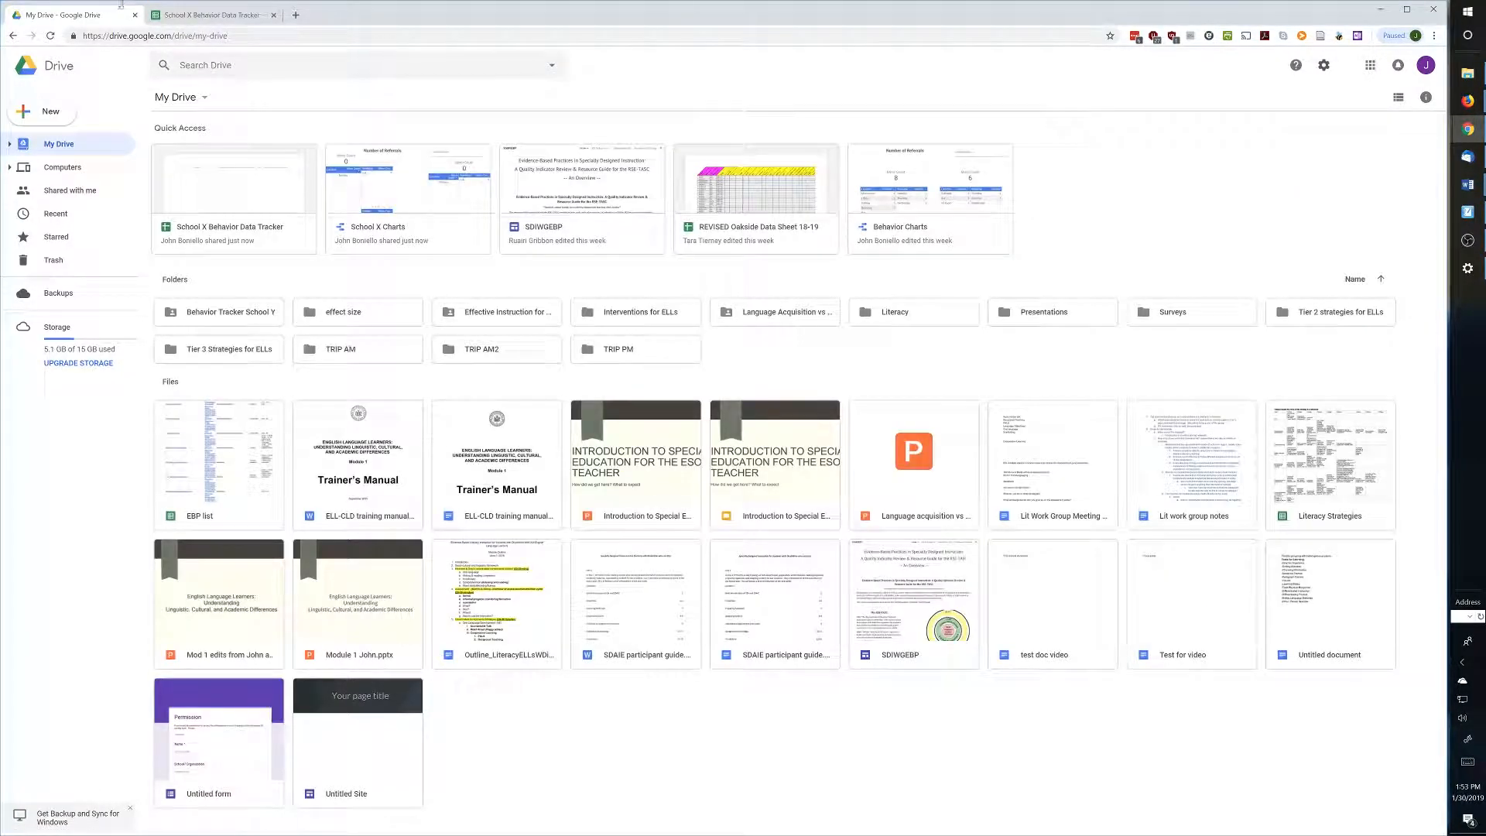
- Remove the other collaborator from the Behavior Tracker School Y folder's advanced sharing settings and save the changes
click(222, 317)
right_click(188, 319)
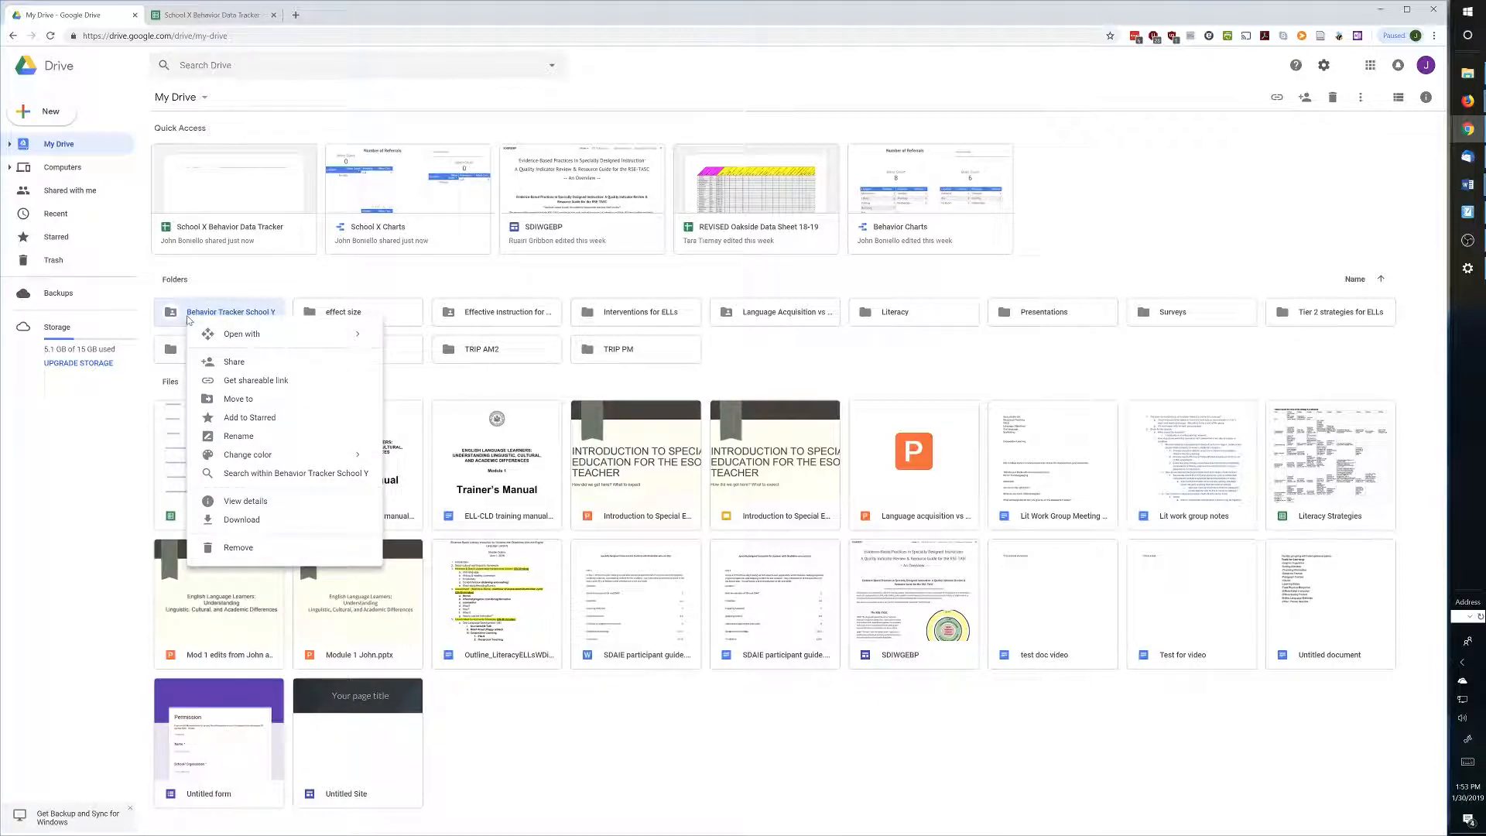
click(240, 364)
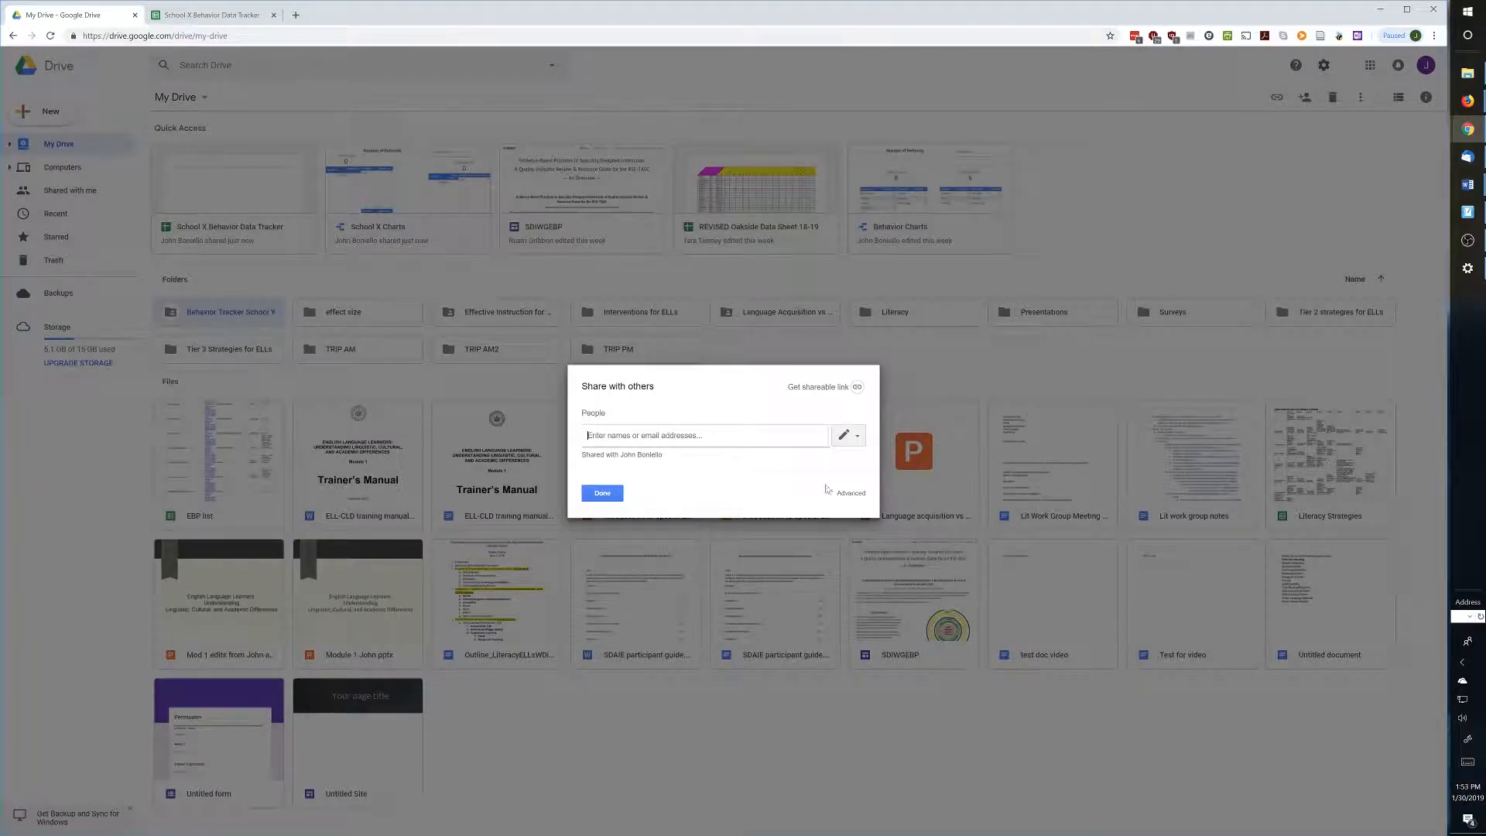
click(852, 496)
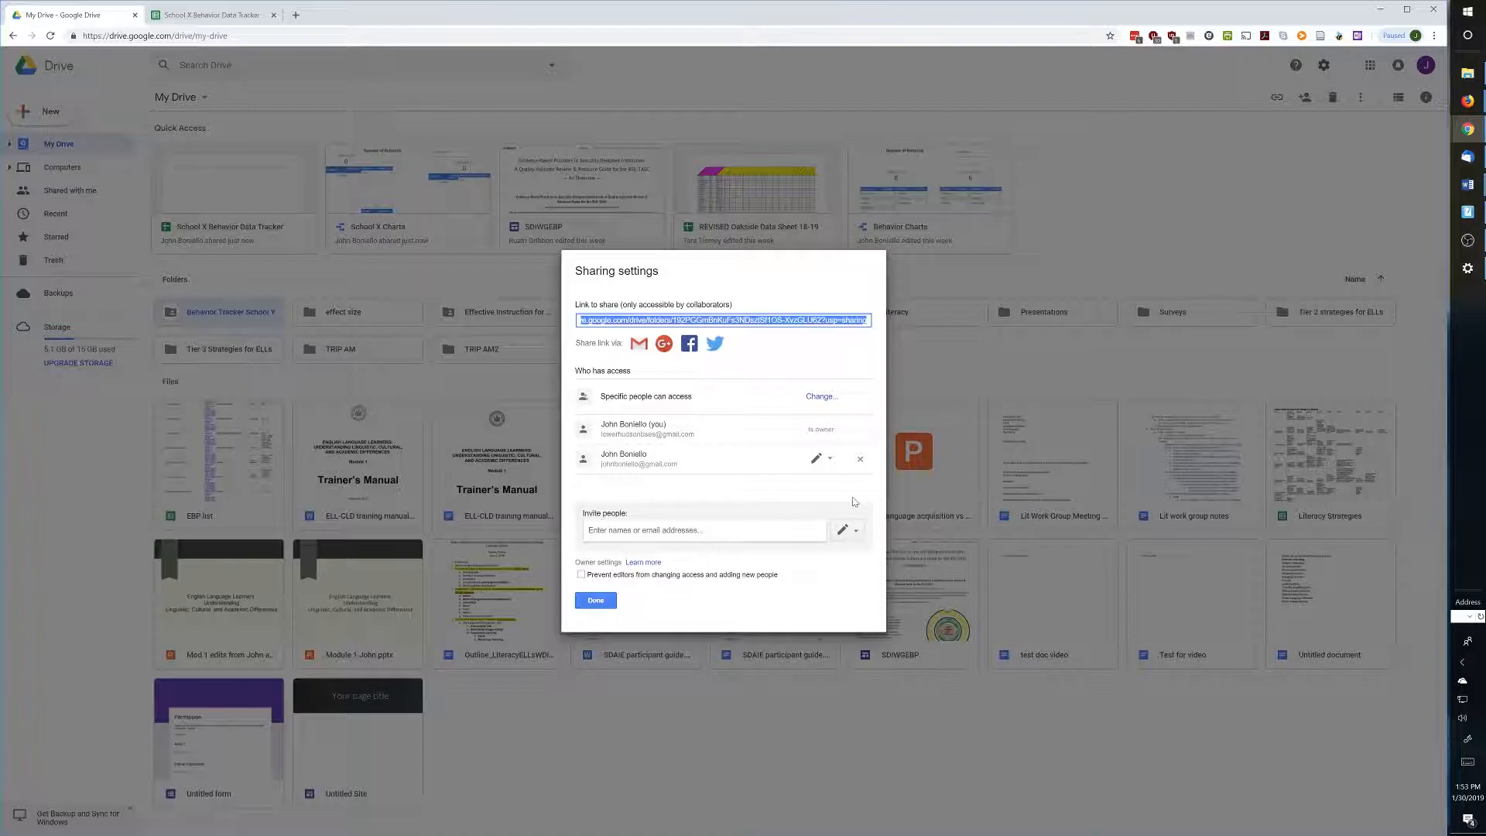
click(823, 458)
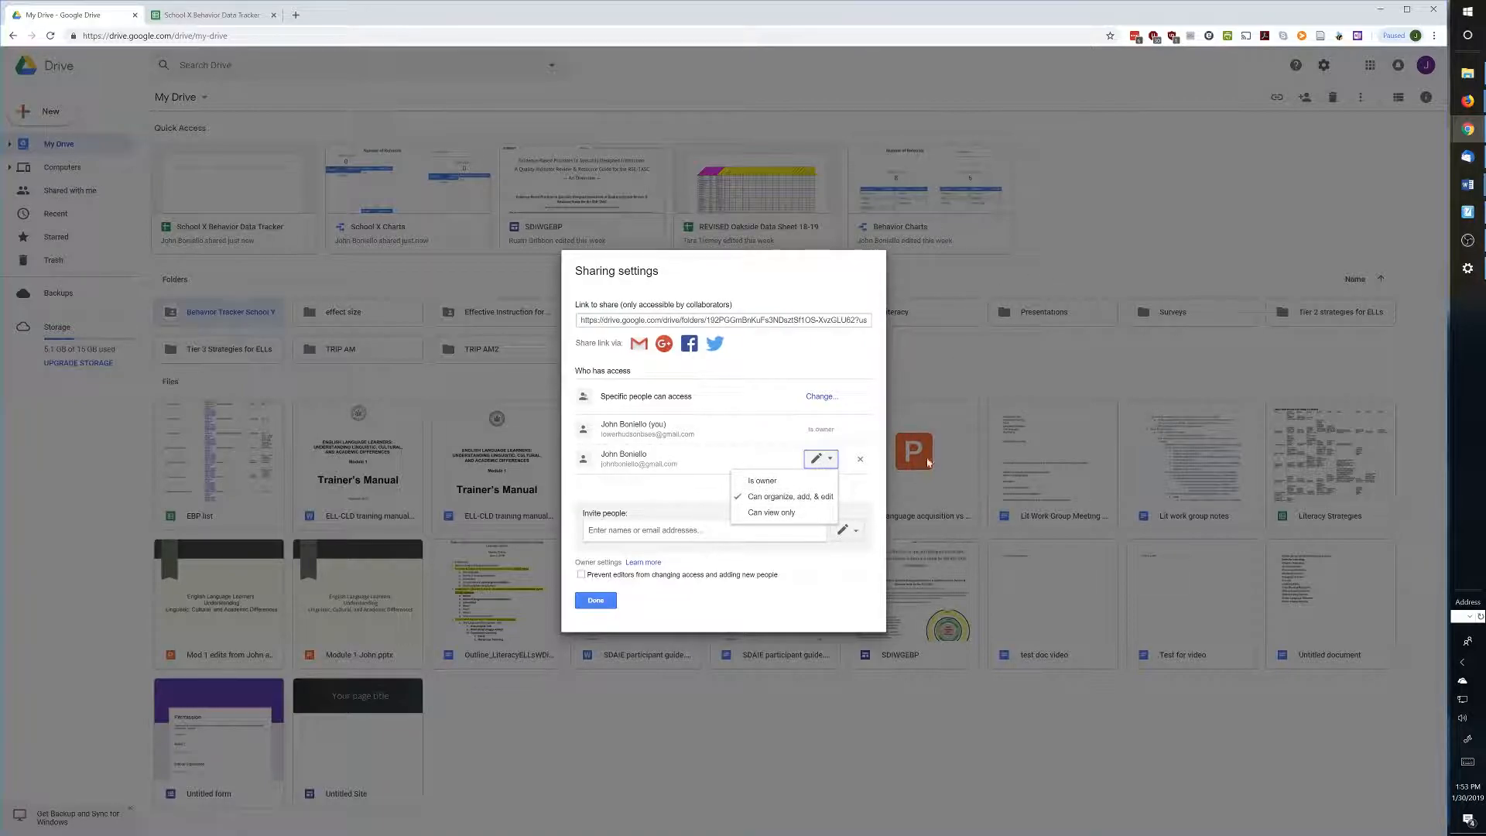
click(859, 459)
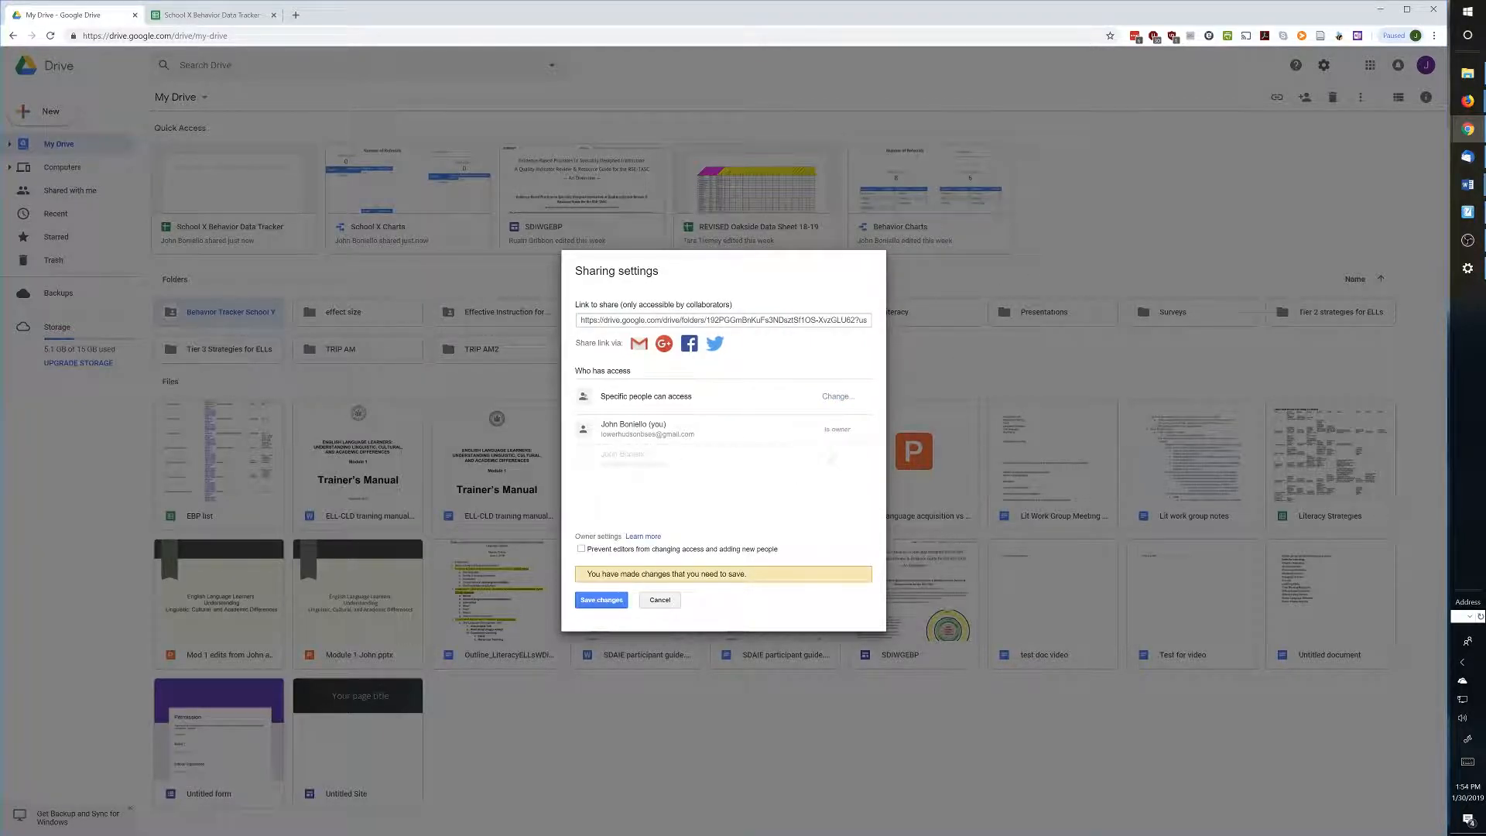
drag(601, 424, 702, 441)
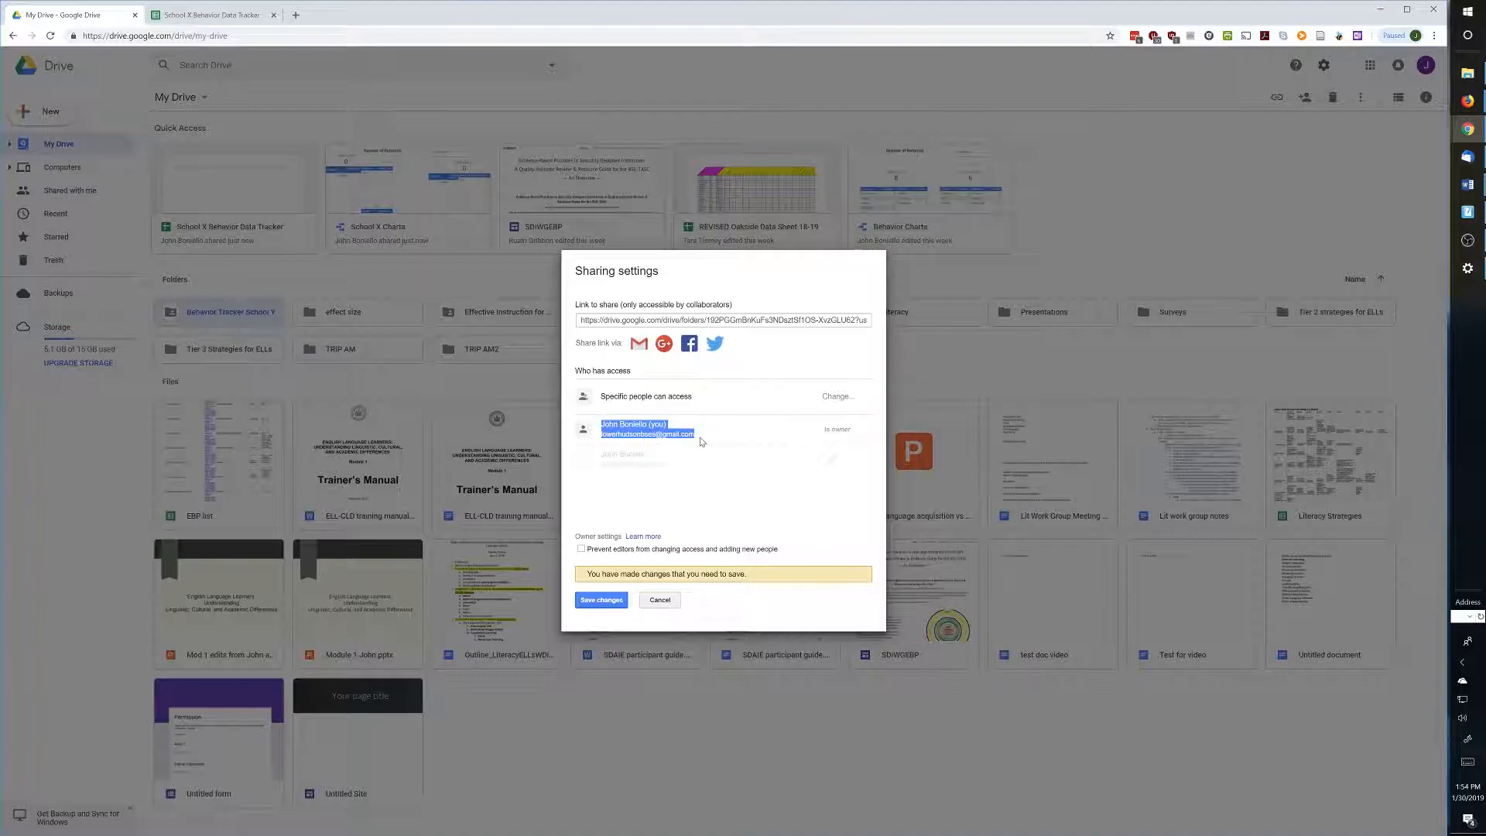
click(700, 440)
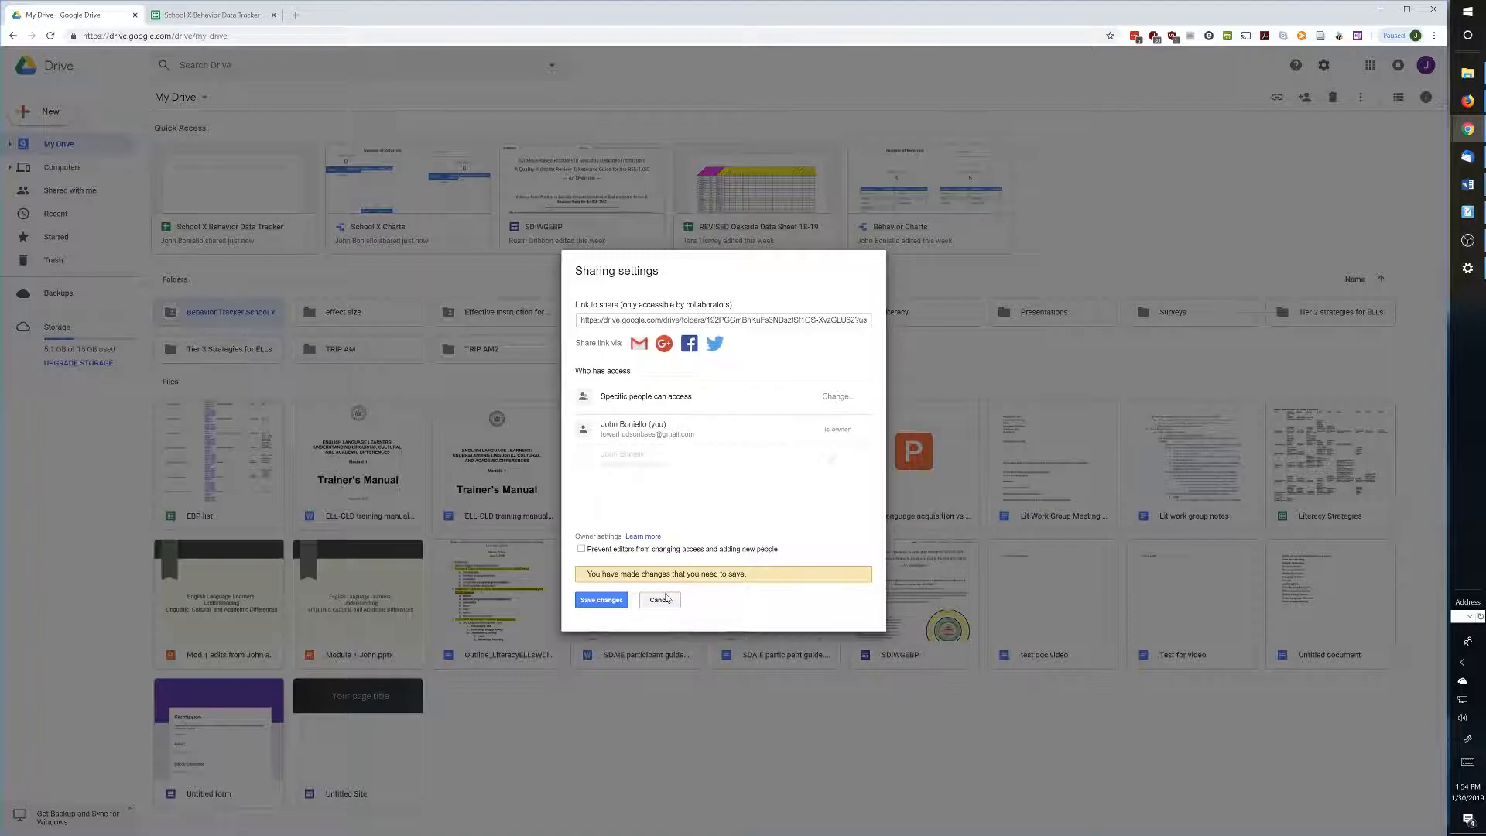
click(600, 601)
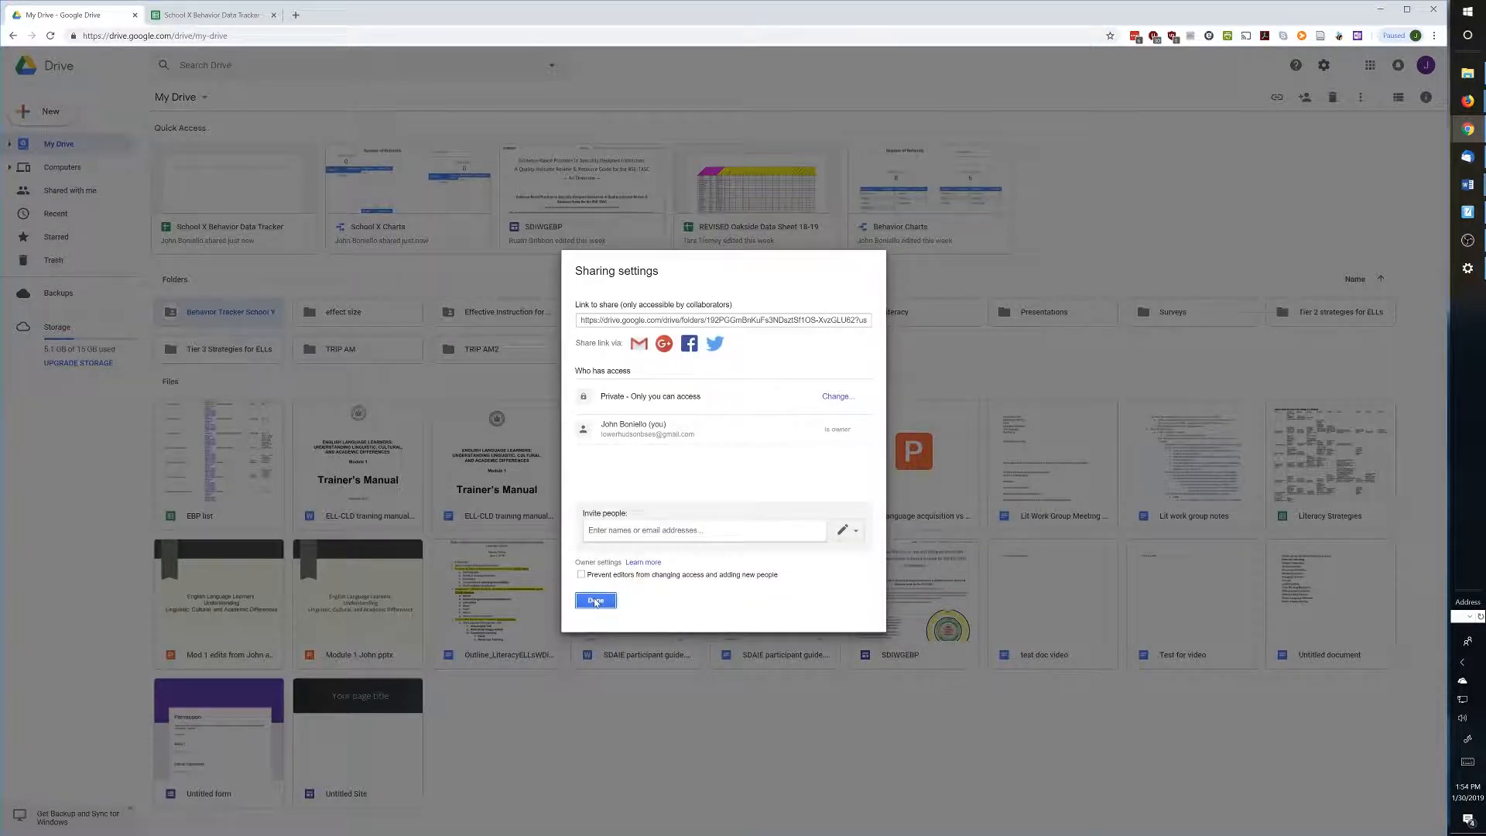
click(607, 606)
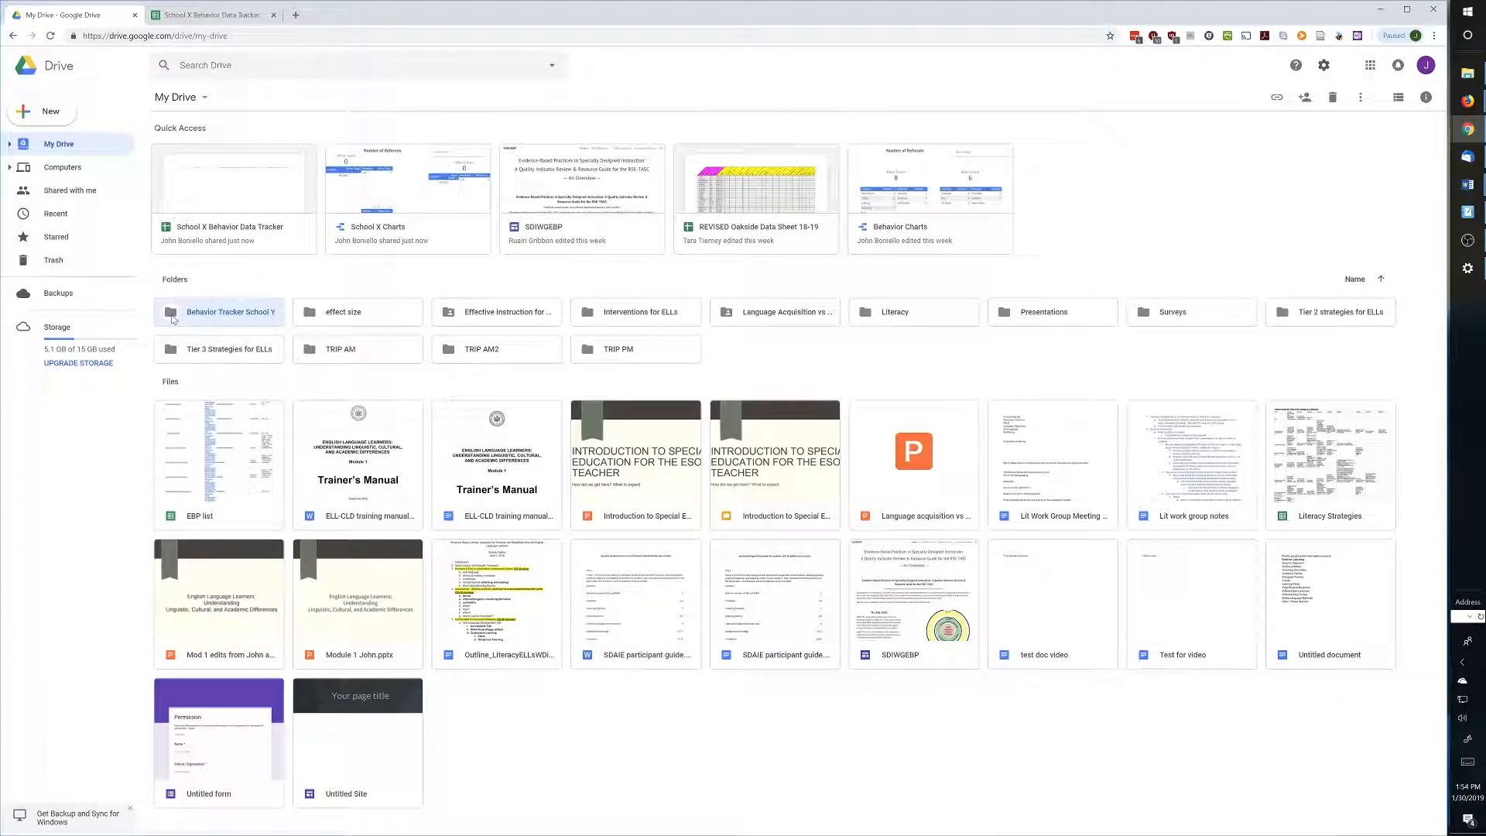
- Examine the advanced sharing settings of the original School X Behavior Data Tracker in the shared Behavior Tracker Share folder
click(70, 190)
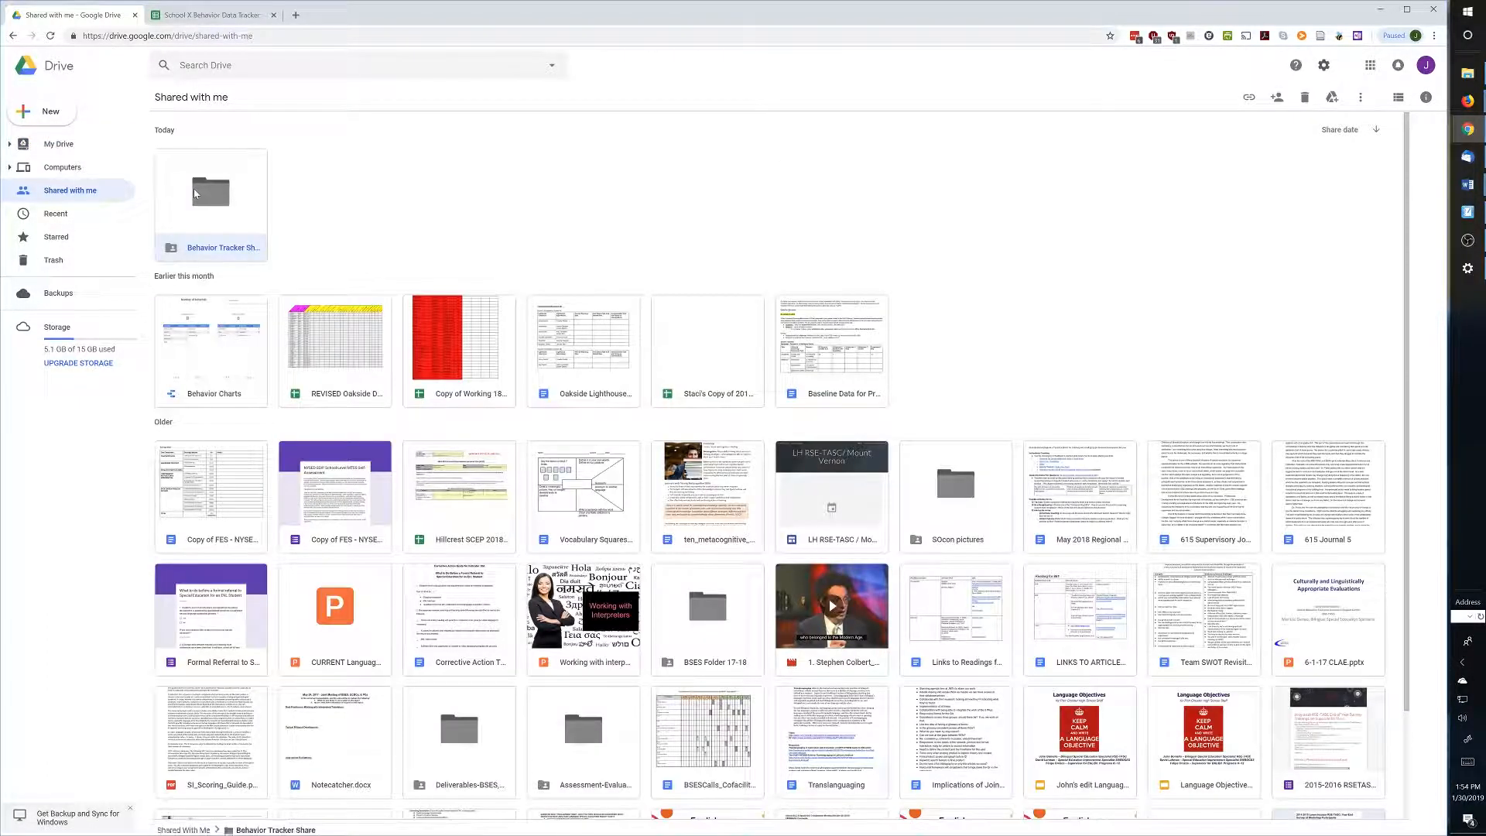
double_click(194, 189)
click(222, 256)
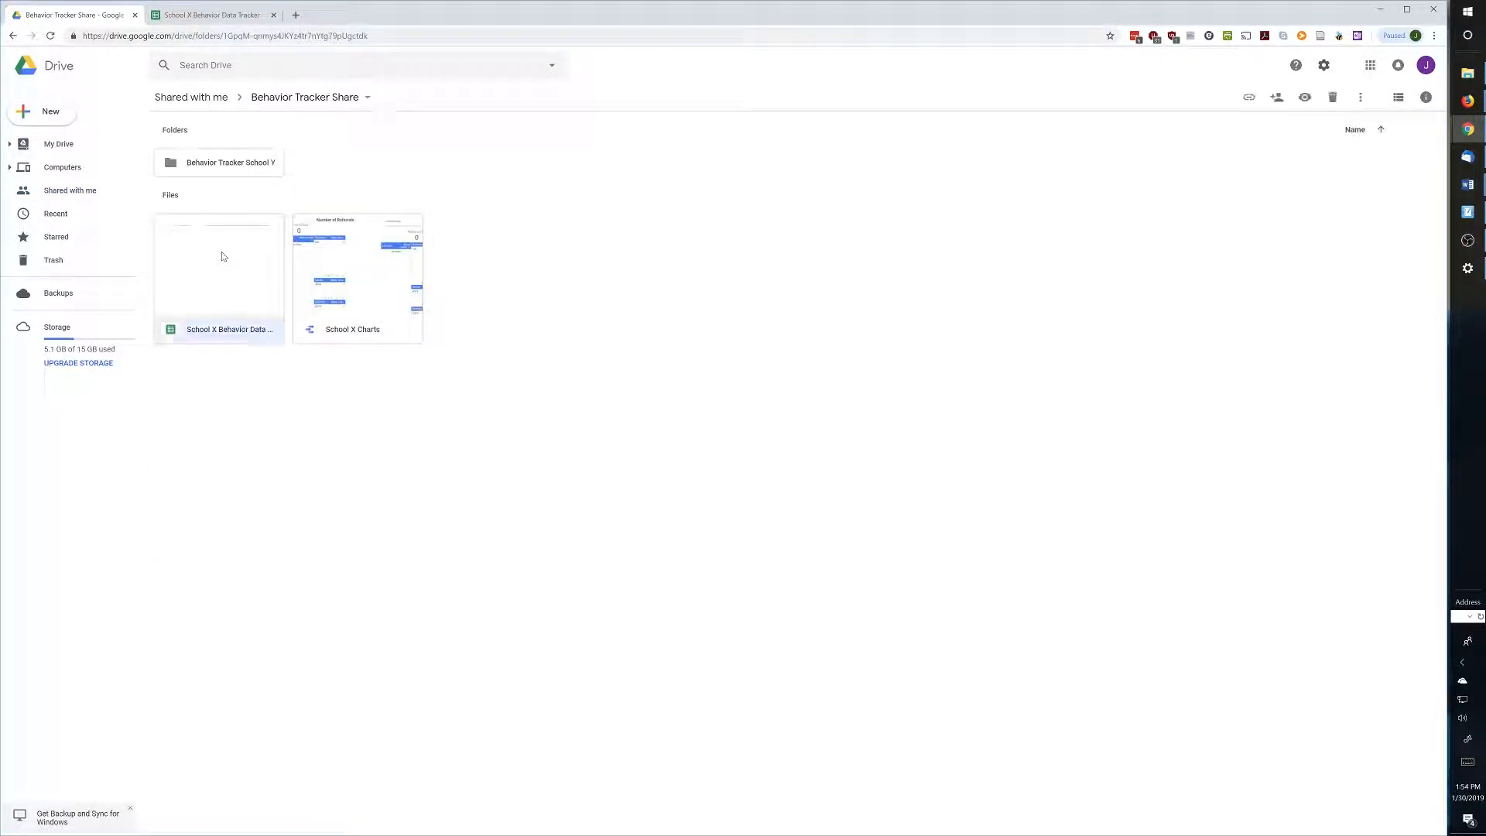
right_click(223, 256)
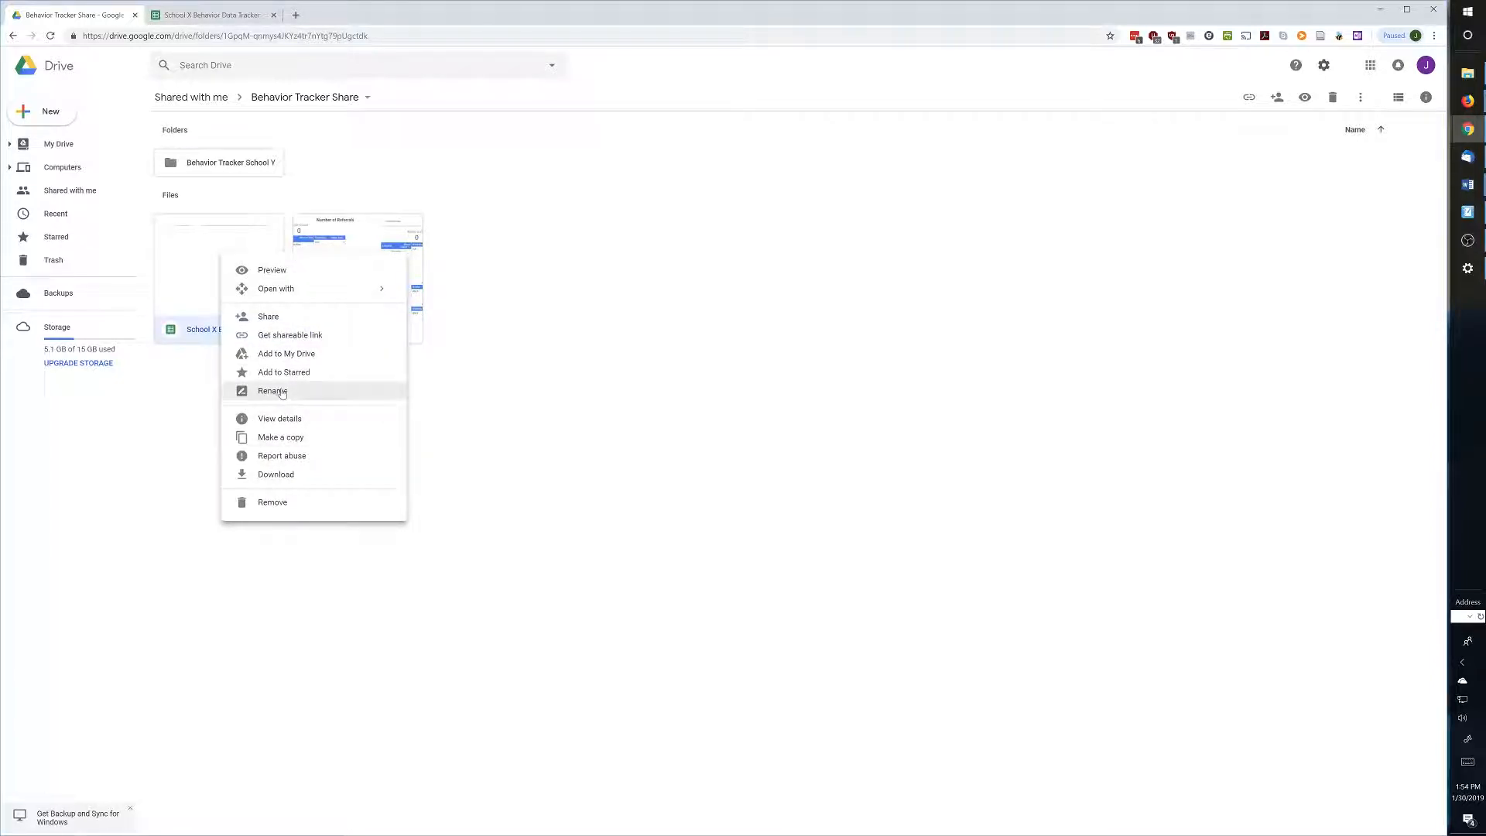
click(268, 316)
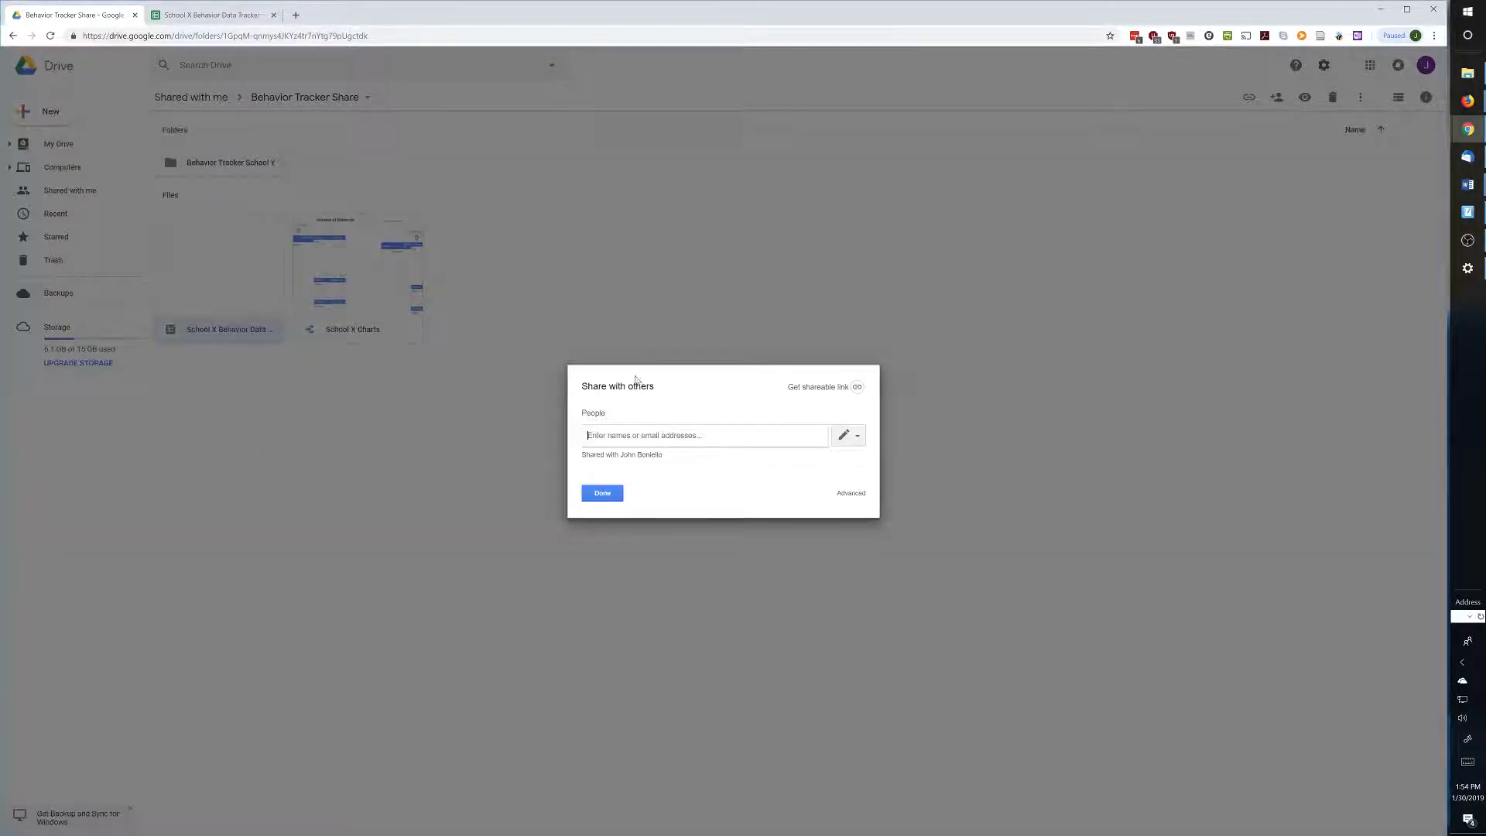
click(858, 436)
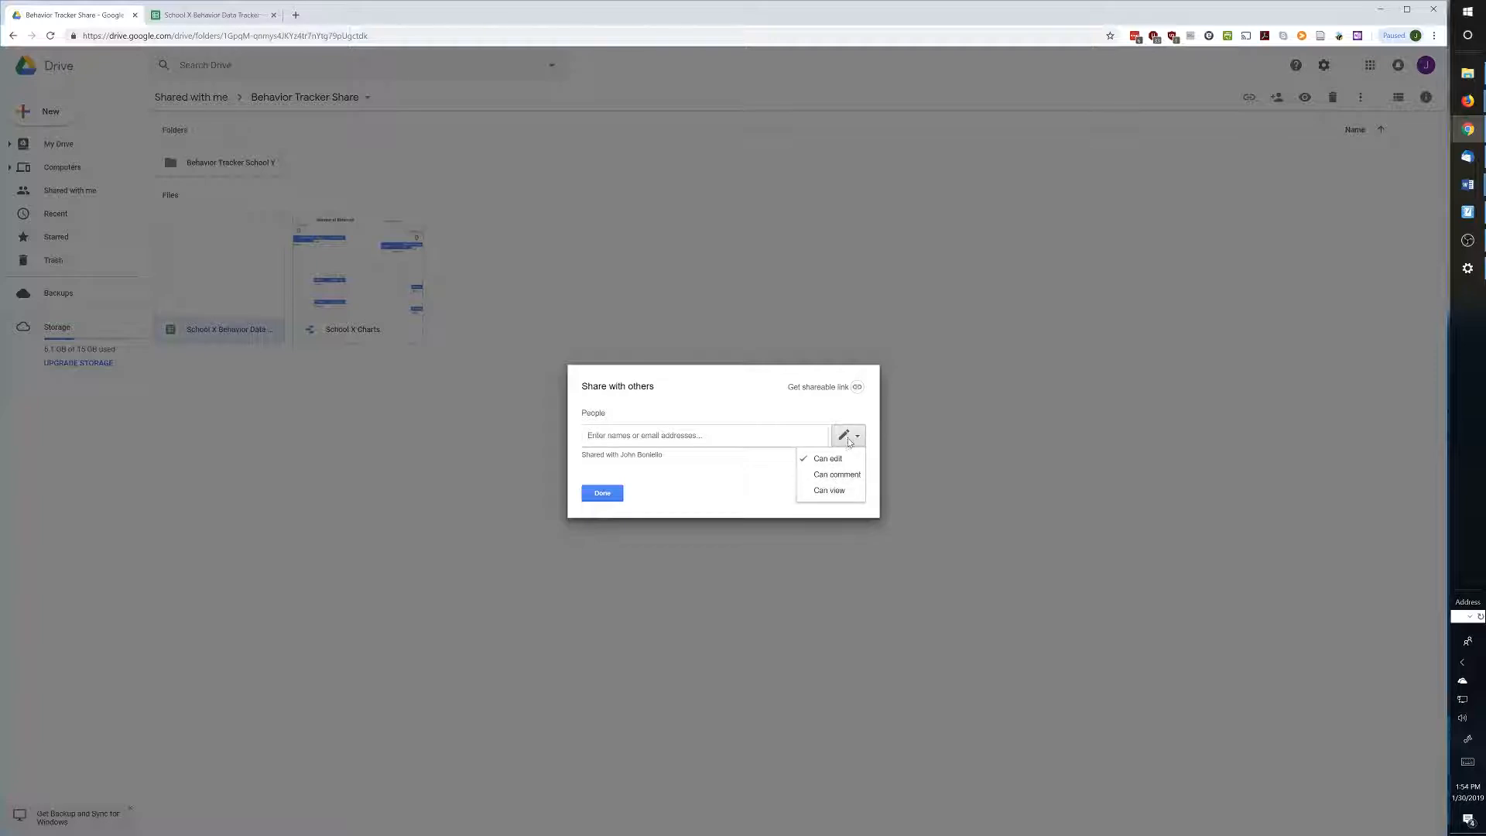
click(681, 467)
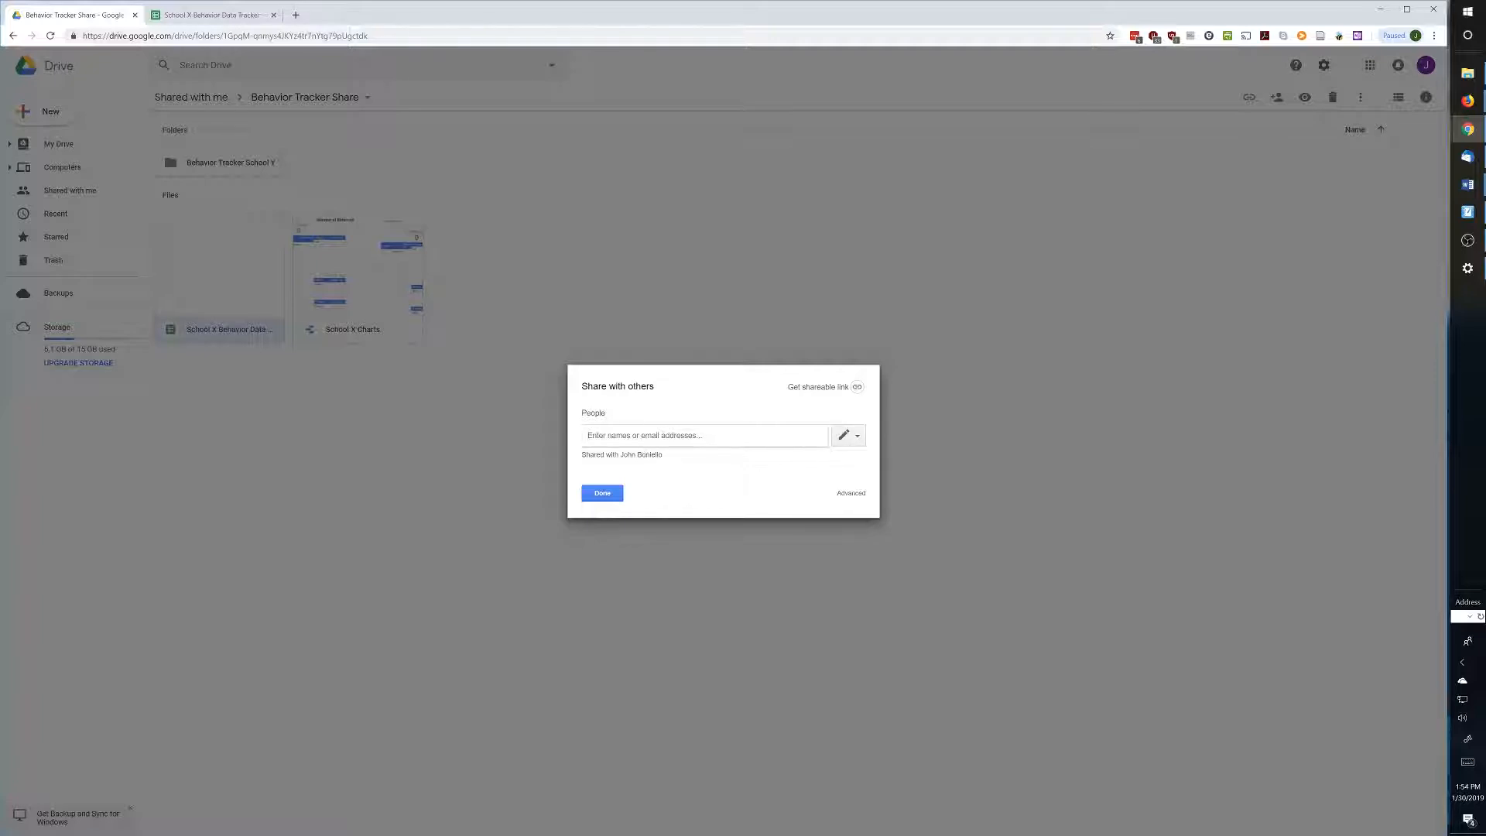
click(851, 493)
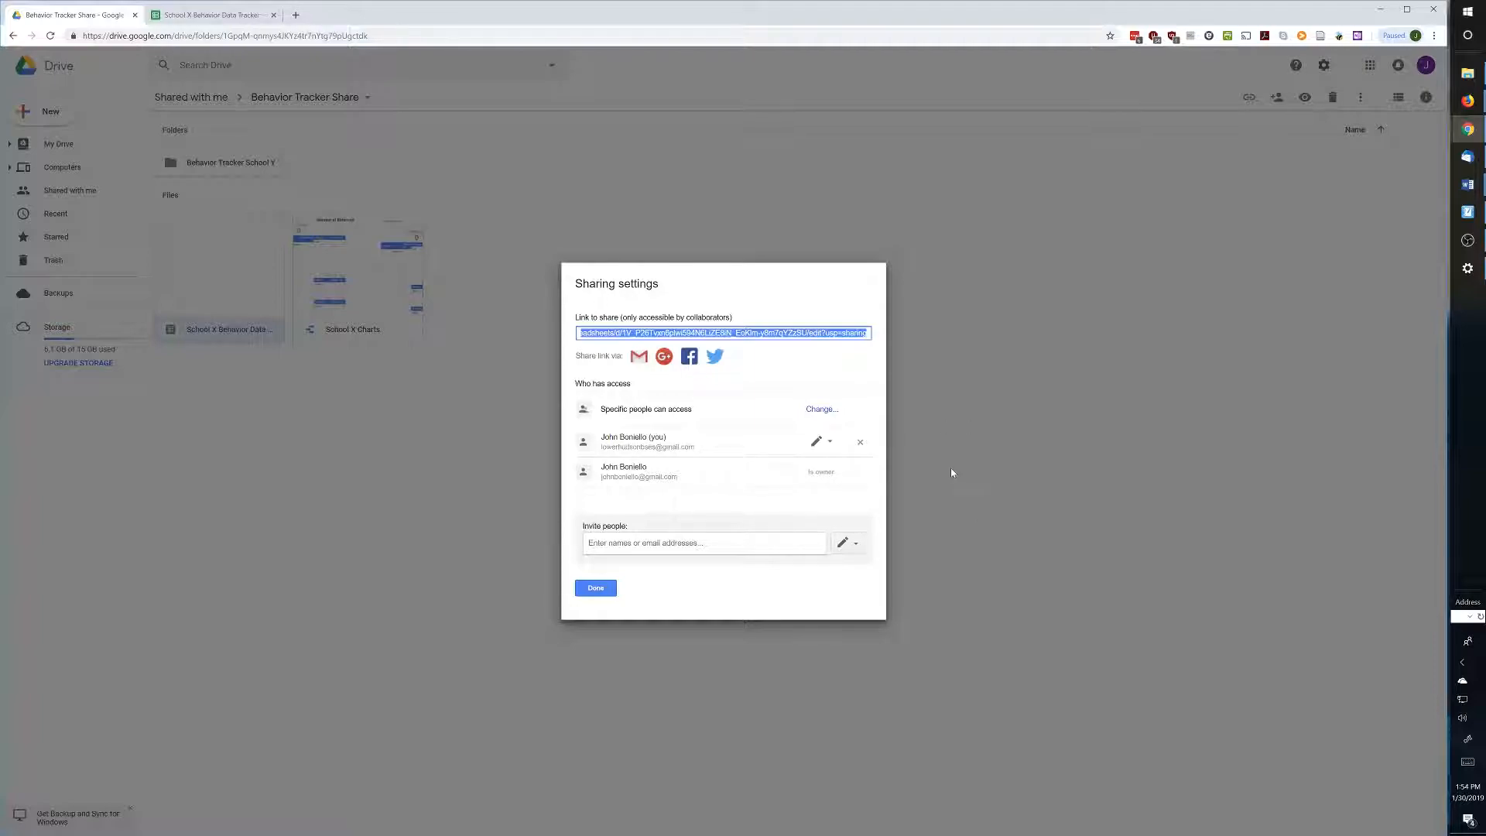
click(593, 589)
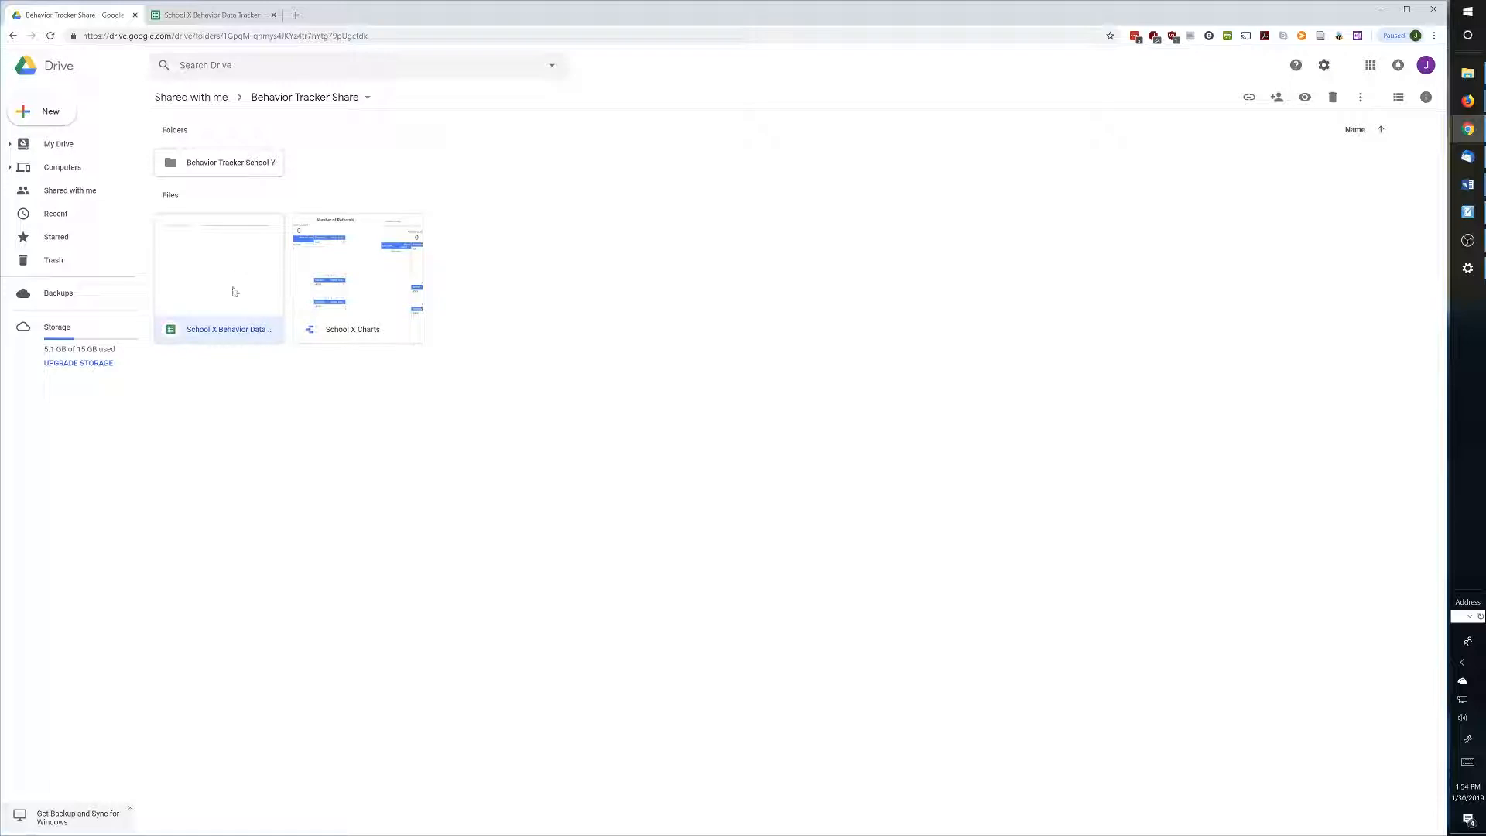
- Open the Behavior Tracker School Y folder in My Drive to check its contents
click(58, 144)
click(222, 313)
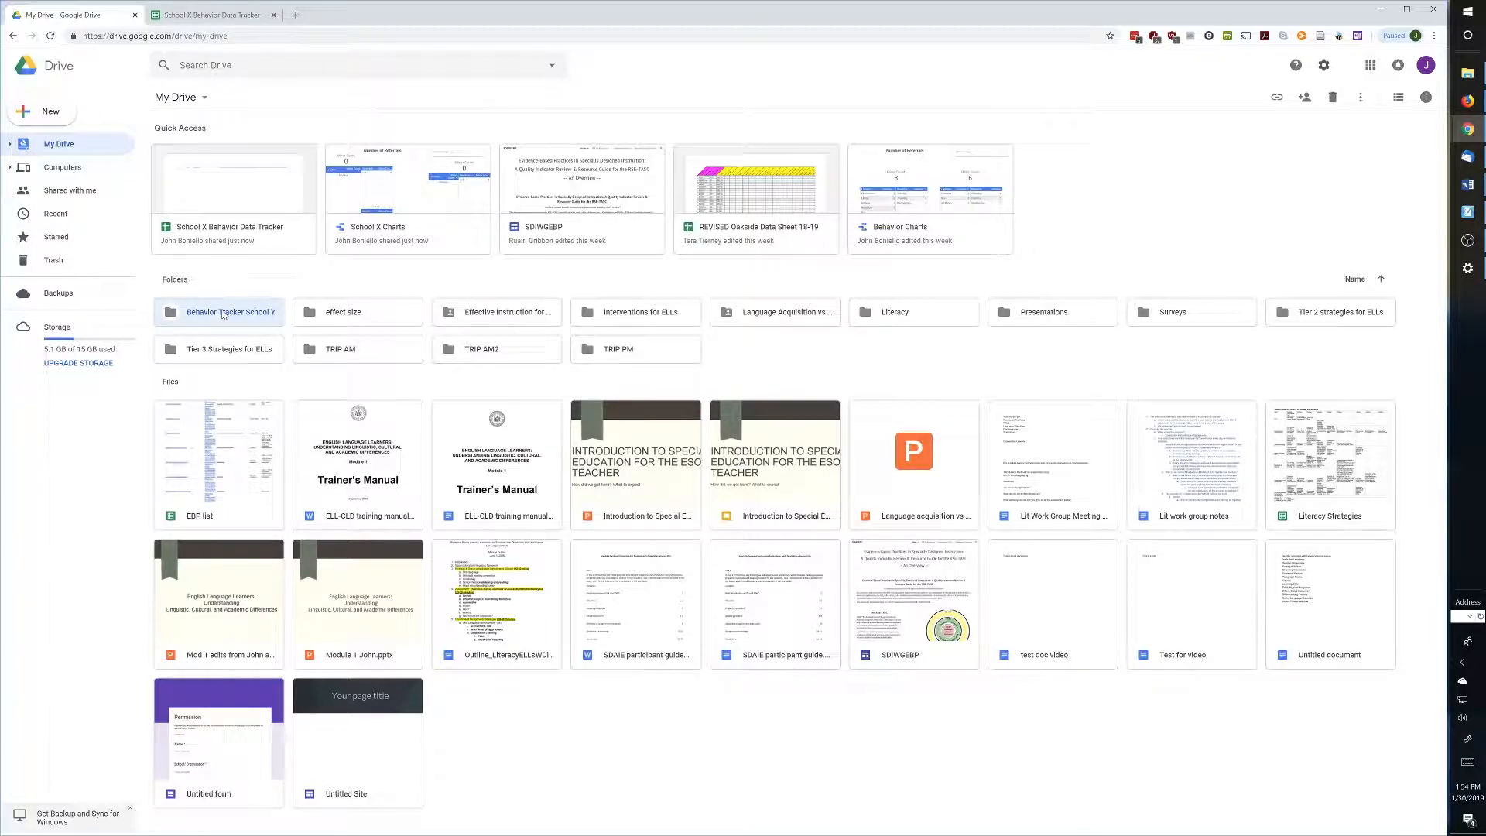
double_click(222, 313)
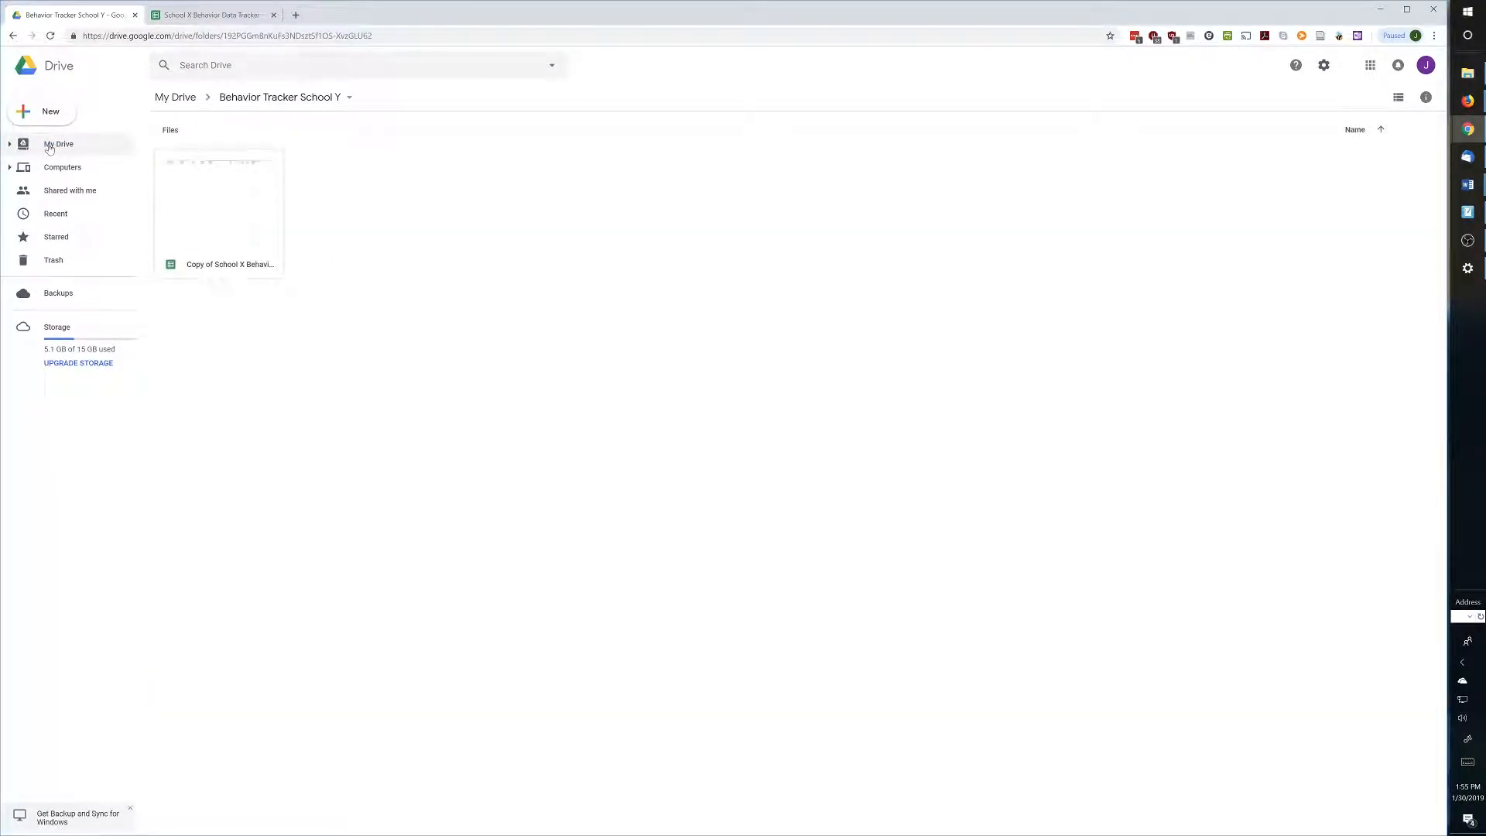
- Open School X Charts from the shared Behavior Tracker Share folder, view it and the School X tracker, and return to the folder
click(70, 190)
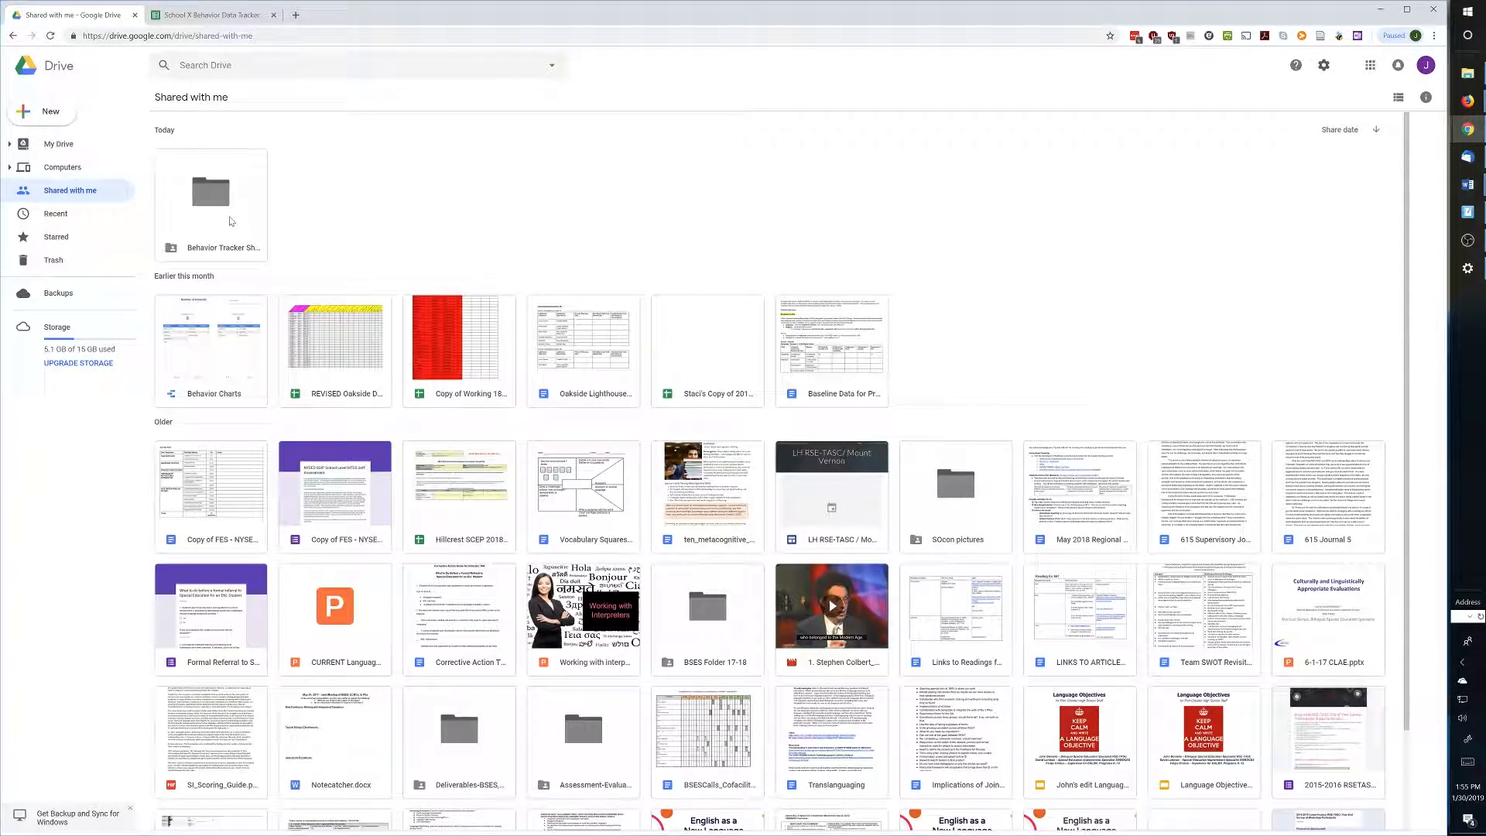
double_click(229, 221)
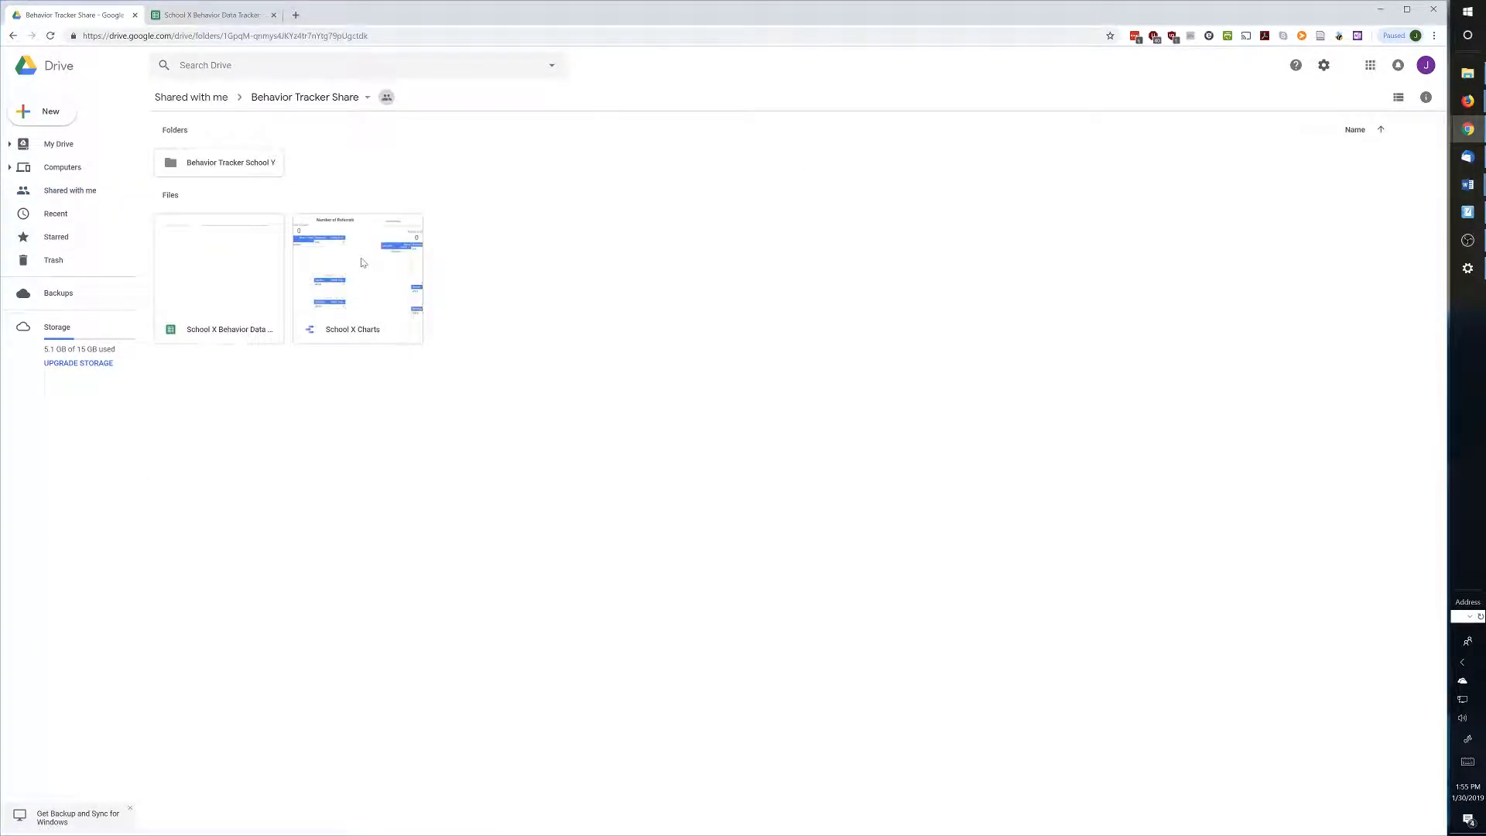
double_click(361, 263)
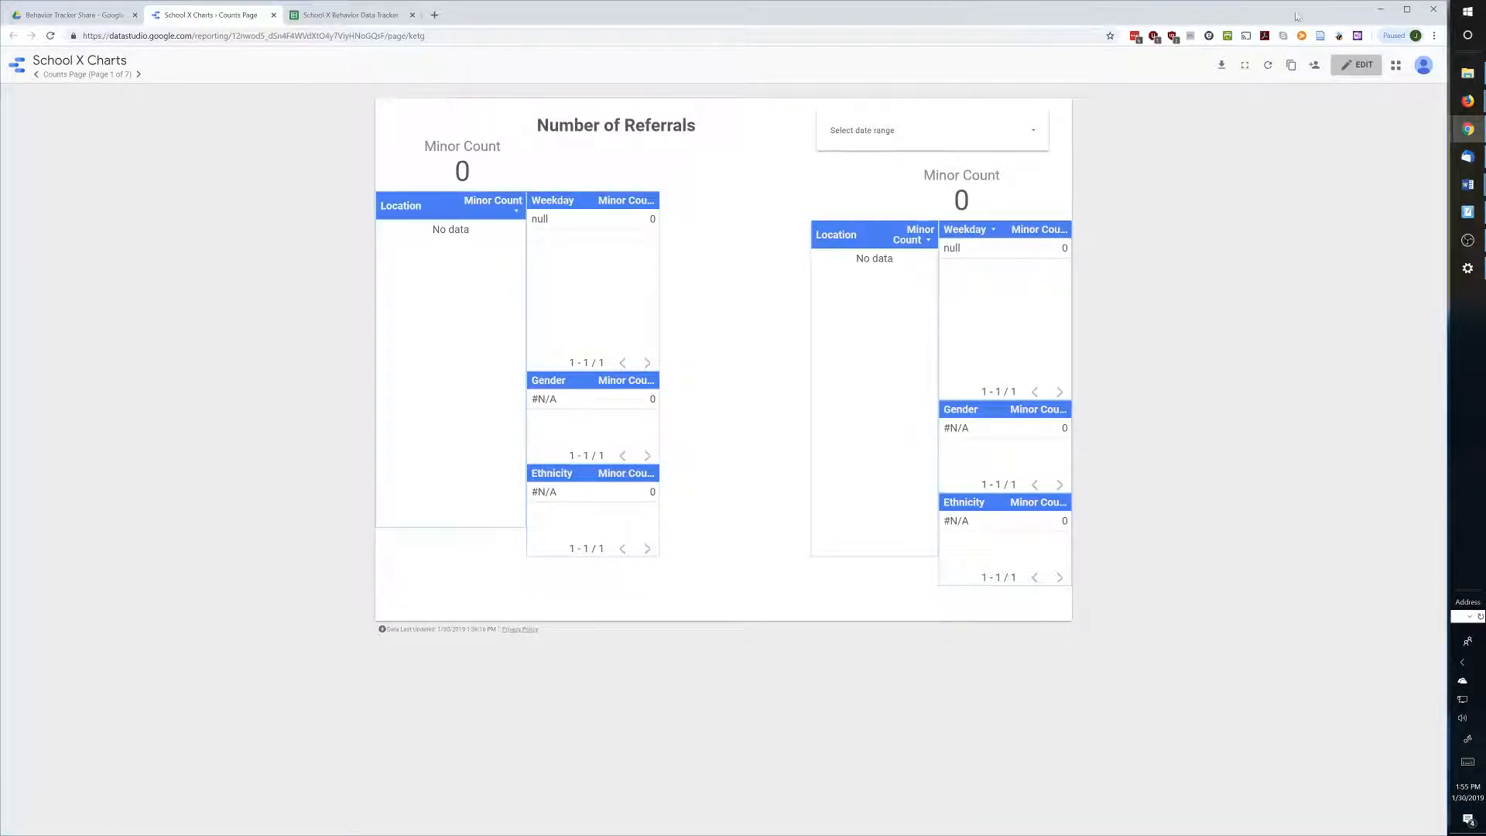
key(ctrl+Tab)
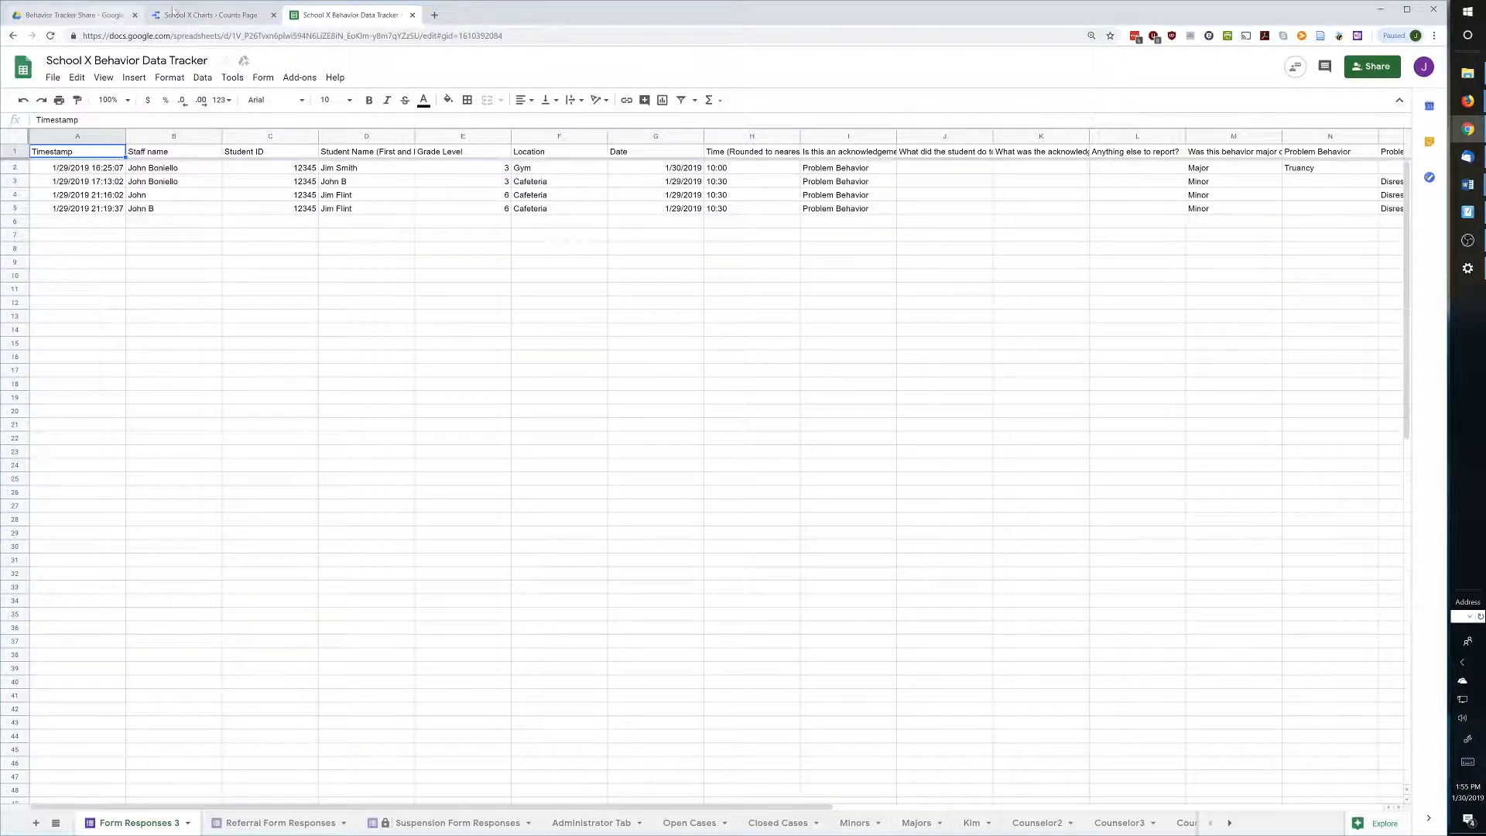
click(74, 14)
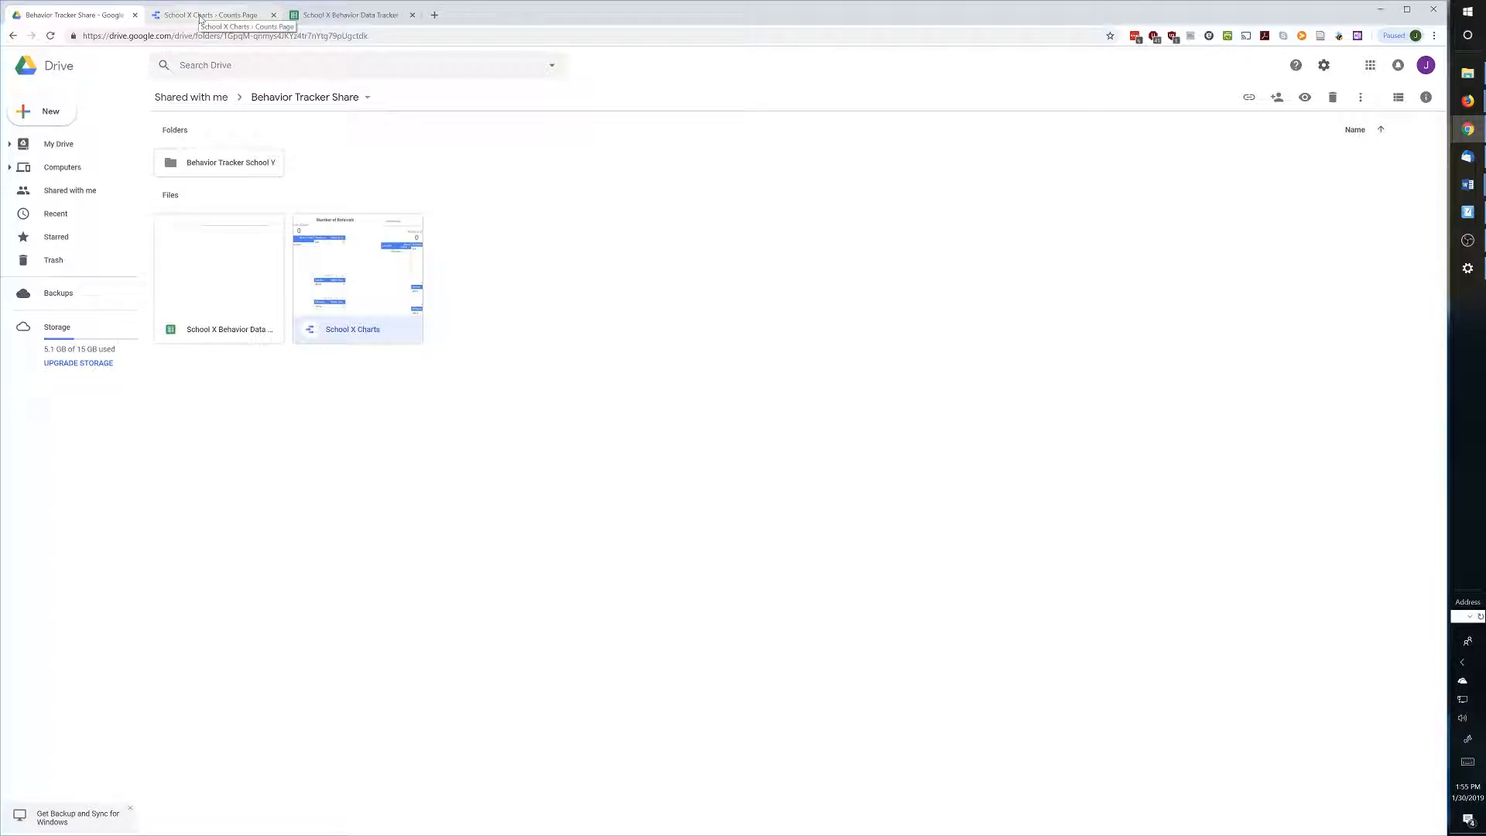
- Open the copied tracker from the Behavior Tracker School Y folder and close the School X Charts and original School X tracker
double_click(255, 164)
double_click(246, 185)
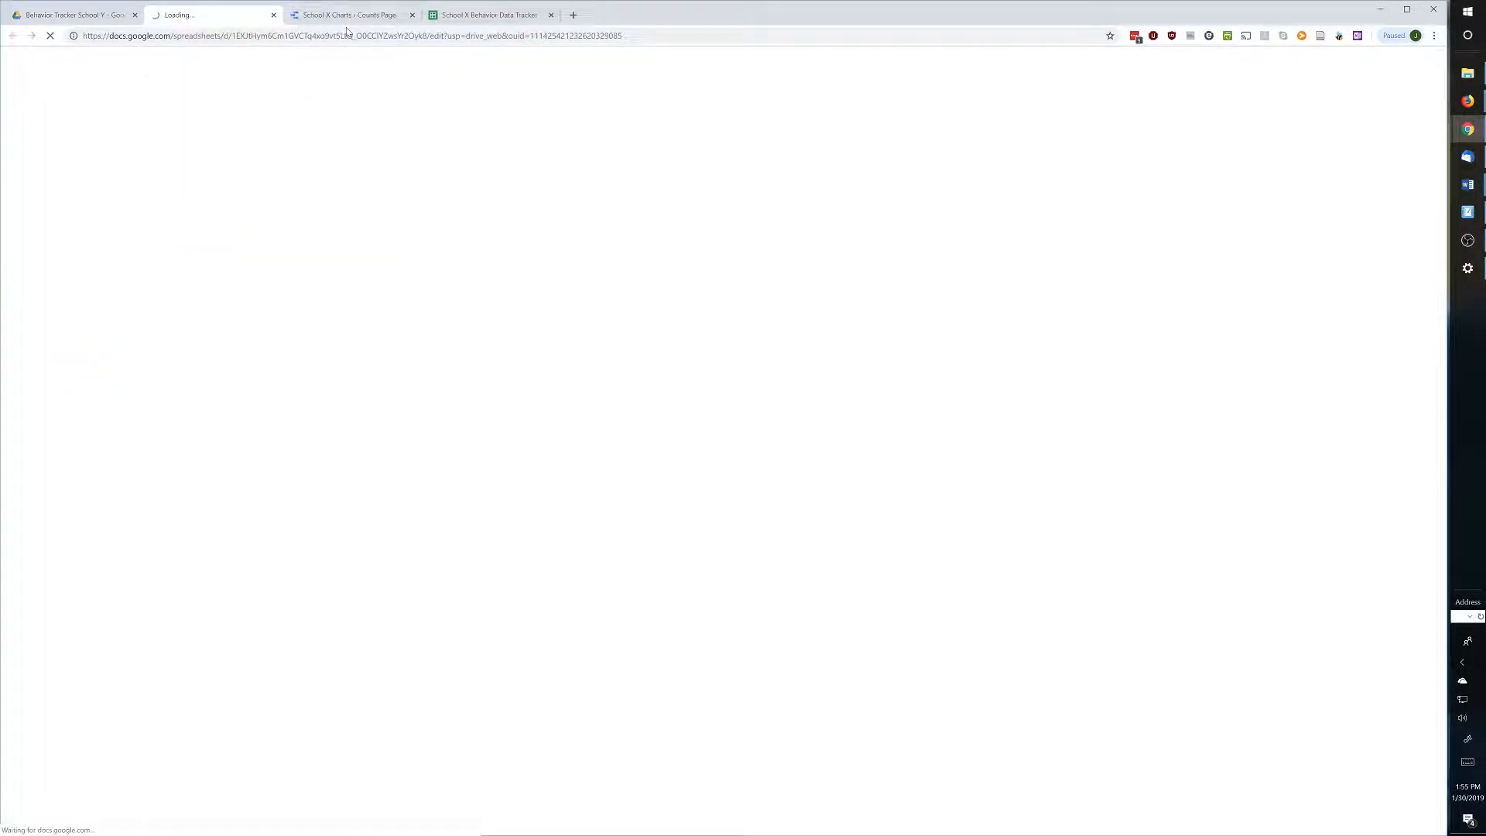
click(412, 15)
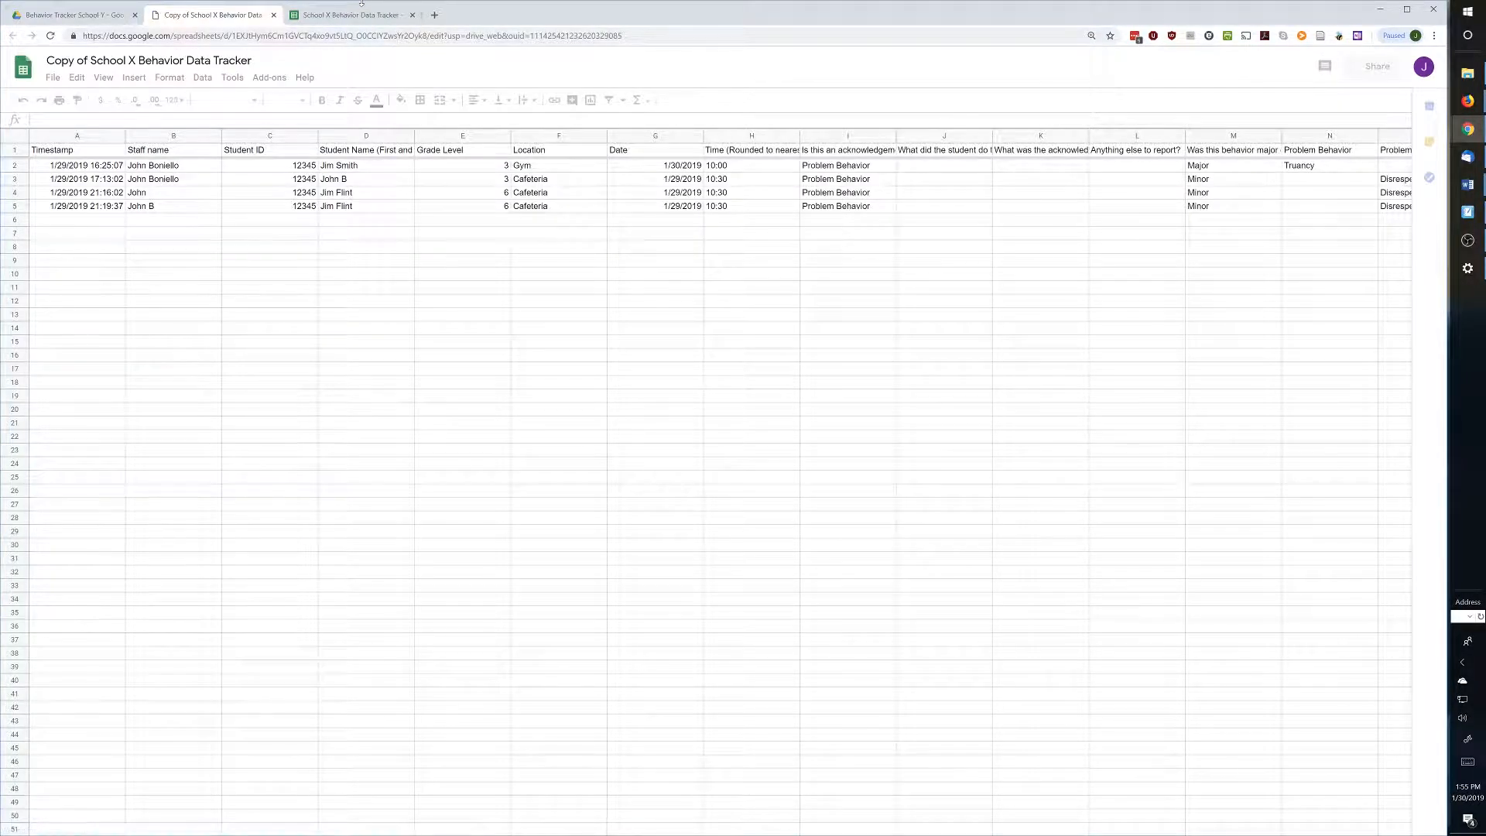
click(411, 15)
- Rename the copied spreadsheet as "School Y Behavior Data Tracker" and close it
click(151, 60)
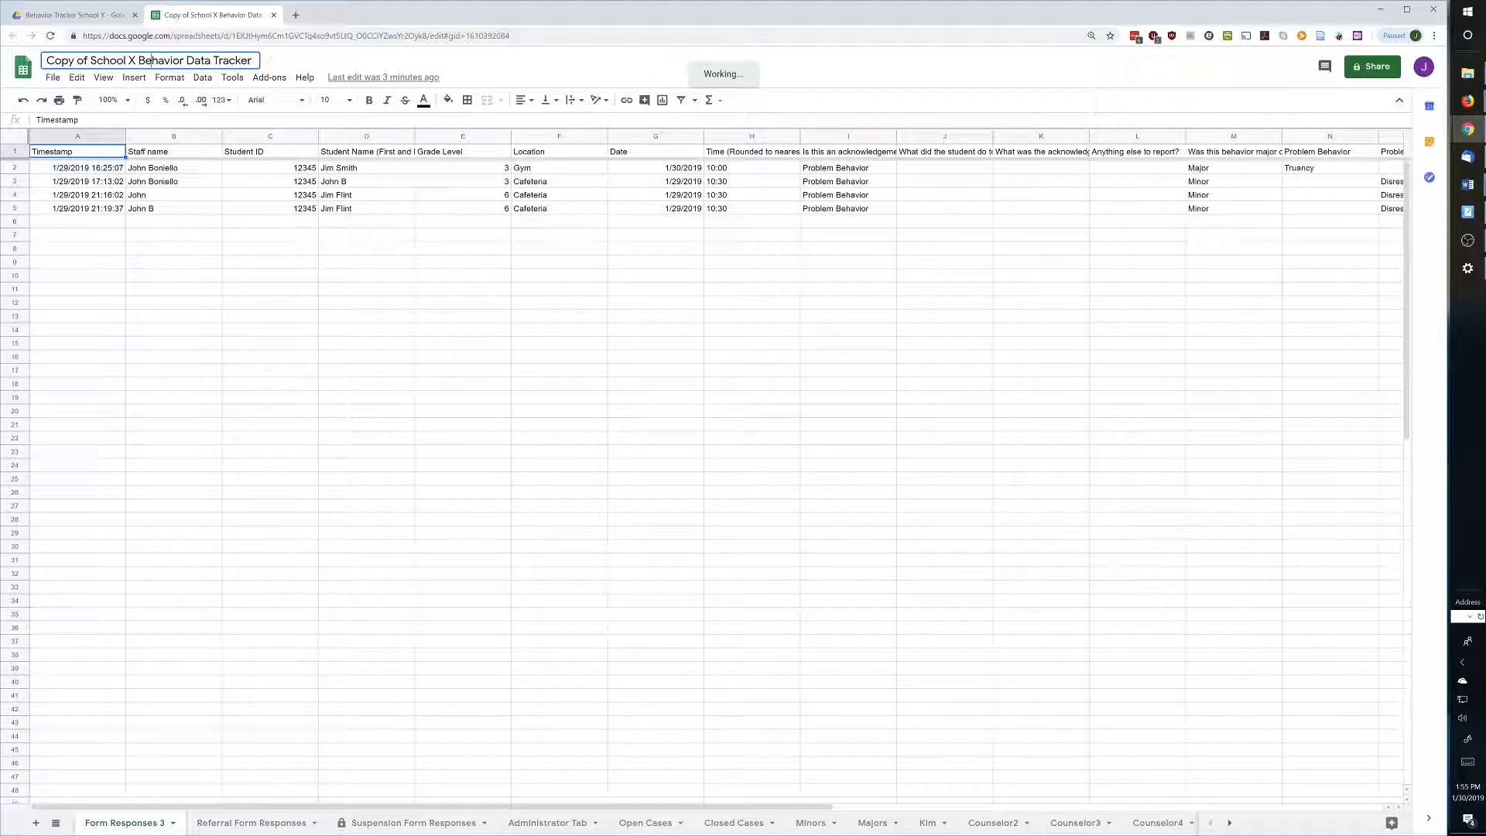
drag(91, 61, 2, 69)
key(BackSpace)
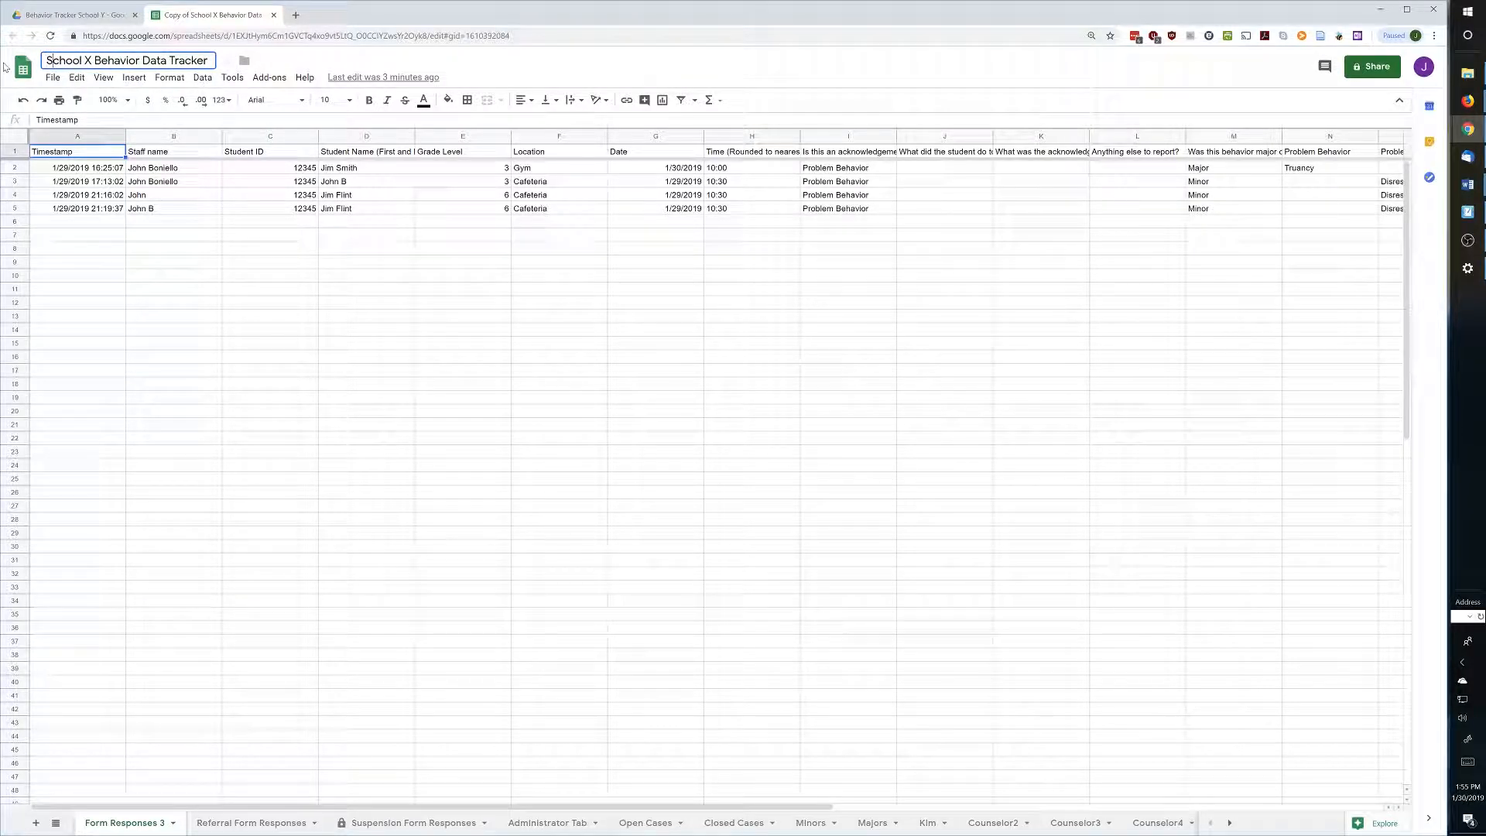
key(Delete)
text(Y)
key(Return)
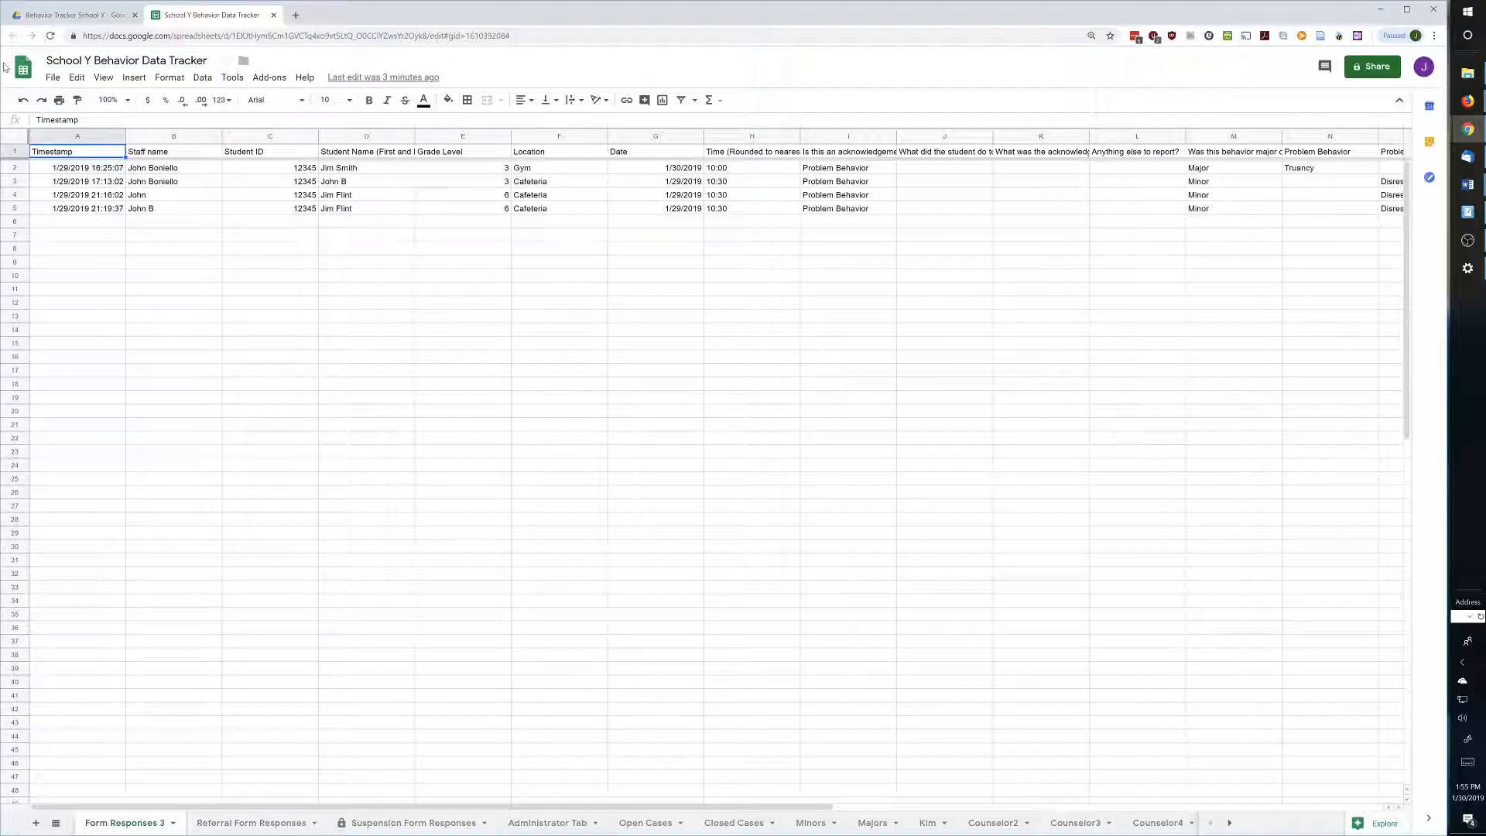
click(274, 15)
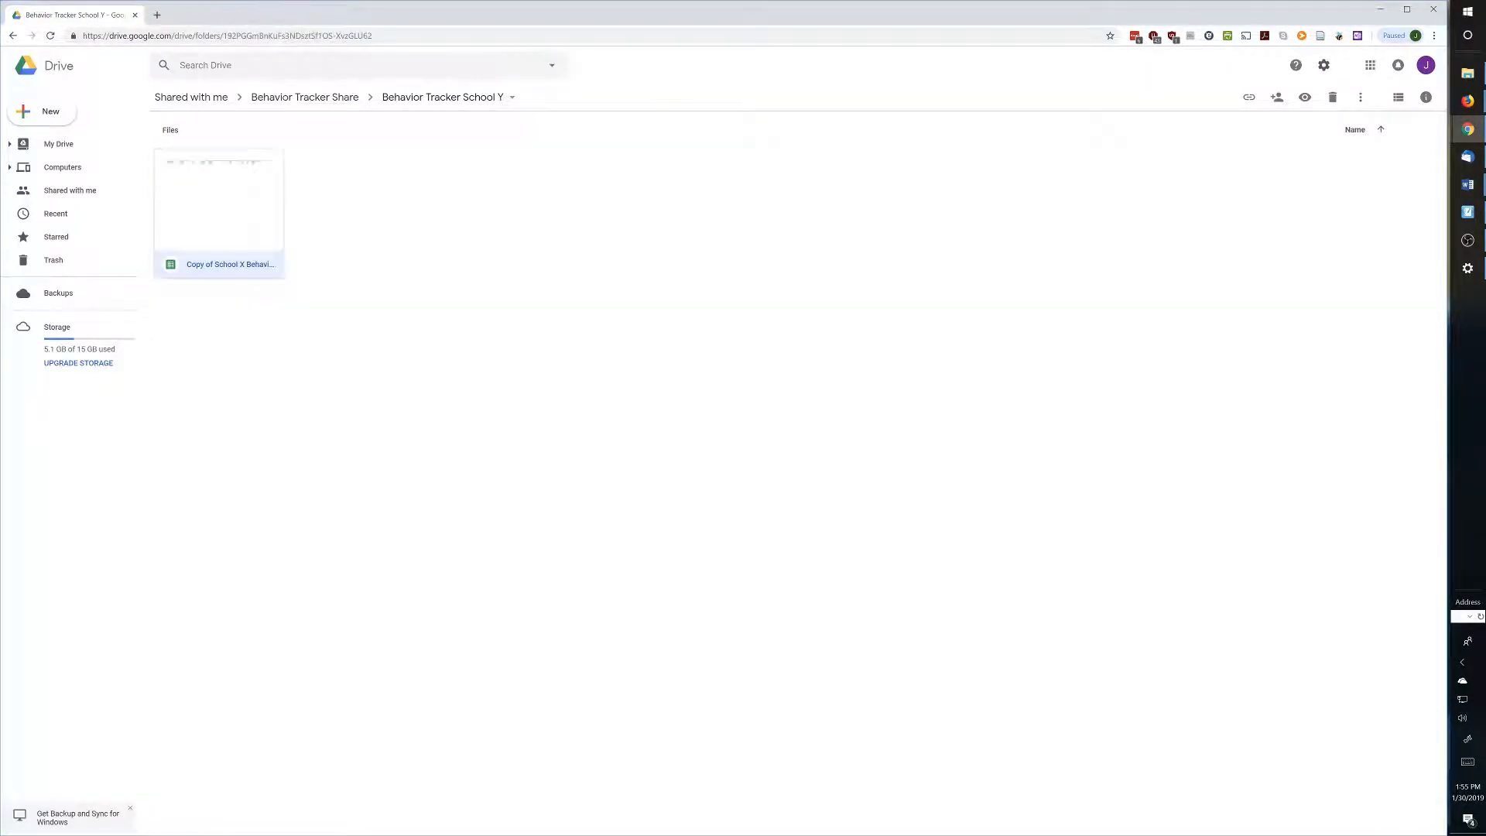
- Try to move School X Charts into the Behavior Tracker School Y folder, and open the report from Behavior Tracker Share
click(302, 98)
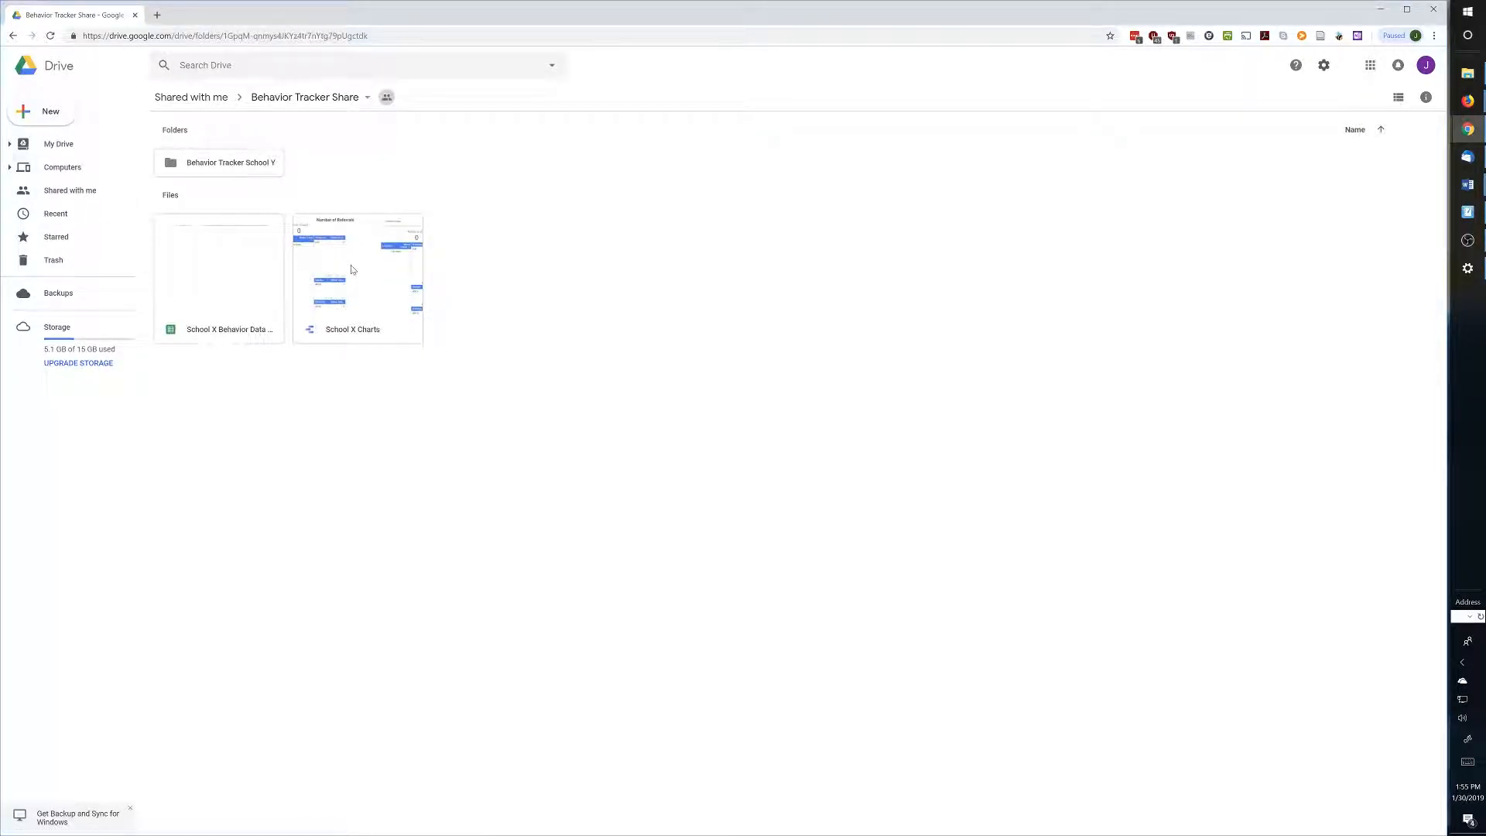
drag(351, 269, 232, 168)
click(801, 474)
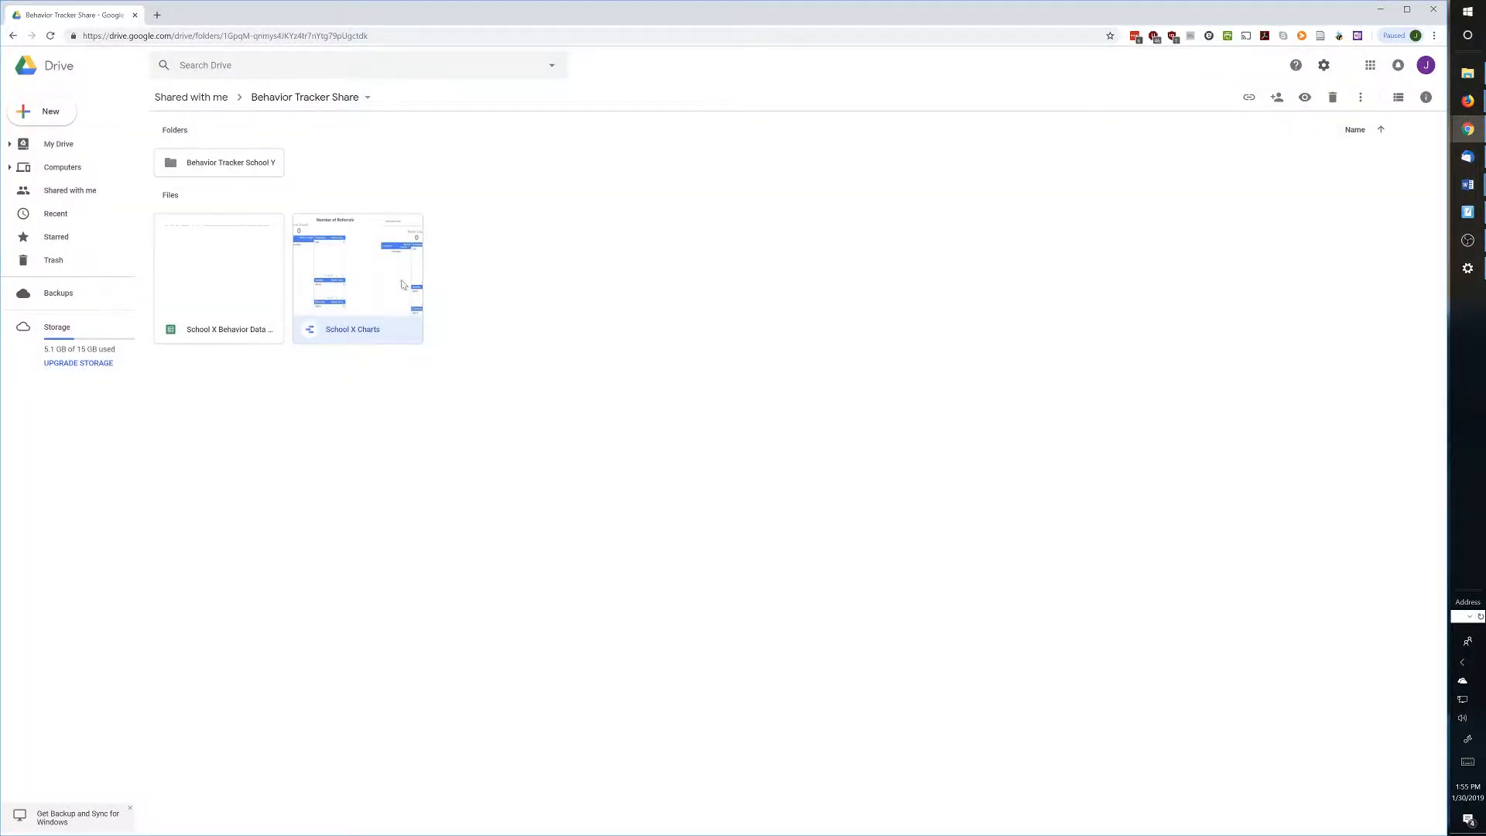
double_click(366, 272)
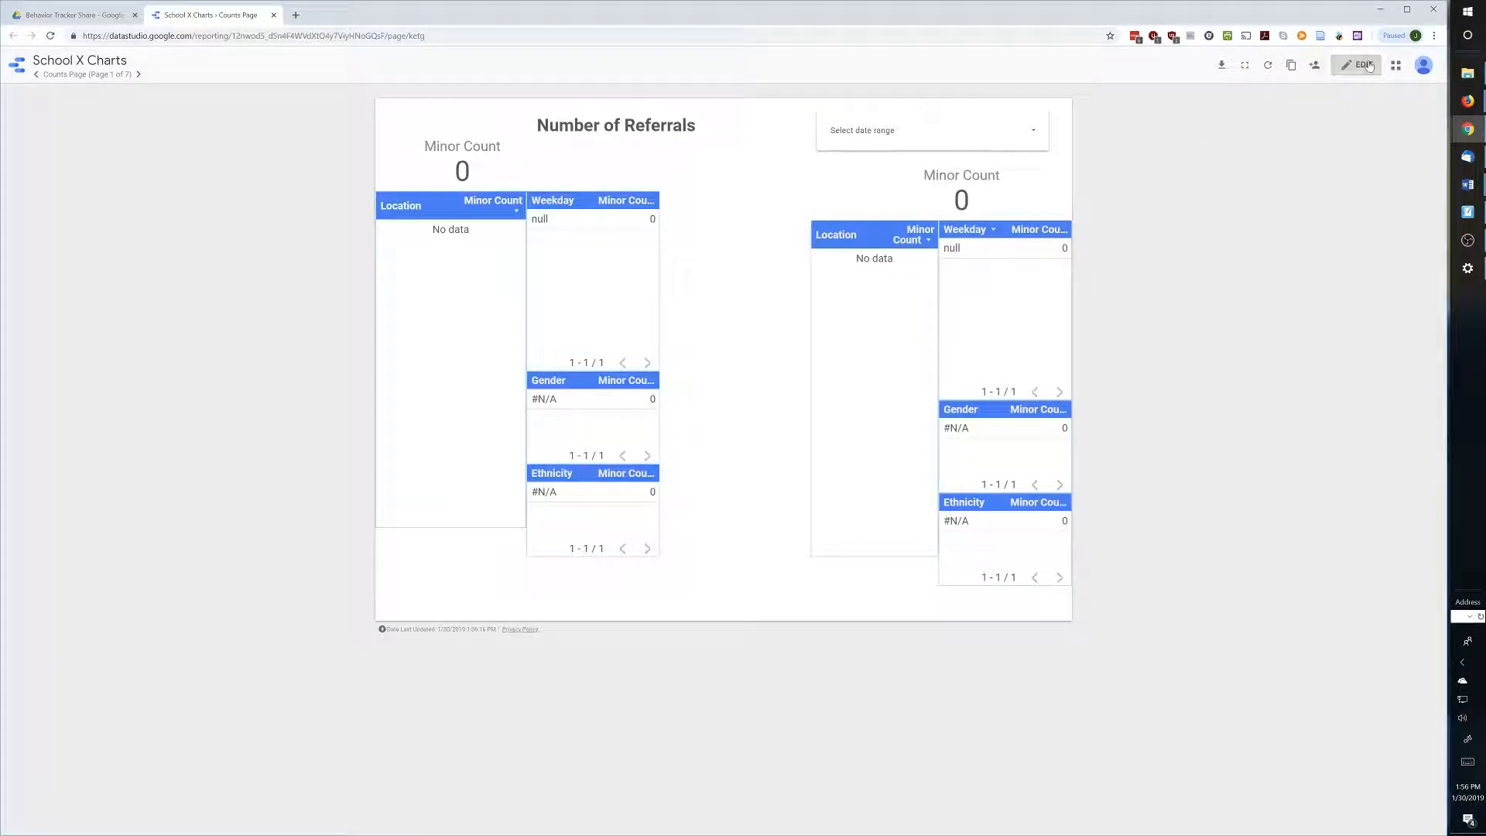
- Start copying the School X Charts report and accept the Google Data Studio Additional Terms
click(1291, 67)
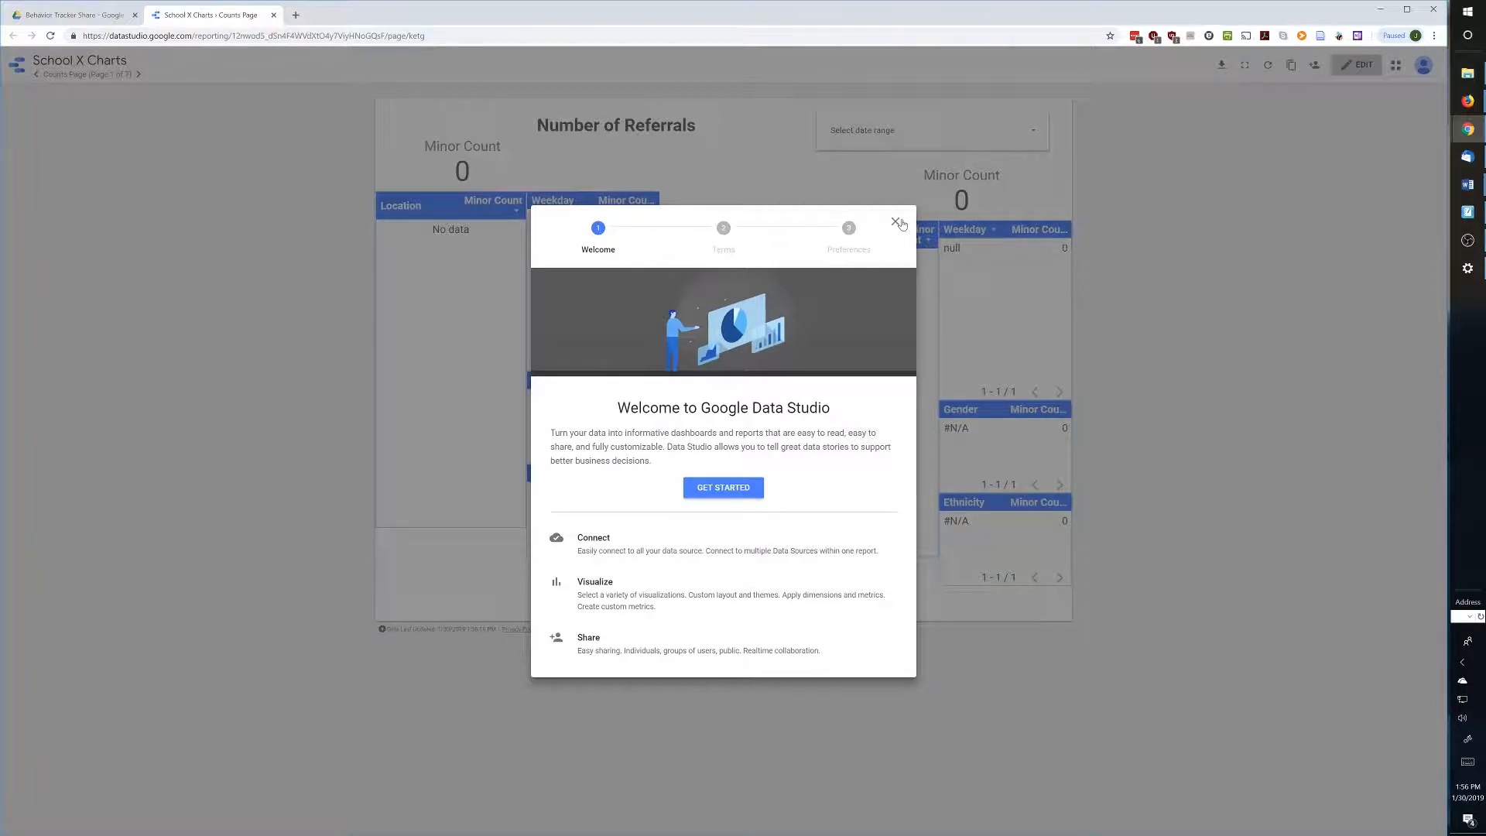
click(710, 487)
click(574, 532)
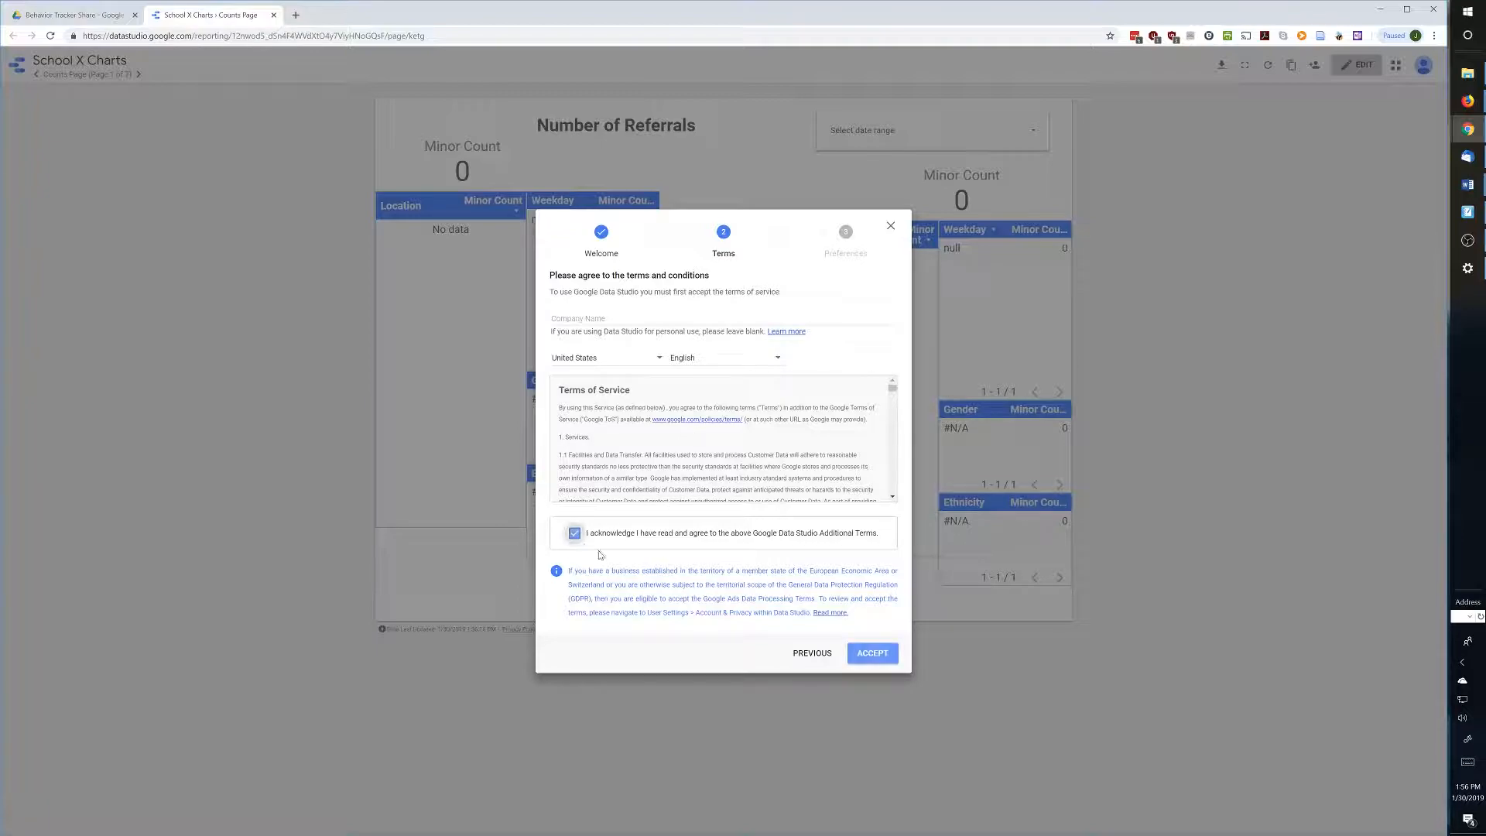
click(871, 654)
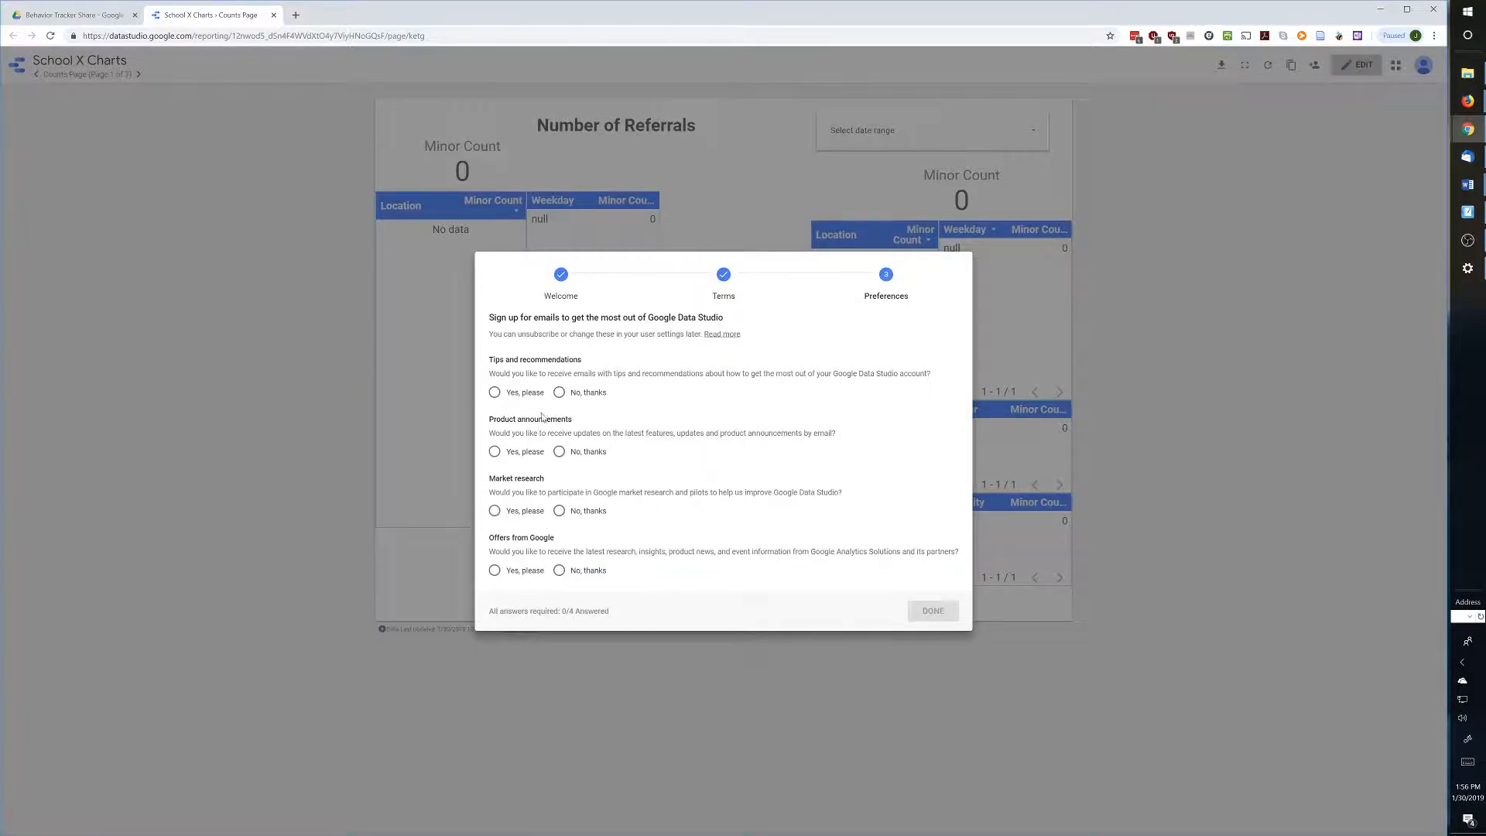
- Answer "No, thanks" to all four Data Studio email preferences and finish the account setup
click(558, 392)
click(559, 452)
click(559, 510)
click(559, 571)
click(933, 610)
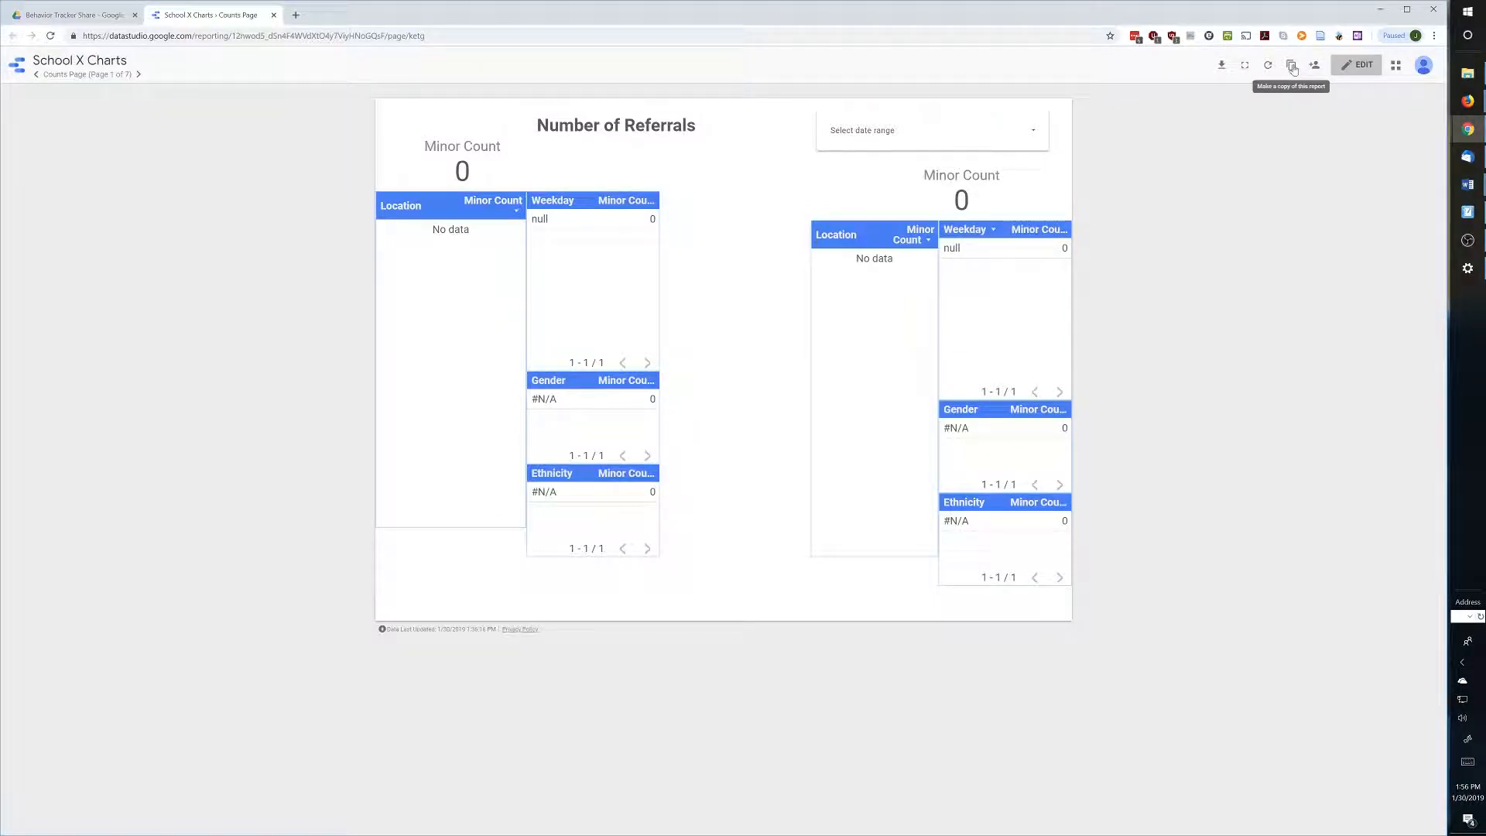
- Start a copy of the School X Charts report and choose to create a new data source for it
click(1292, 67)
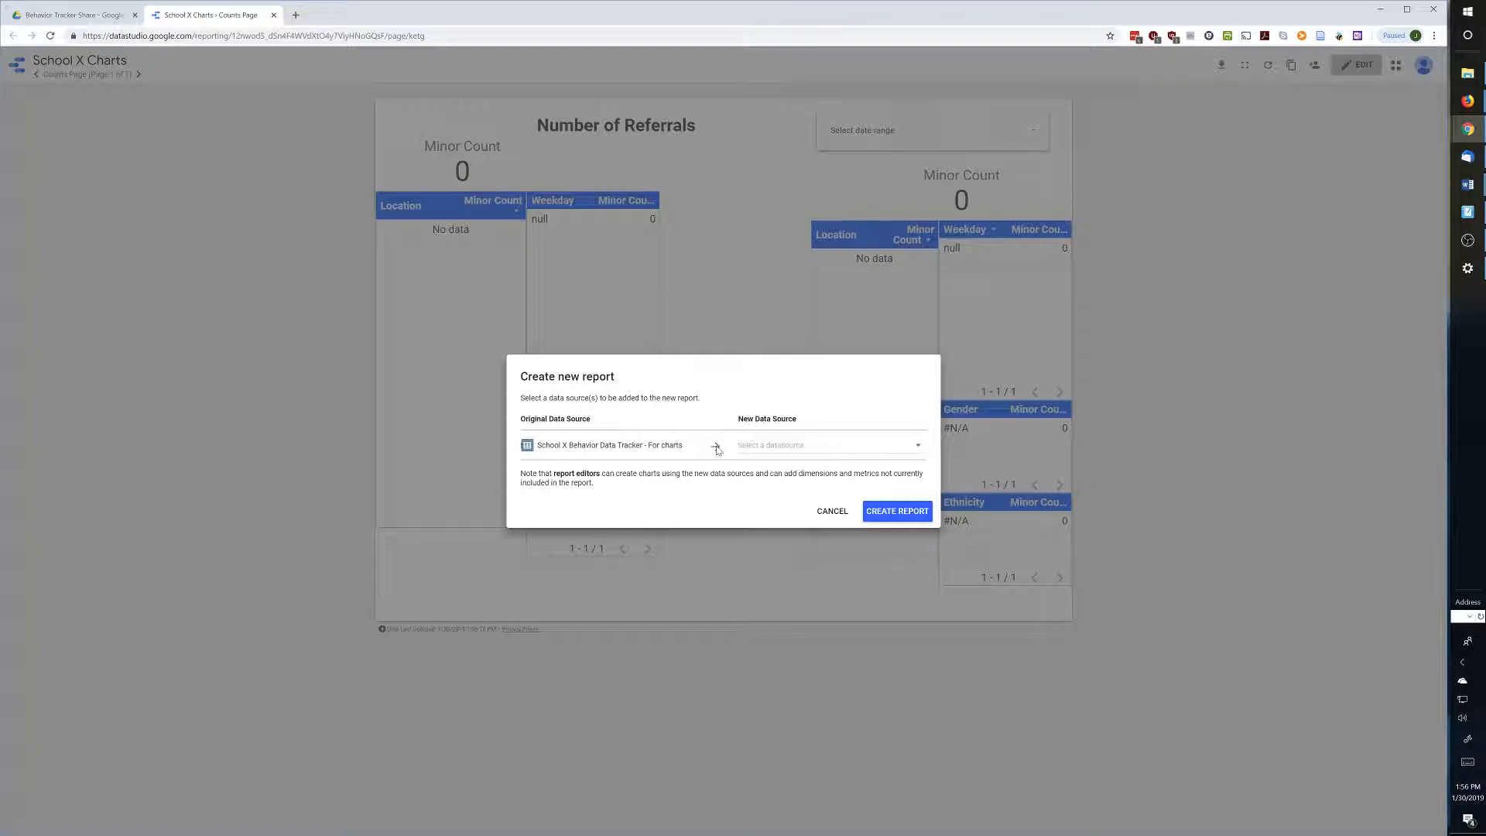
click(775, 449)
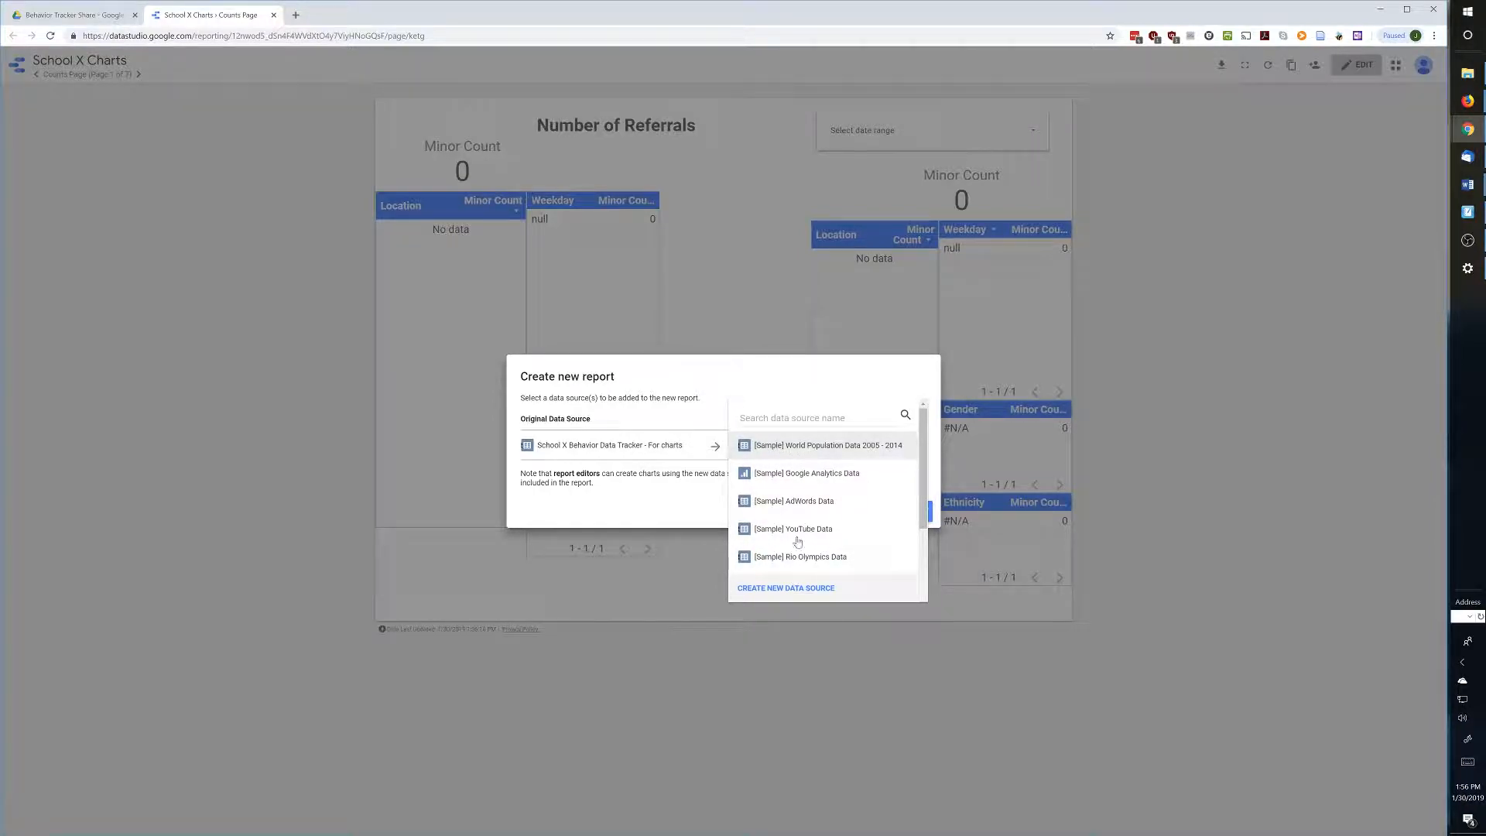
scroll(798, 526, down, 2)
scroll(795, 507, up, 3)
click(790, 590)
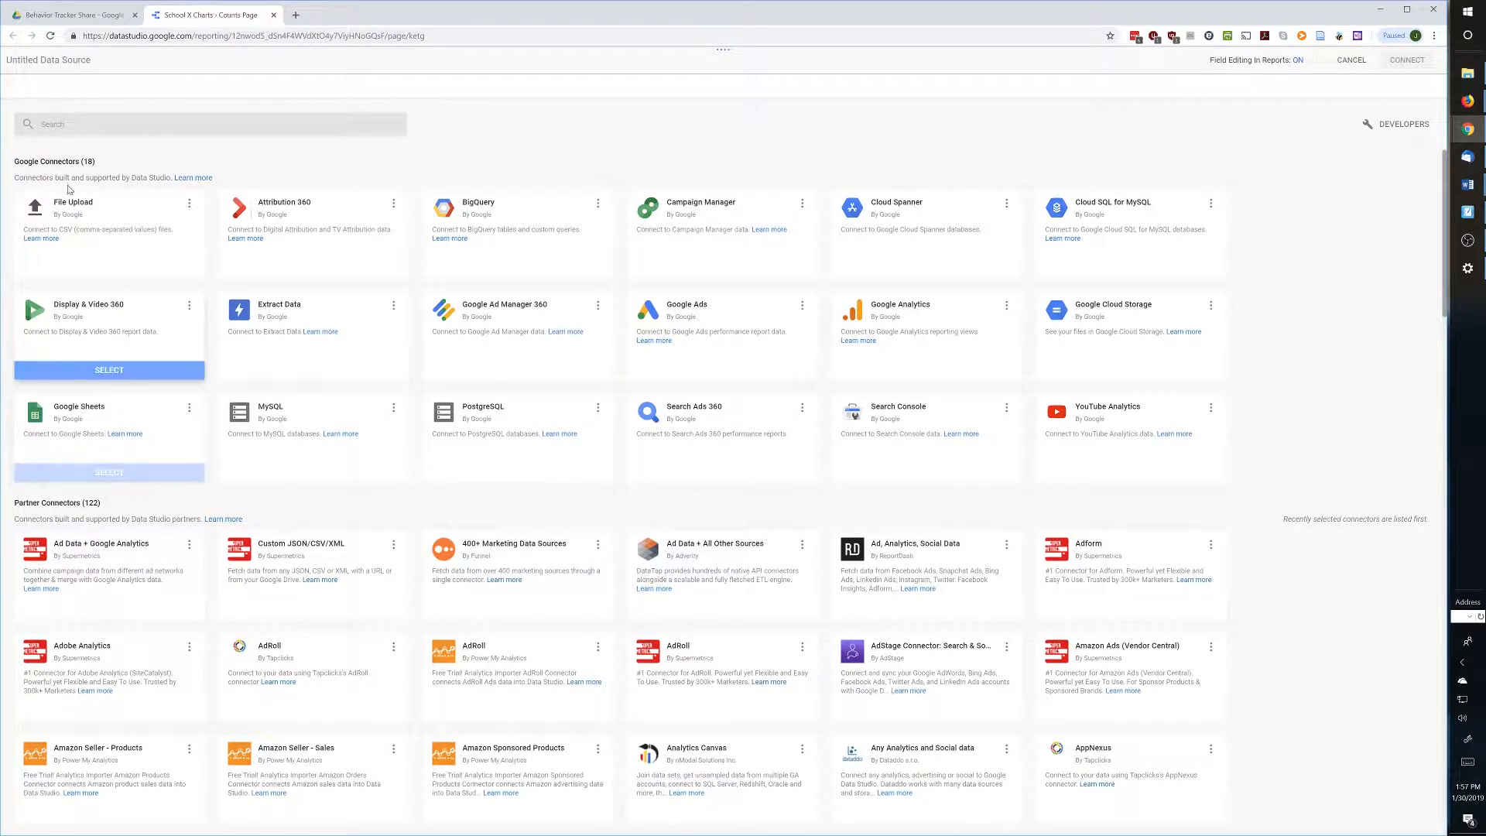
drag(15, 161, 100, 163)
click(101, 163)
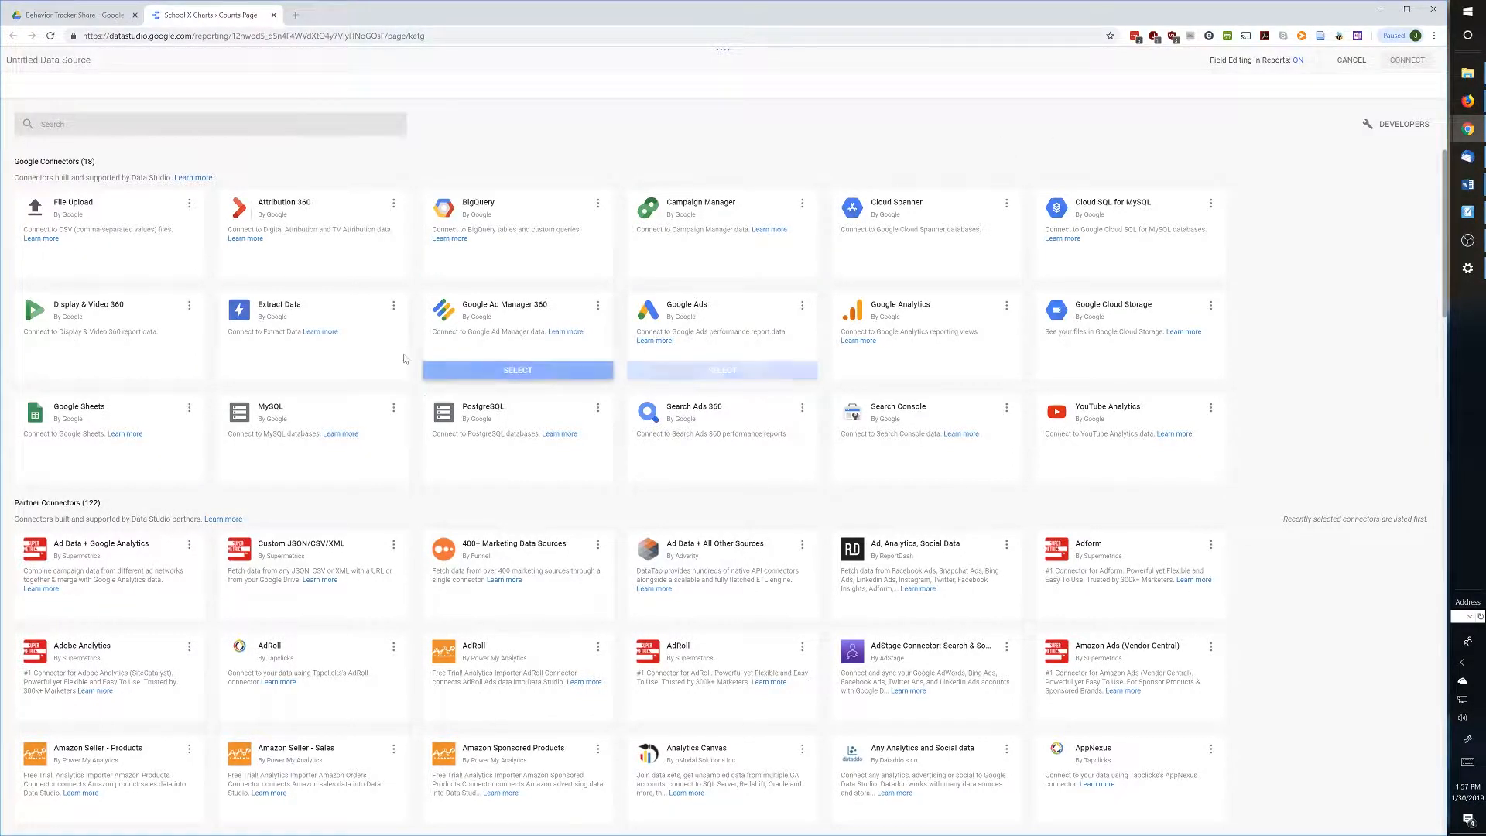
- Select the Google Sheets connector and authorize Data Studio to access the account's spreadsheets
mouse_move(124, 475)
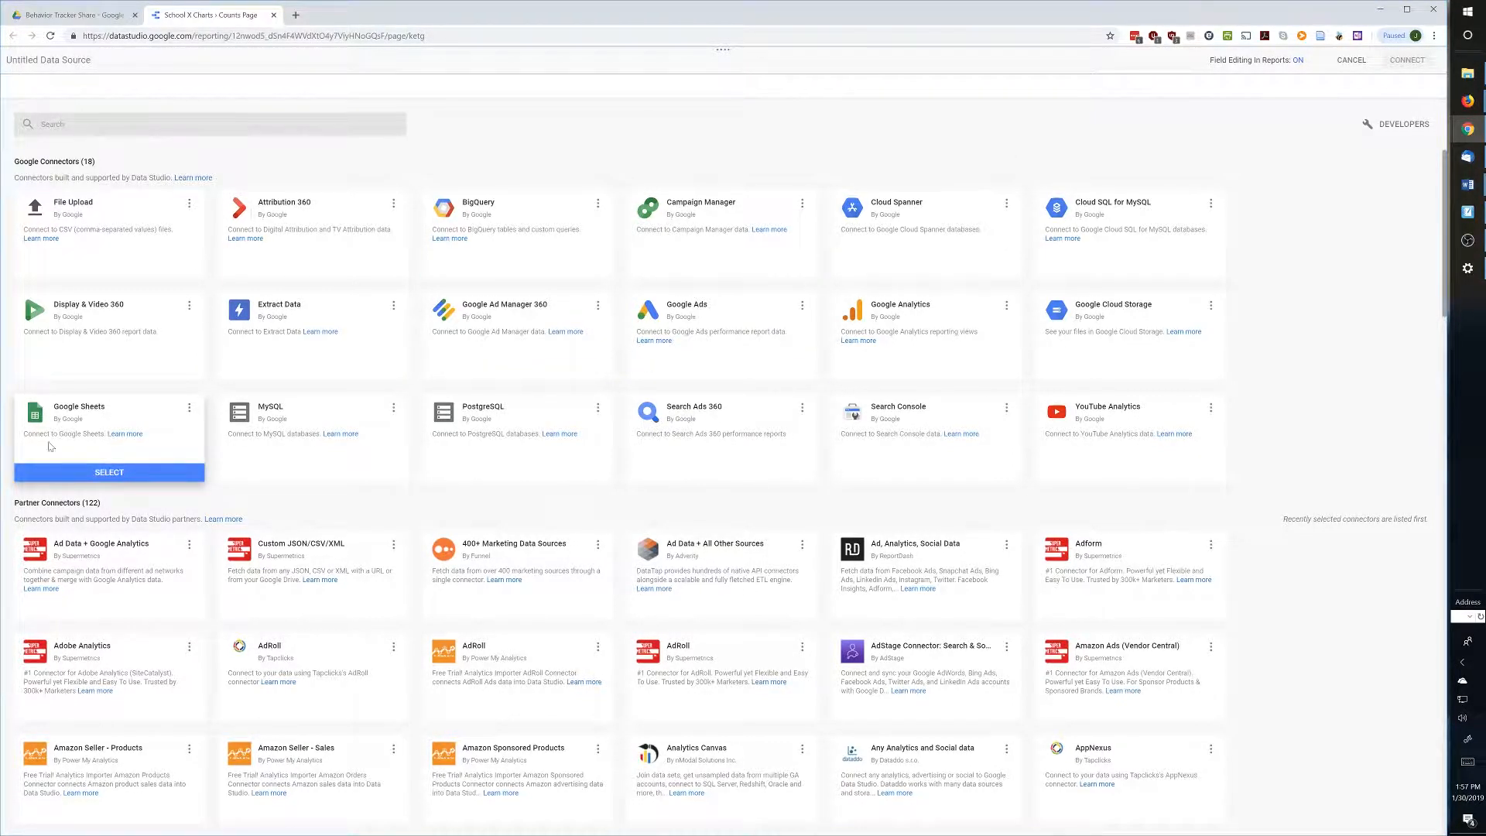
click(99, 473)
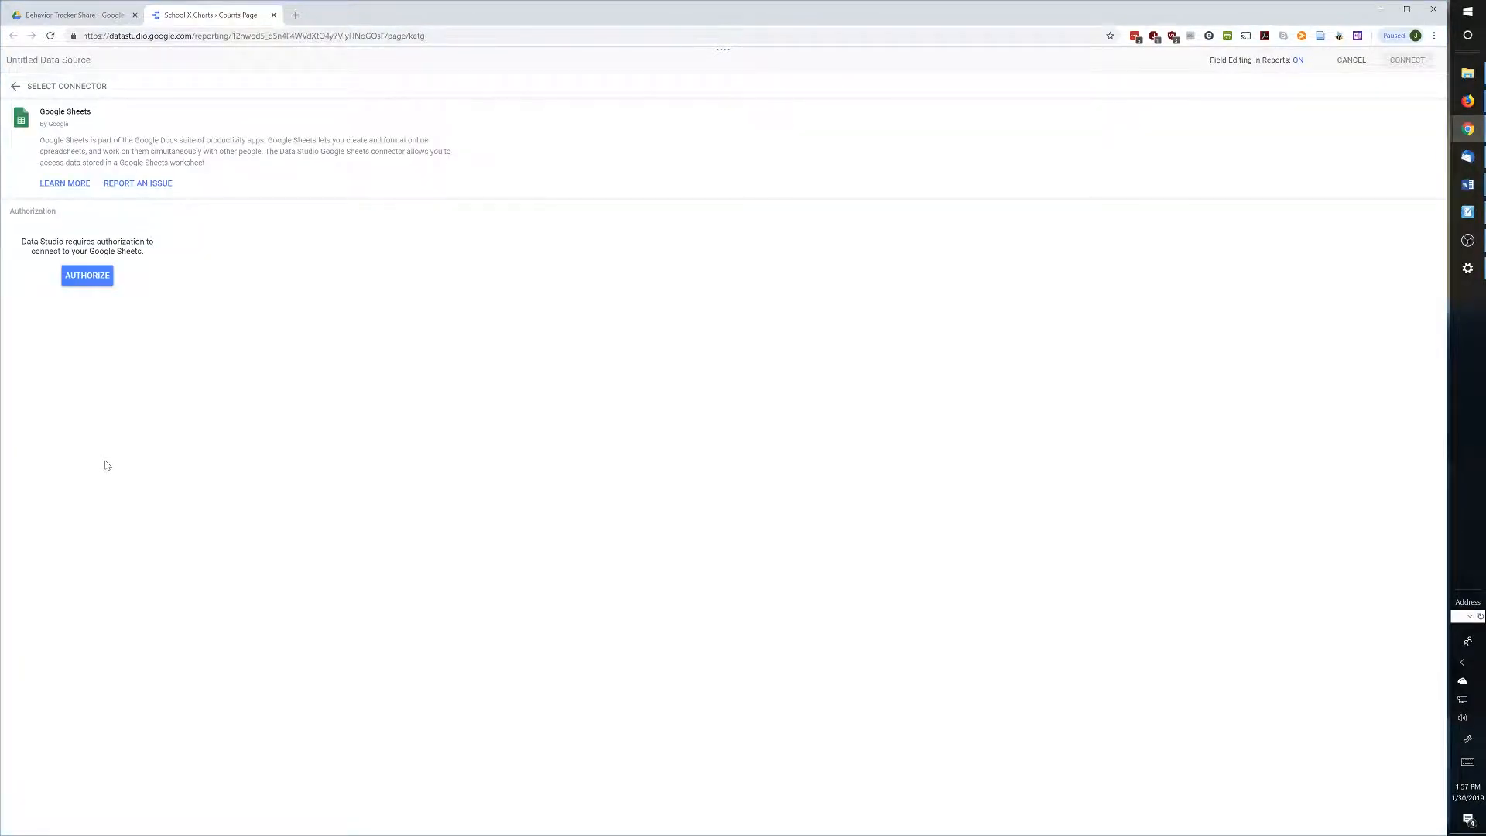
click(73, 274)
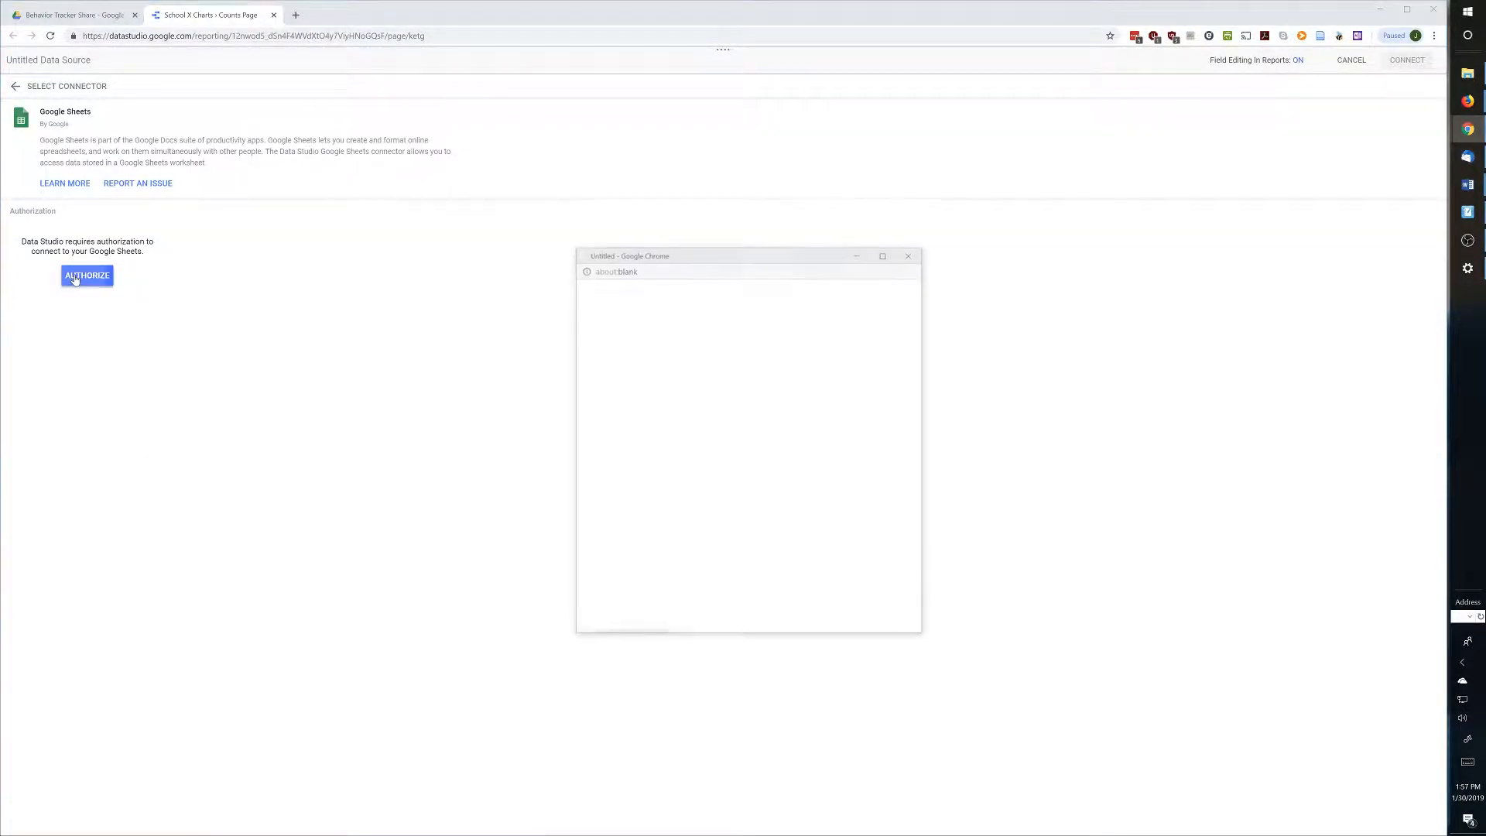
scroll(673, 464, down, 2)
click(828, 560)
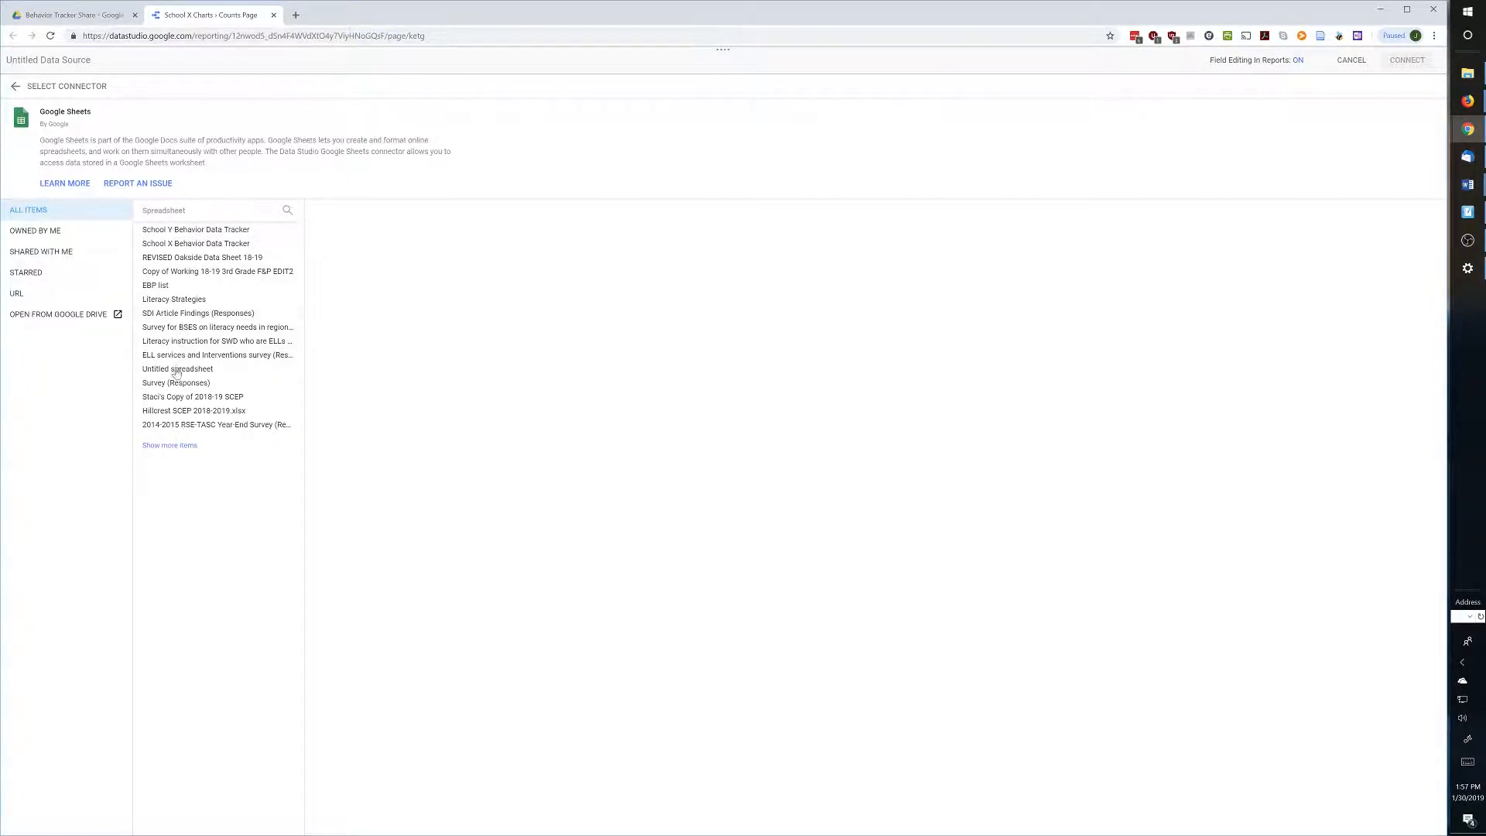
- Connect the data source to the For charts worksheet of the School Y Behavior Data Tracker spreadsheet
click(197, 231)
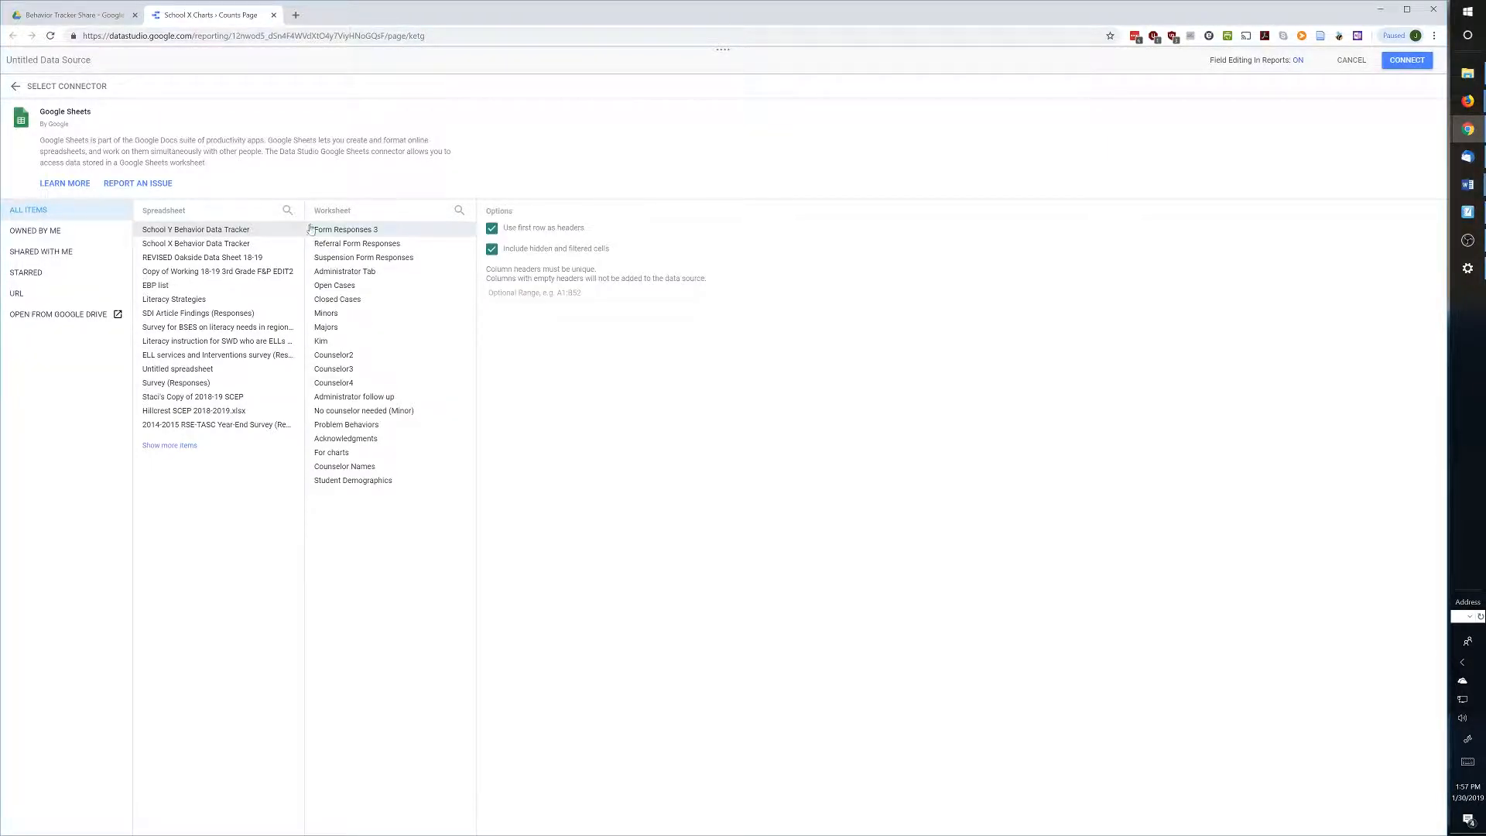
click(324, 455)
click(1417, 64)
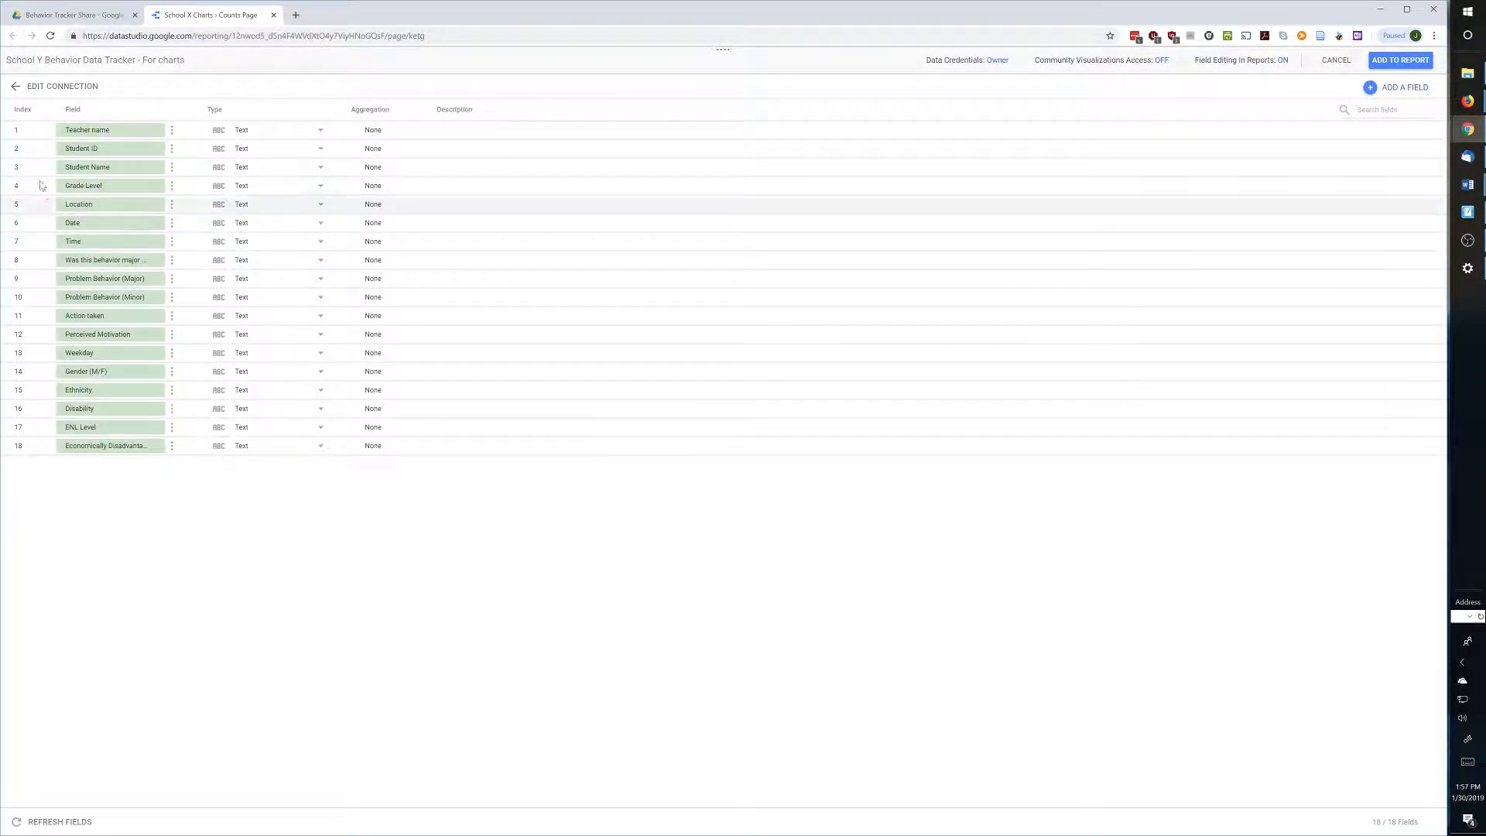
- Check the available data types for the Student ID field and keep it as Text
click(253, 152)
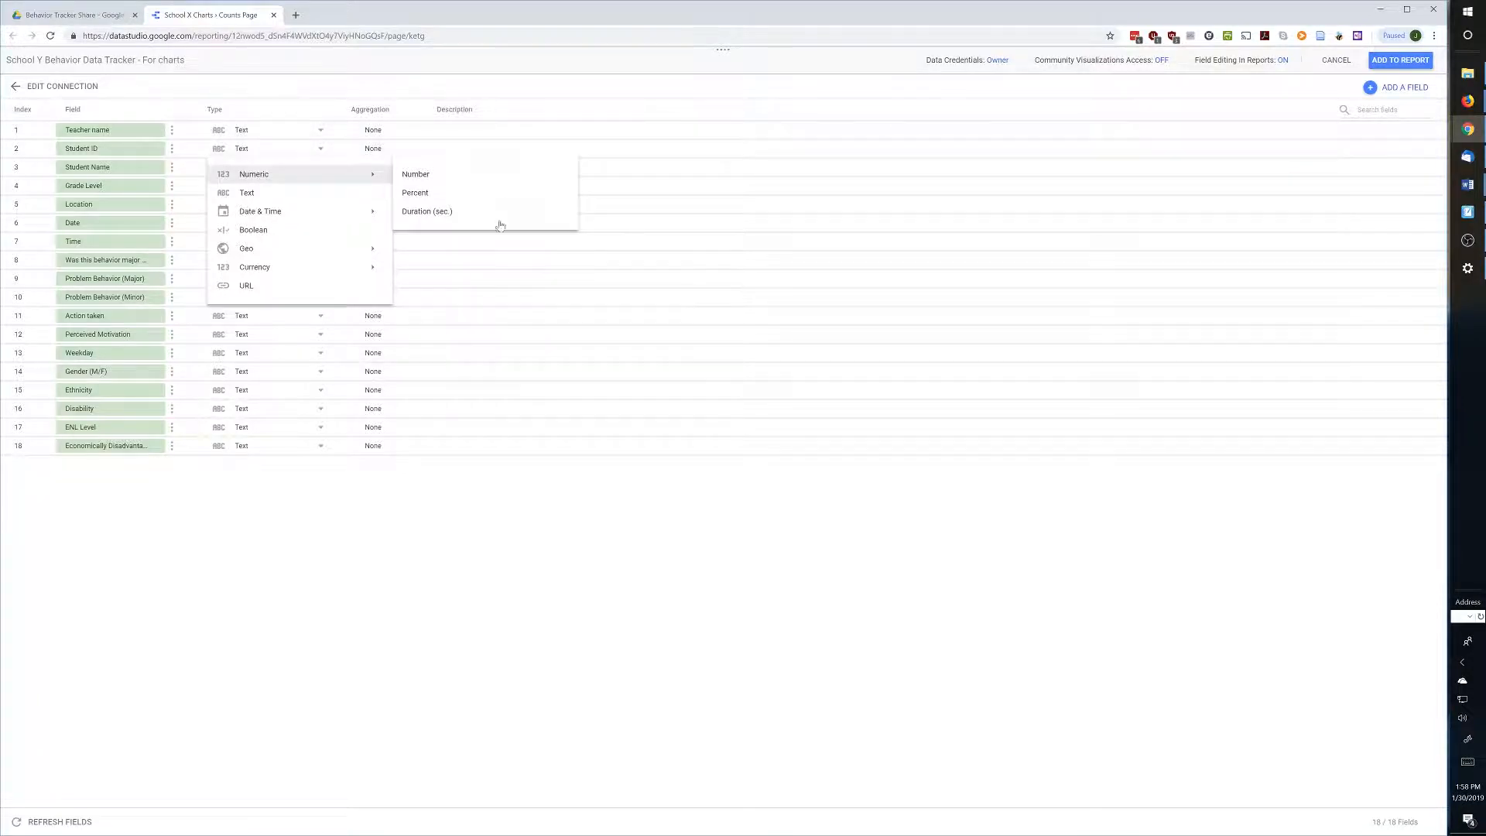
click(290, 193)
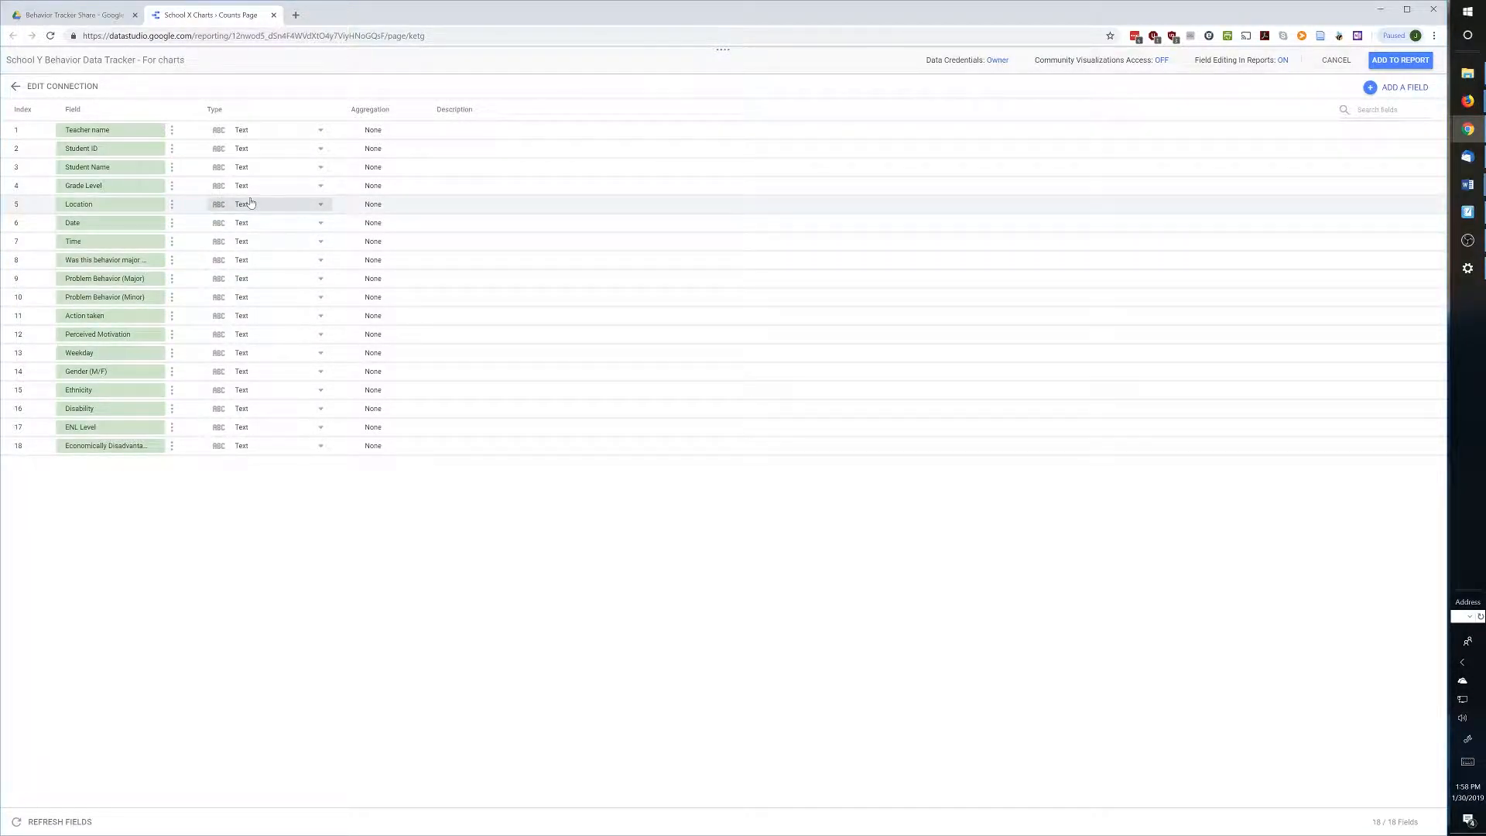
- Create a count field from Problem Behavior (Major) and rename it Major count
click(172, 280)
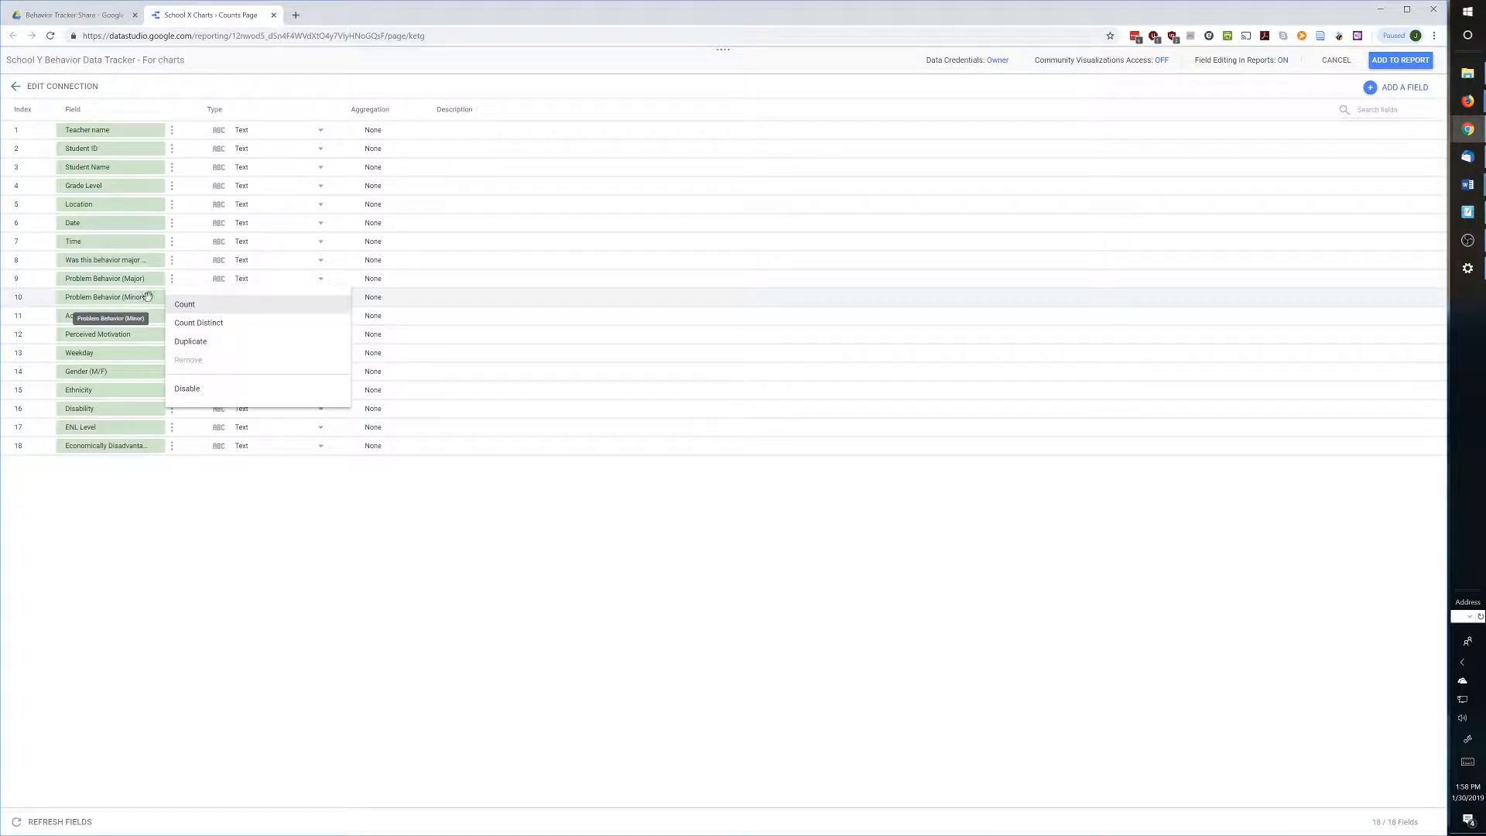
click(186, 306)
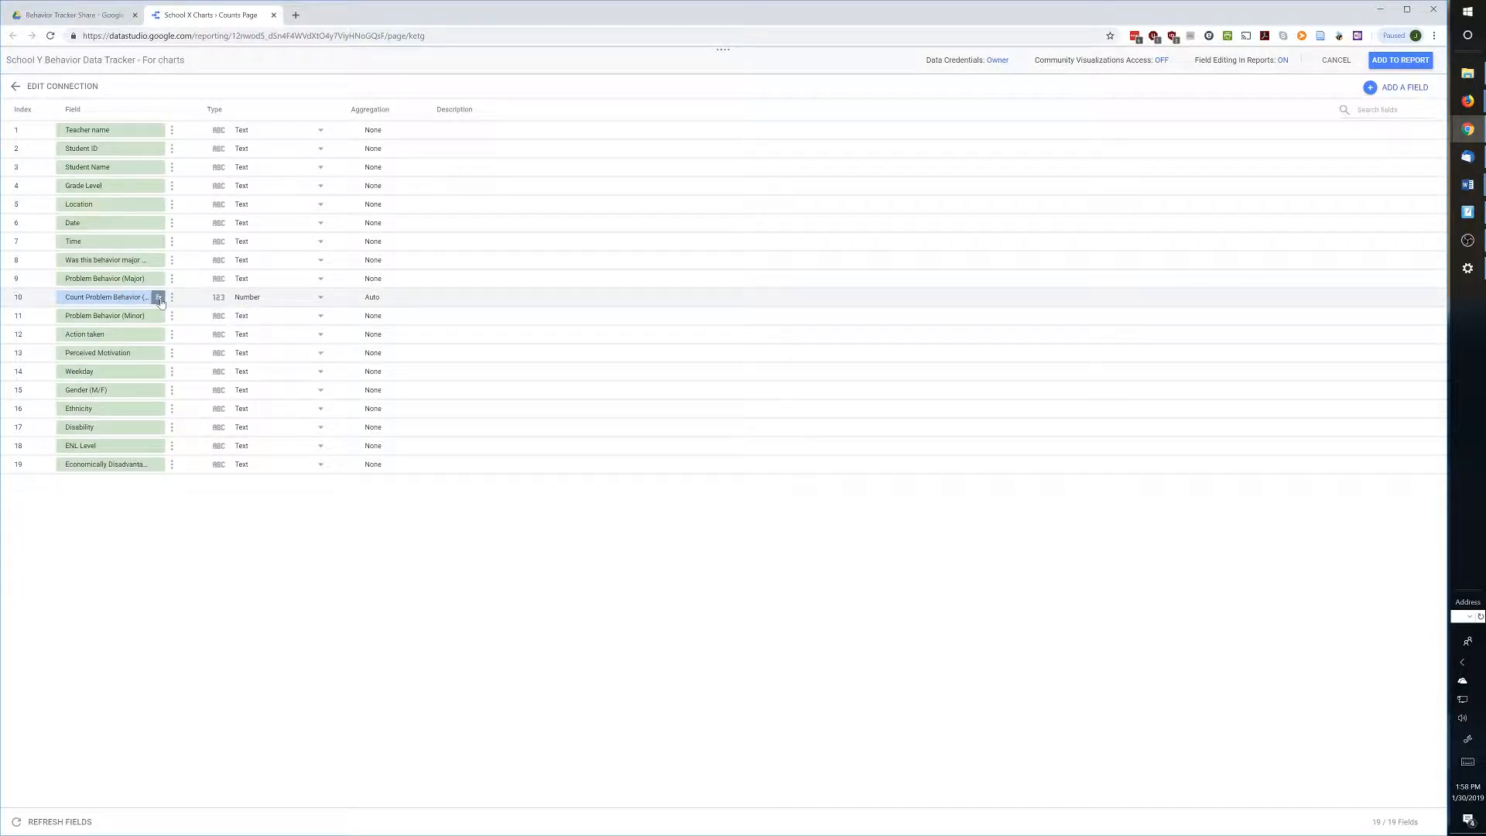
click(159, 299)
drag(321, 130, 188, 136)
text(Major count)
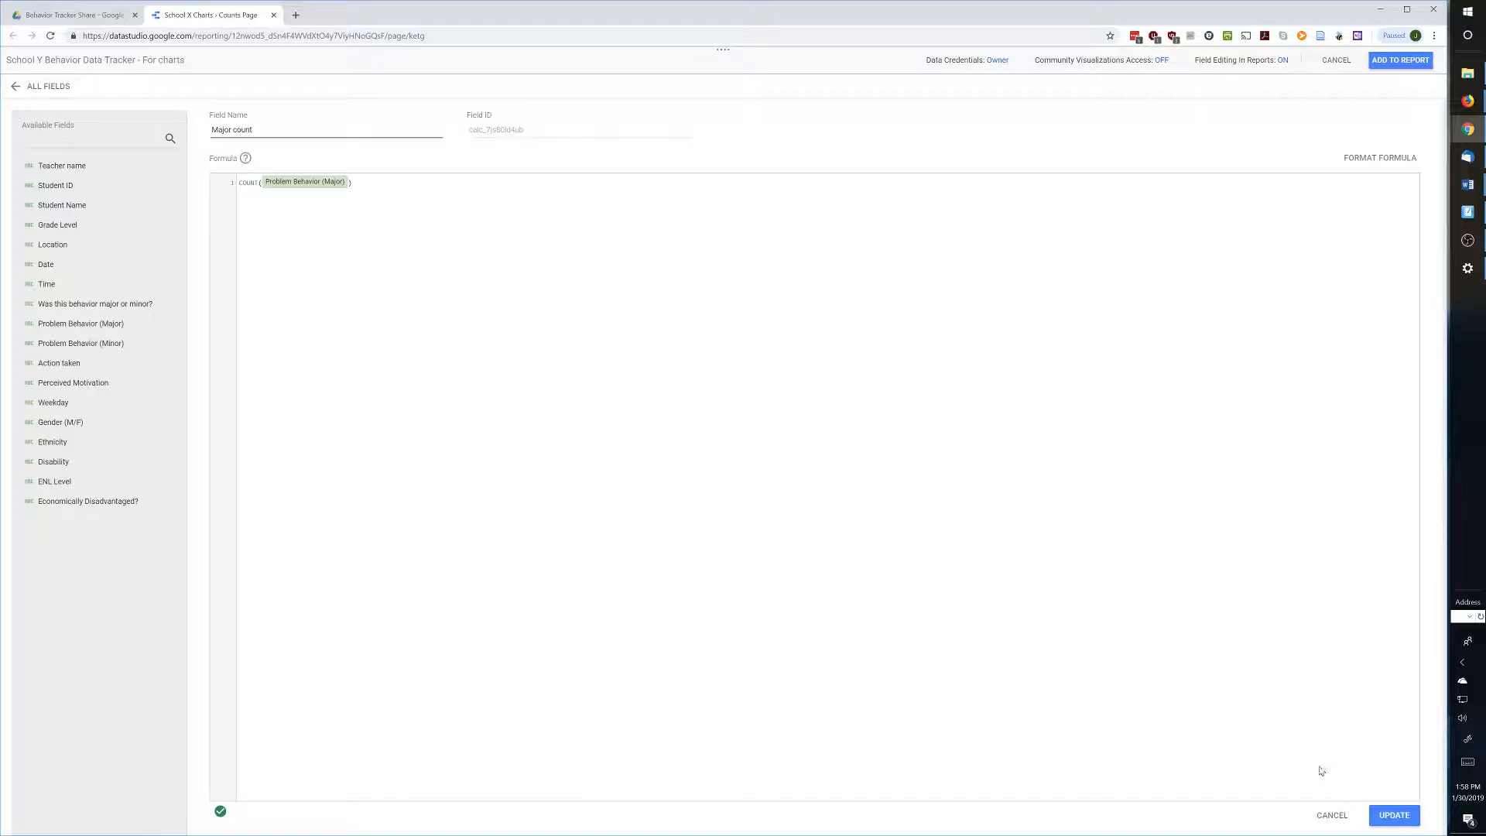
click(1387, 816)
click(1393, 816)
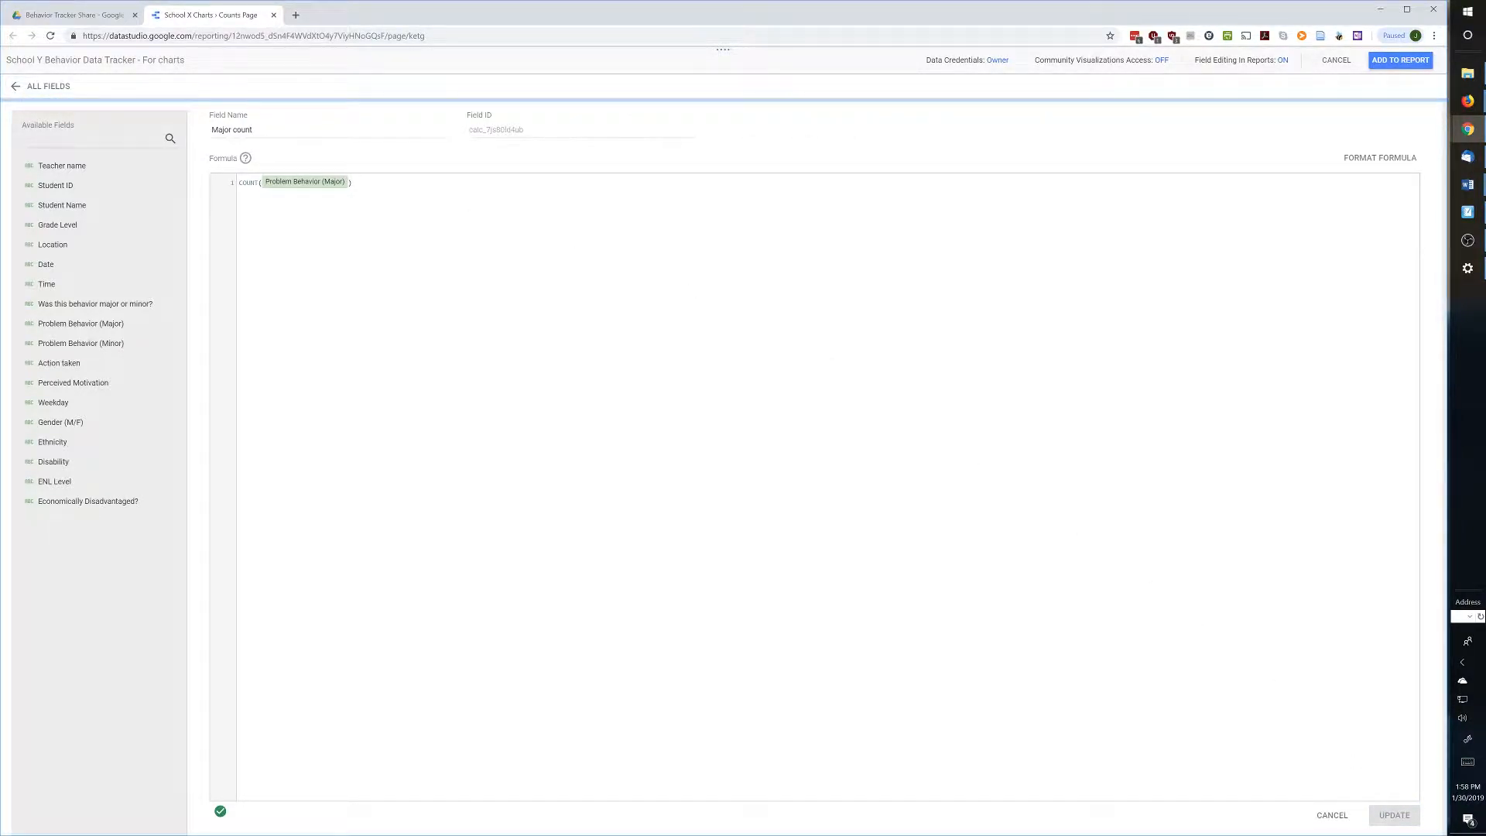
click(47, 86)
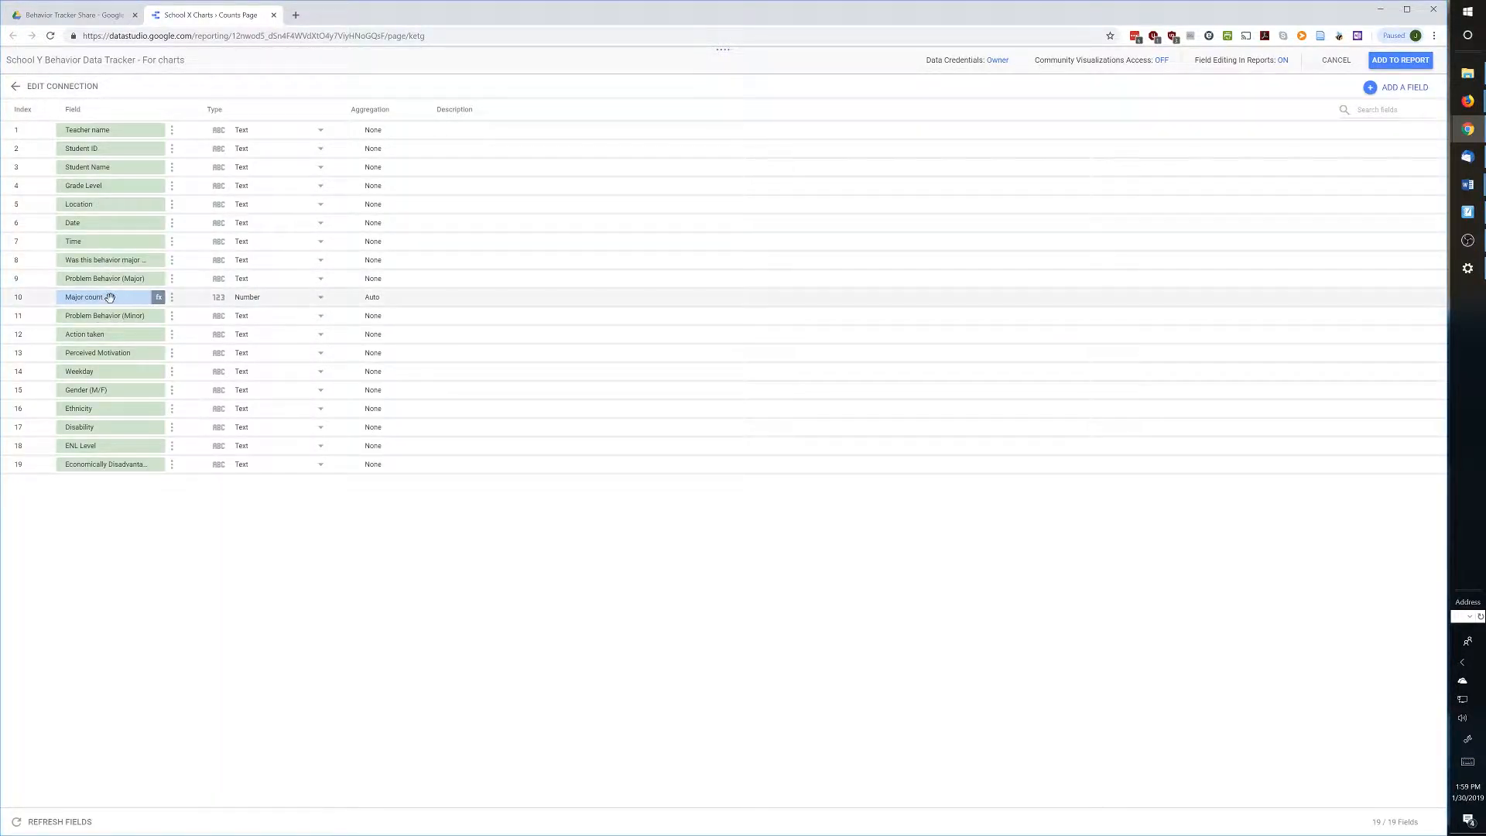
- Create a count field from Problem Behavior (Minor) and rename it Minor count
click(172, 316)
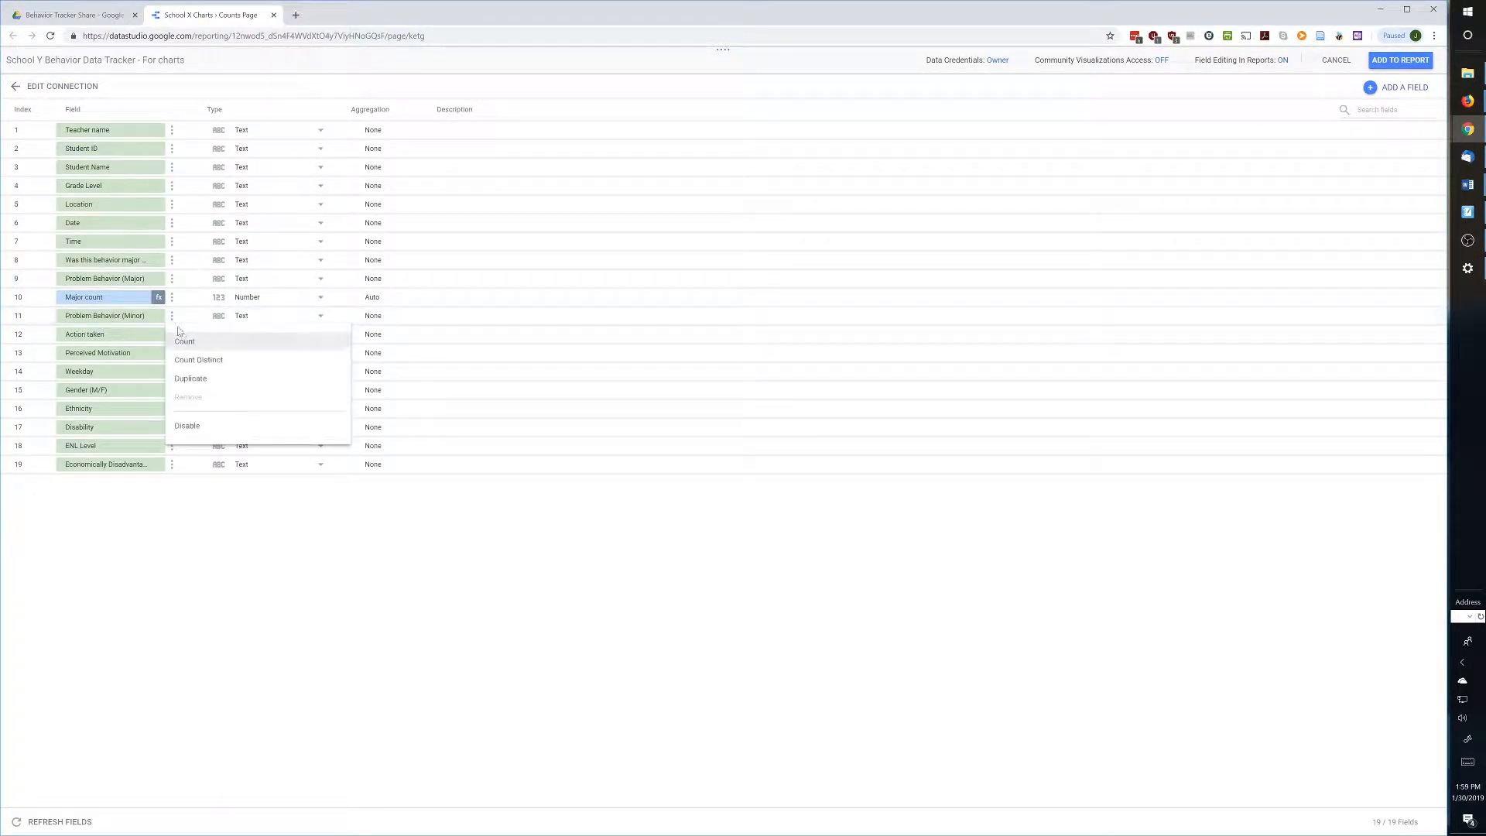
click(185, 338)
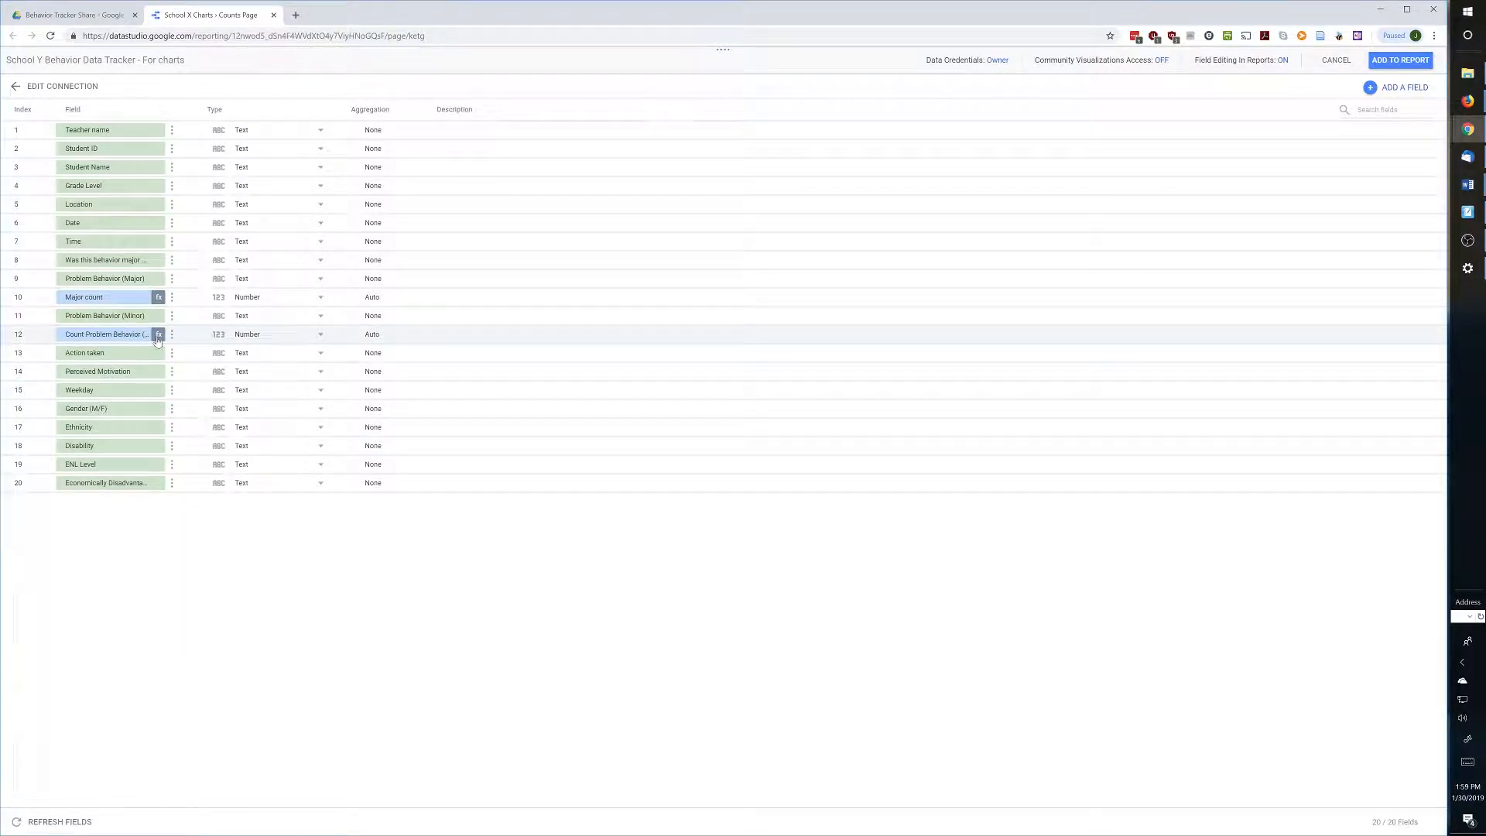
click(147, 335)
drag(325, 130, 209, 136)
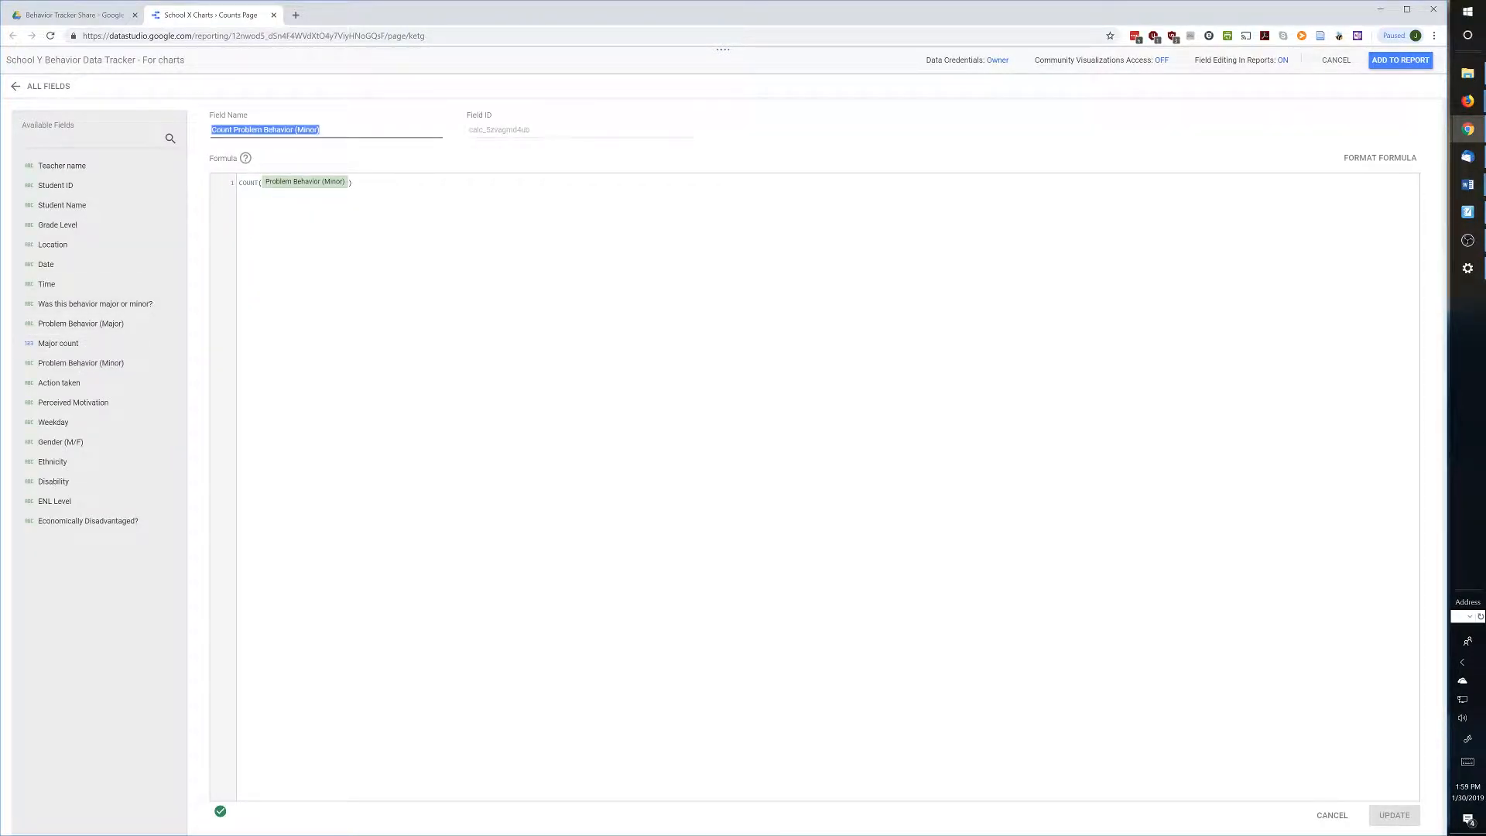
text(Minor count)
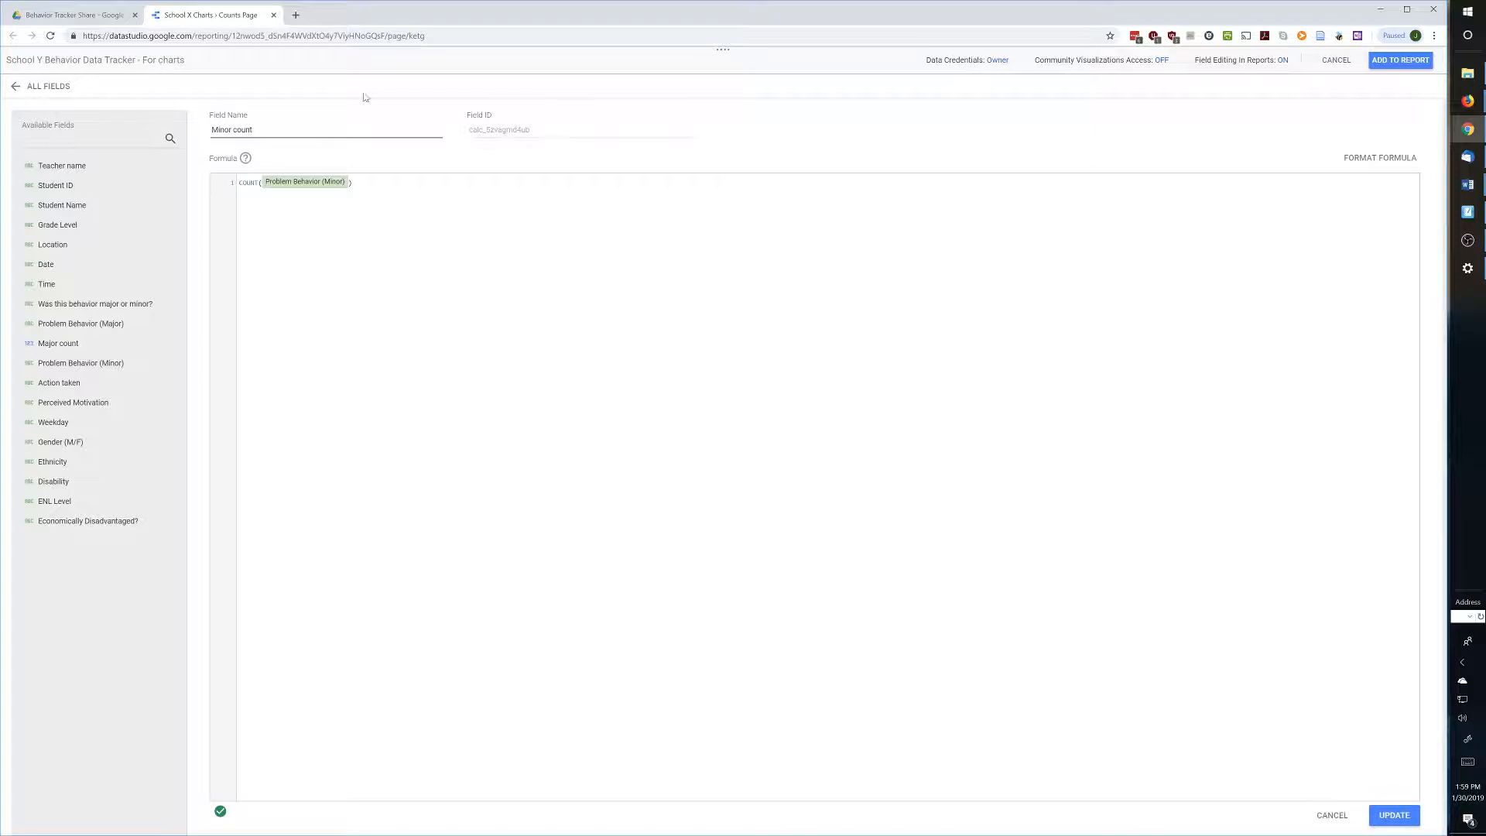
click(1394, 815)
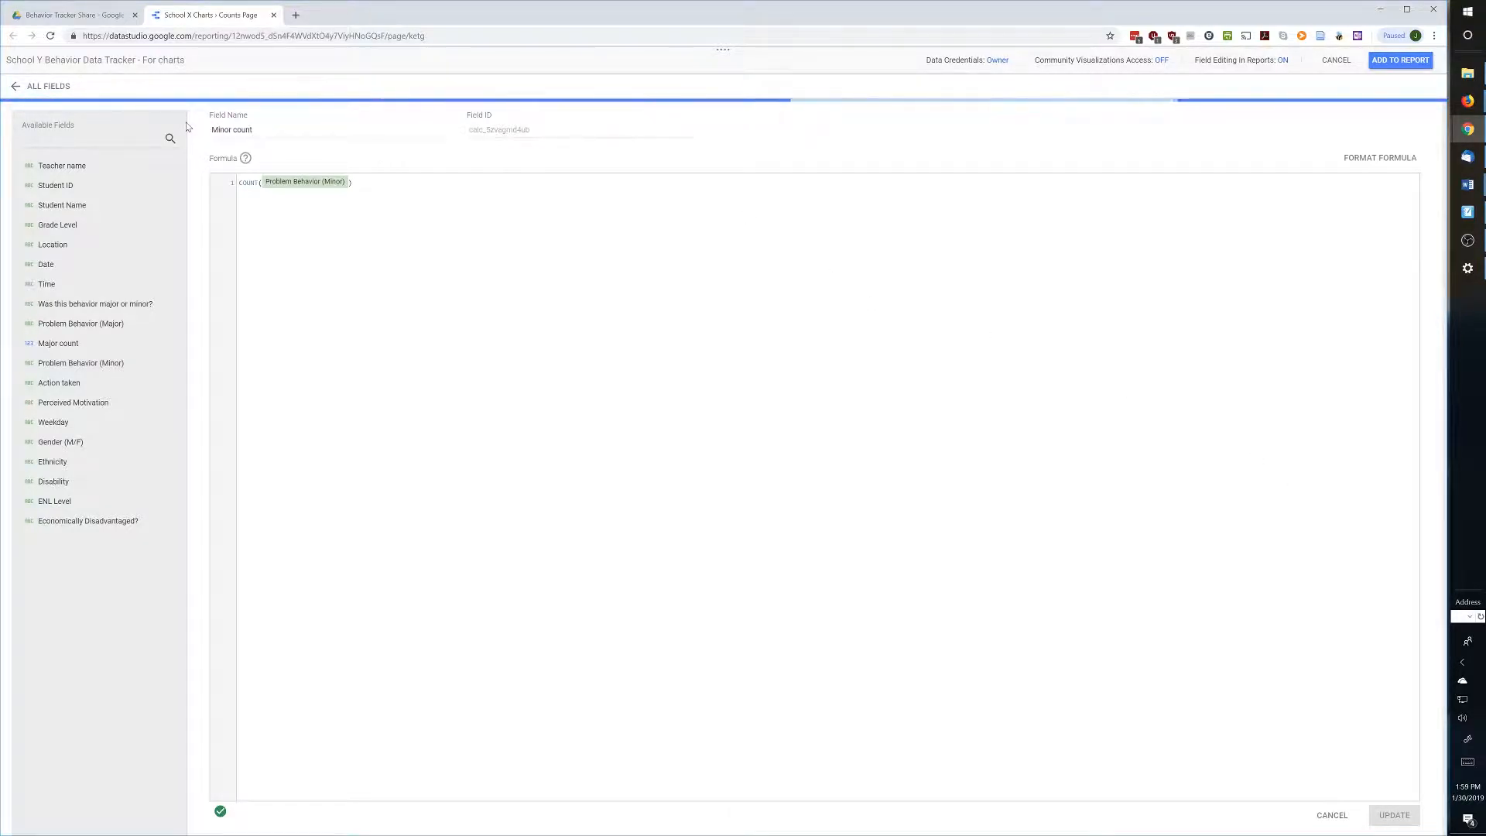
click(27, 87)
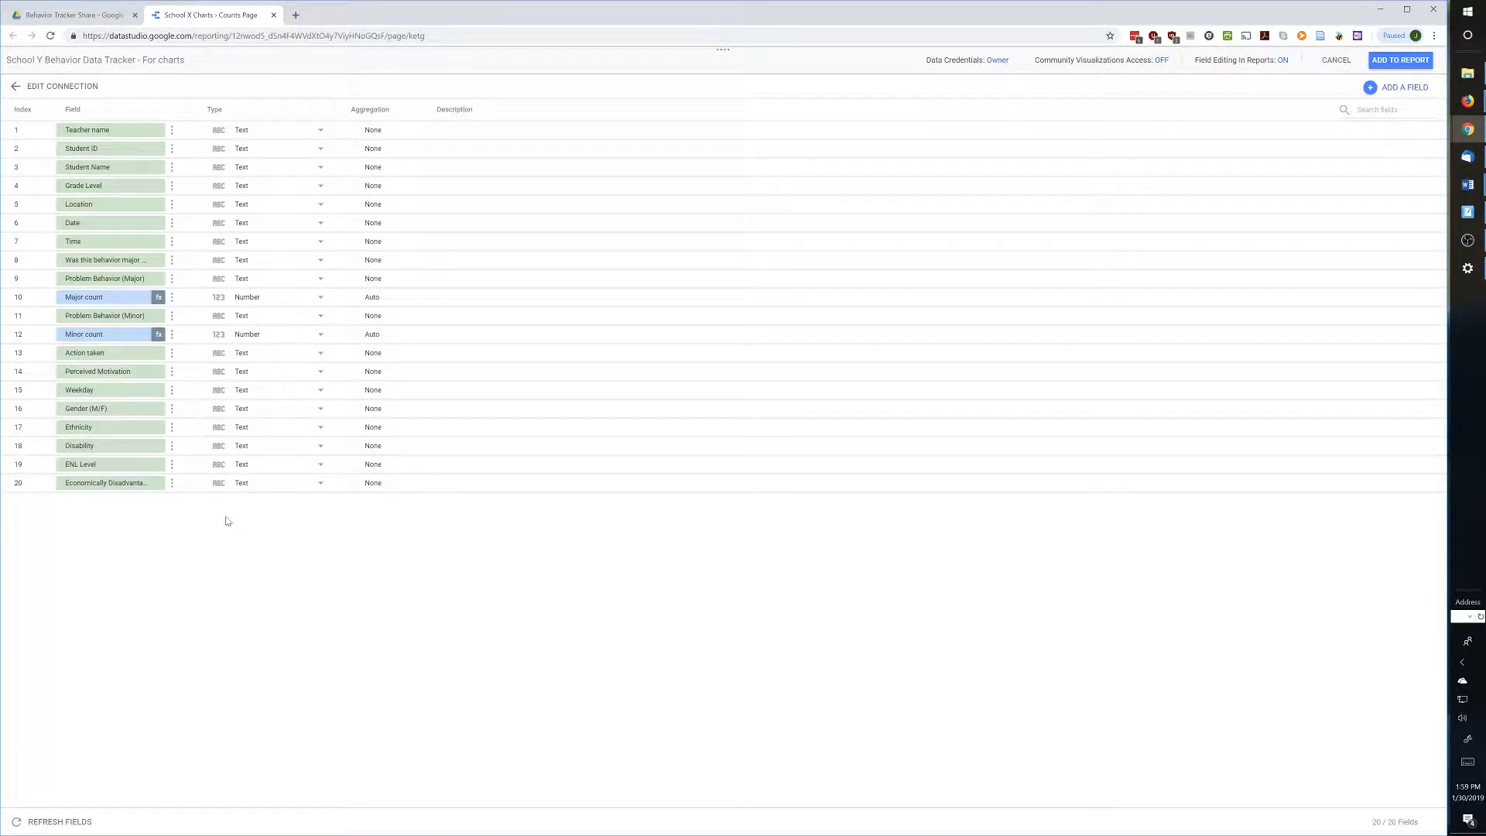
- Create the report copy with the School Y Behavior Data Tracker - For charts data source and rename it School Y Charts
click(1401, 60)
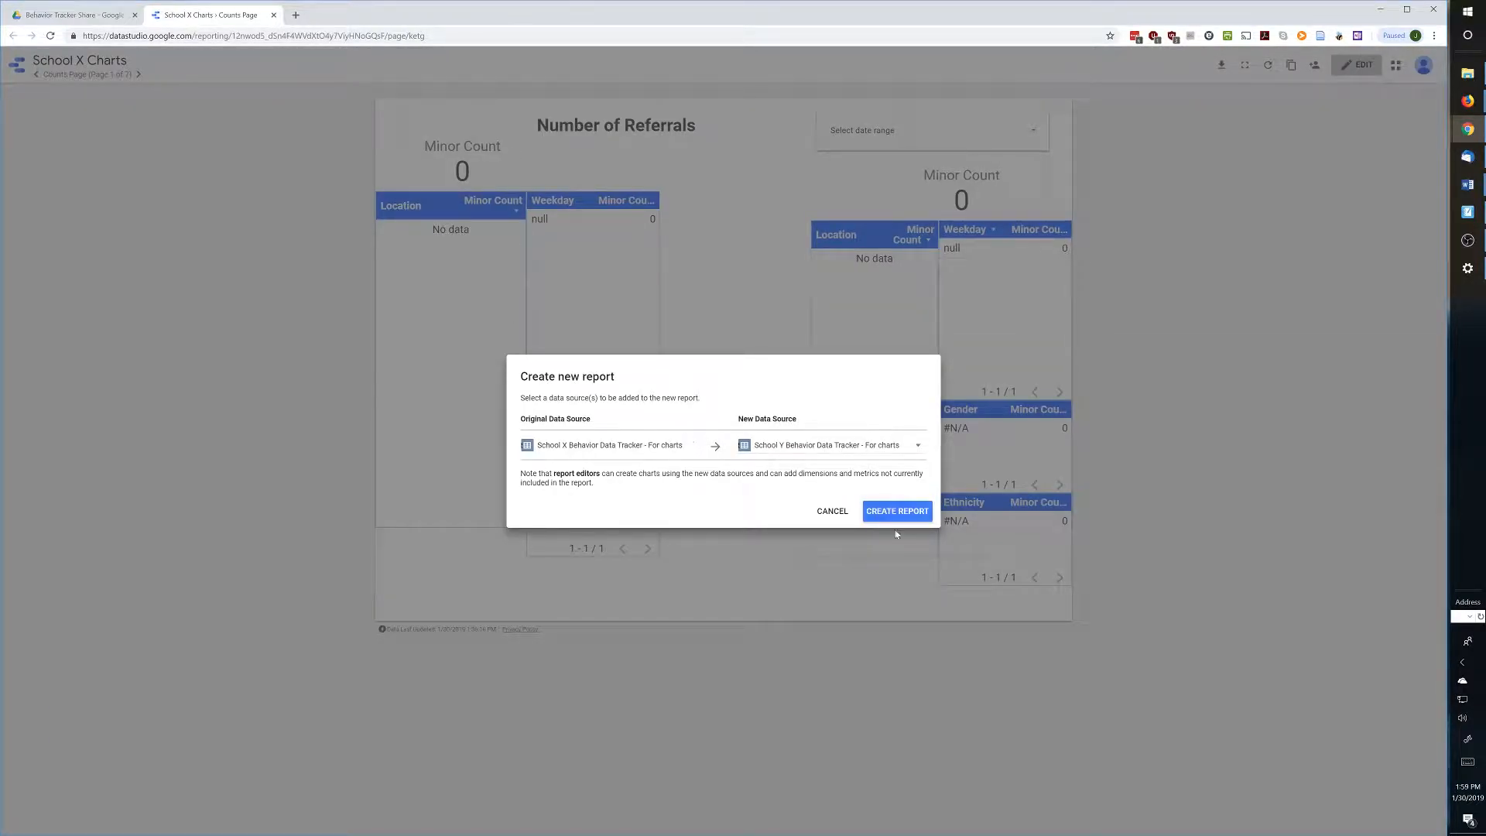
click(911, 517)
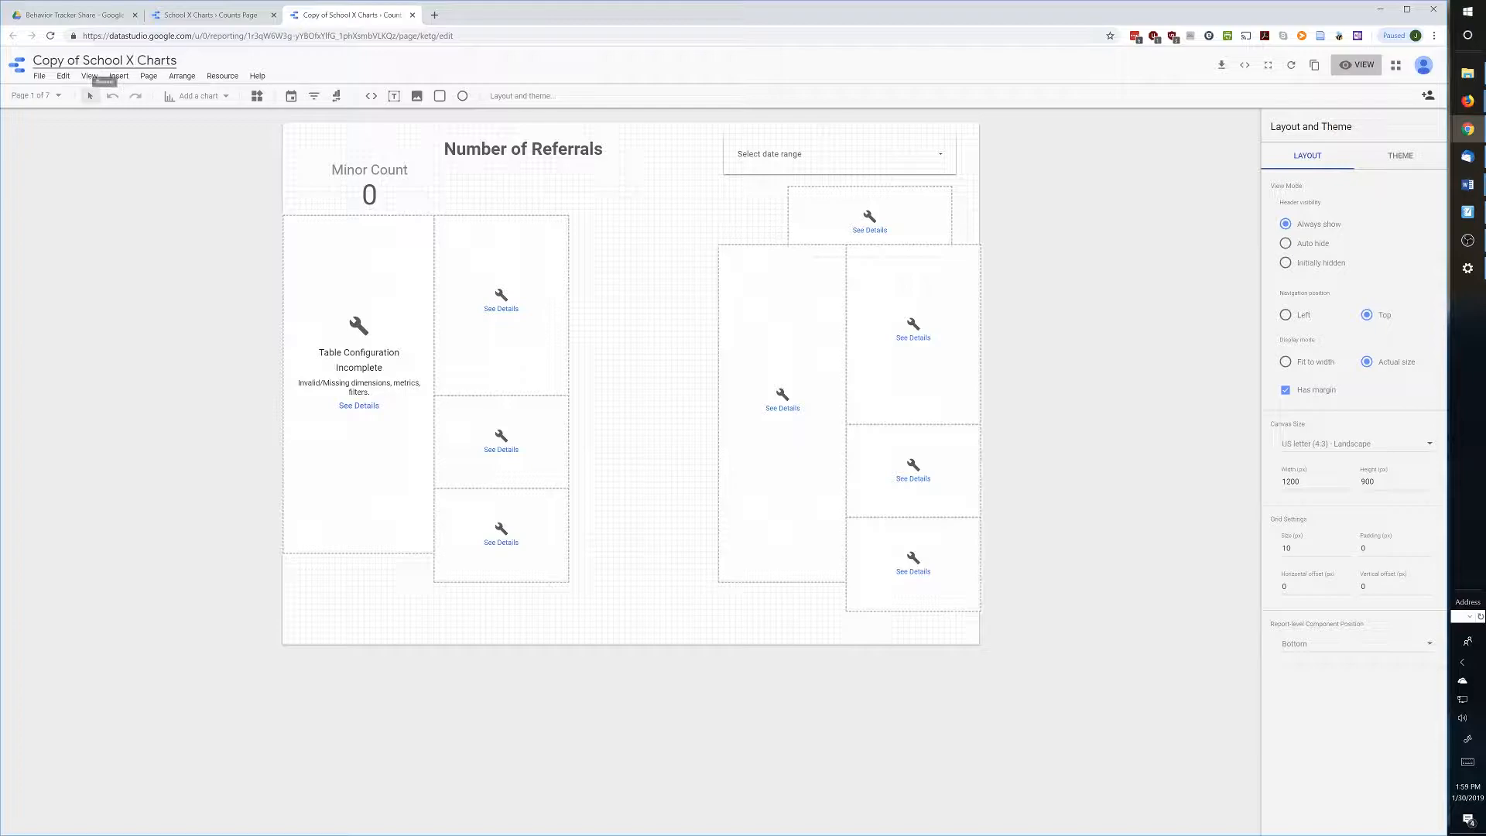
drag(82, 60, 32, 61)
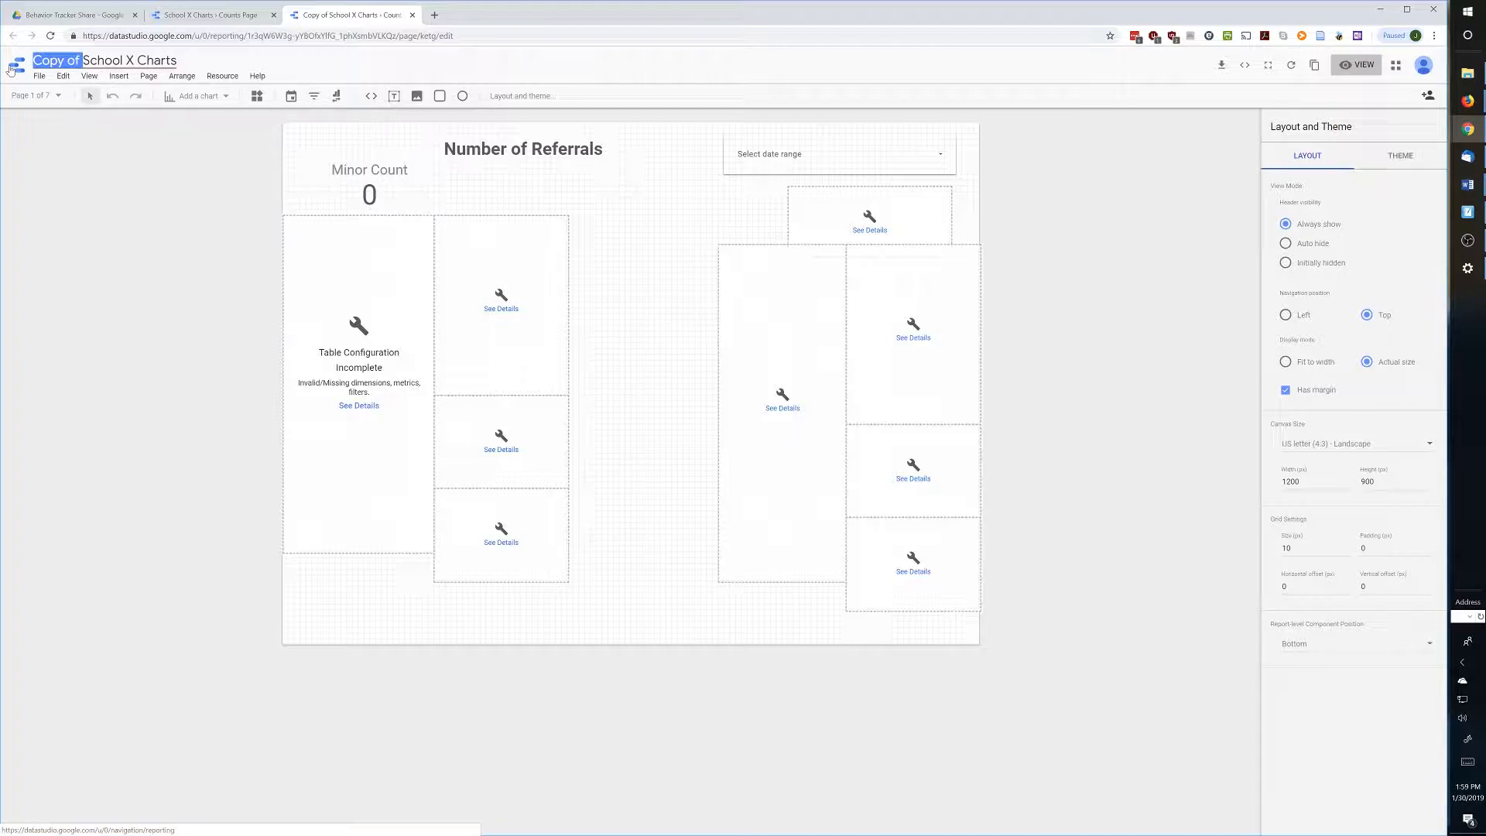
key(BackSpace)
click(86, 66)
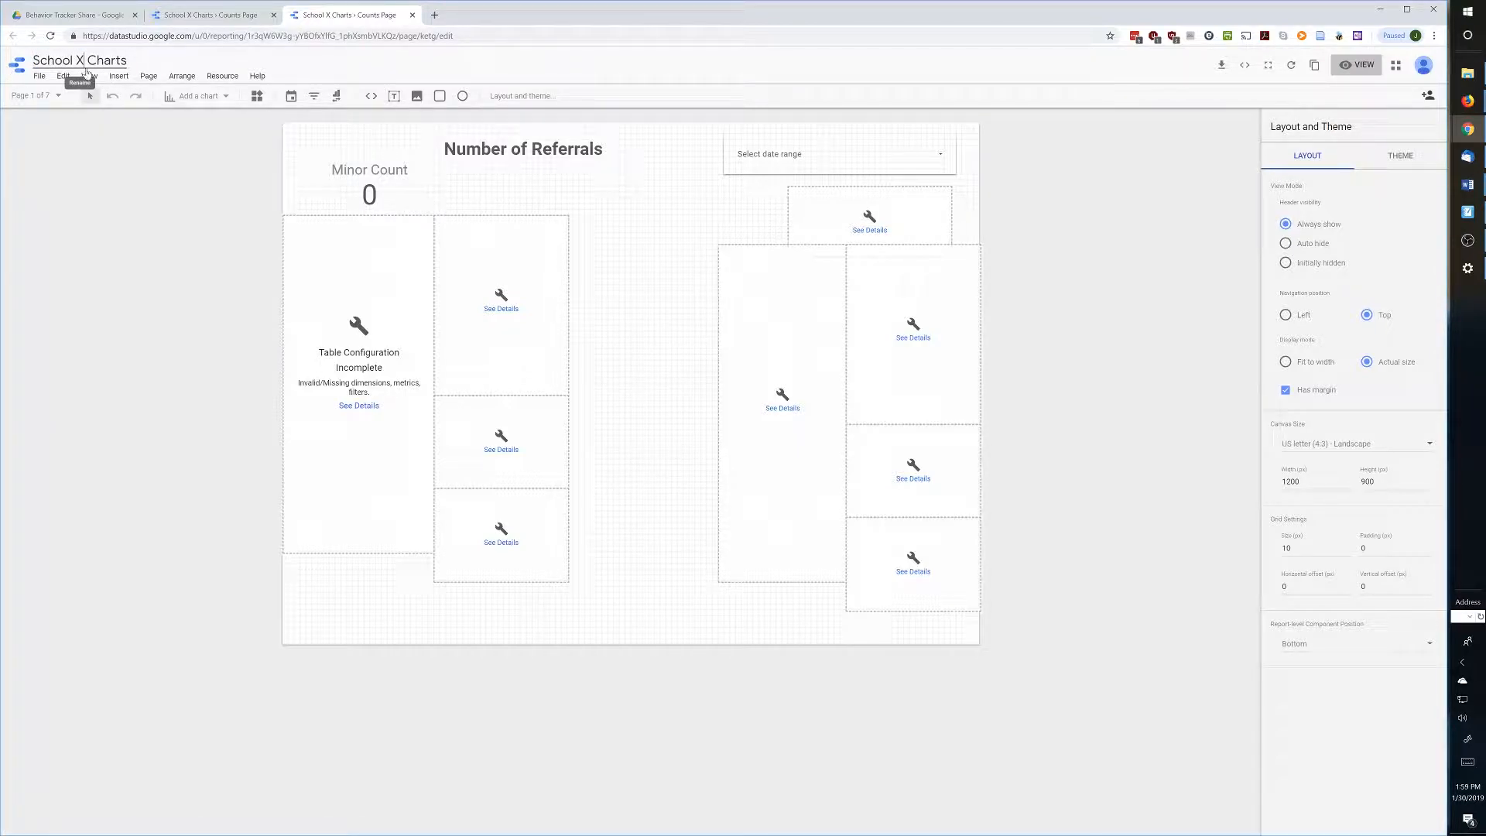
key(BackSpace)
key(BackSpace)
text(Y)
click(170, 235)
- Set the invalid metric of the Location and Weekday tables beneath the Minor Count scorecard to Minor count
click(341, 239)
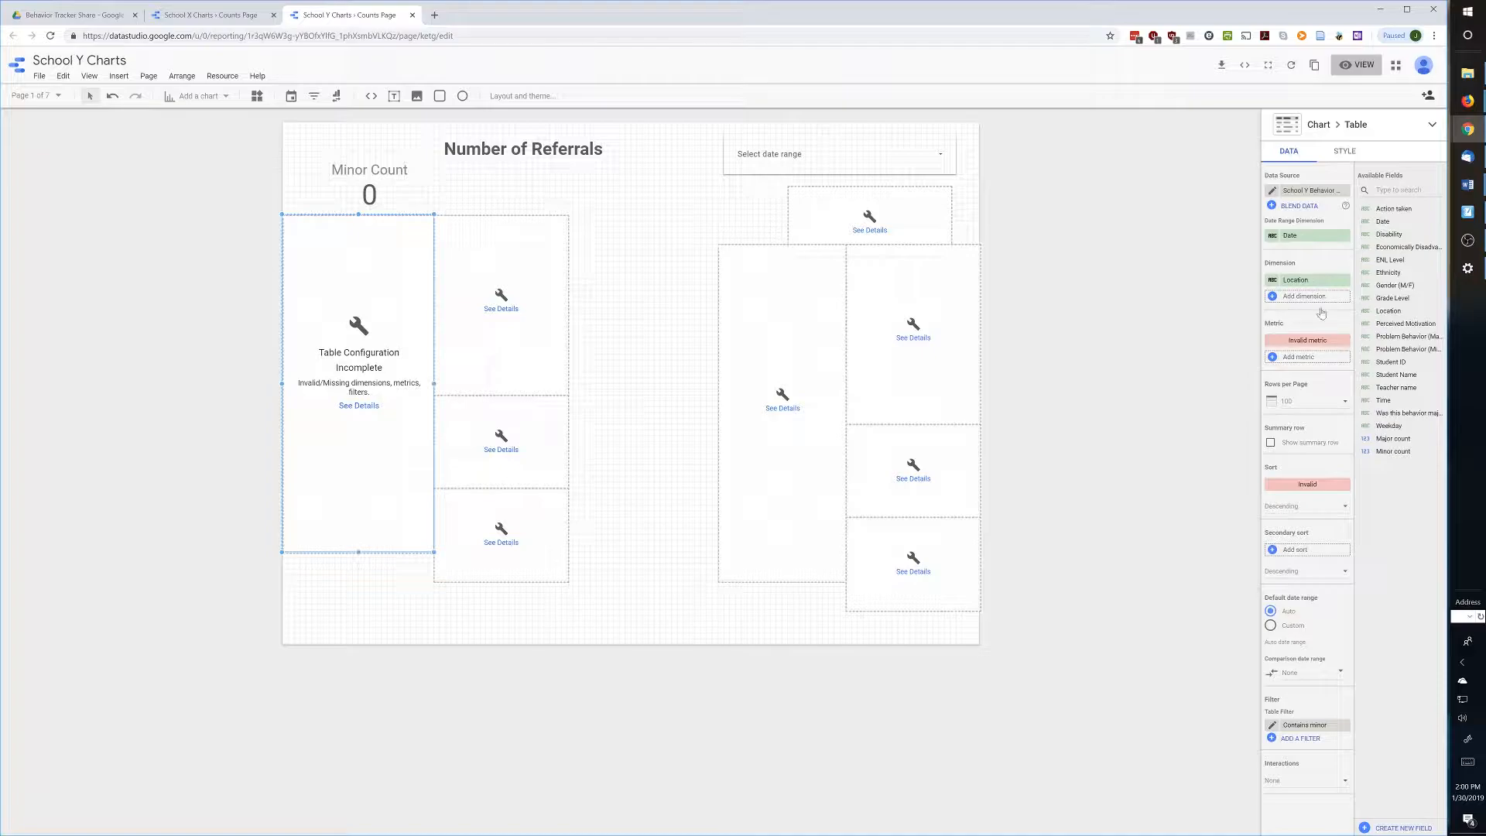
click(1314, 344)
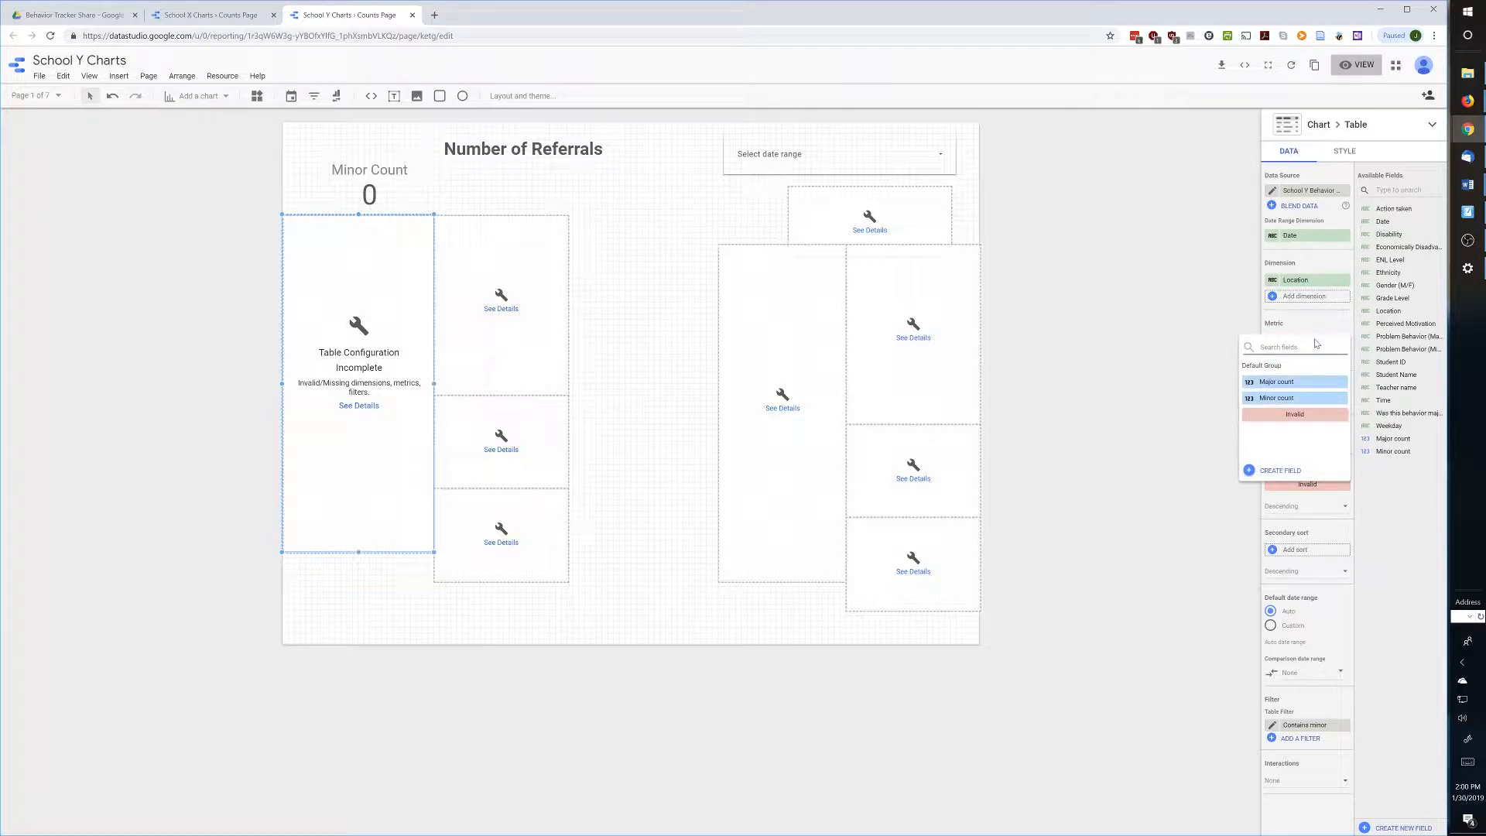
click(1277, 398)
click(500, 232)
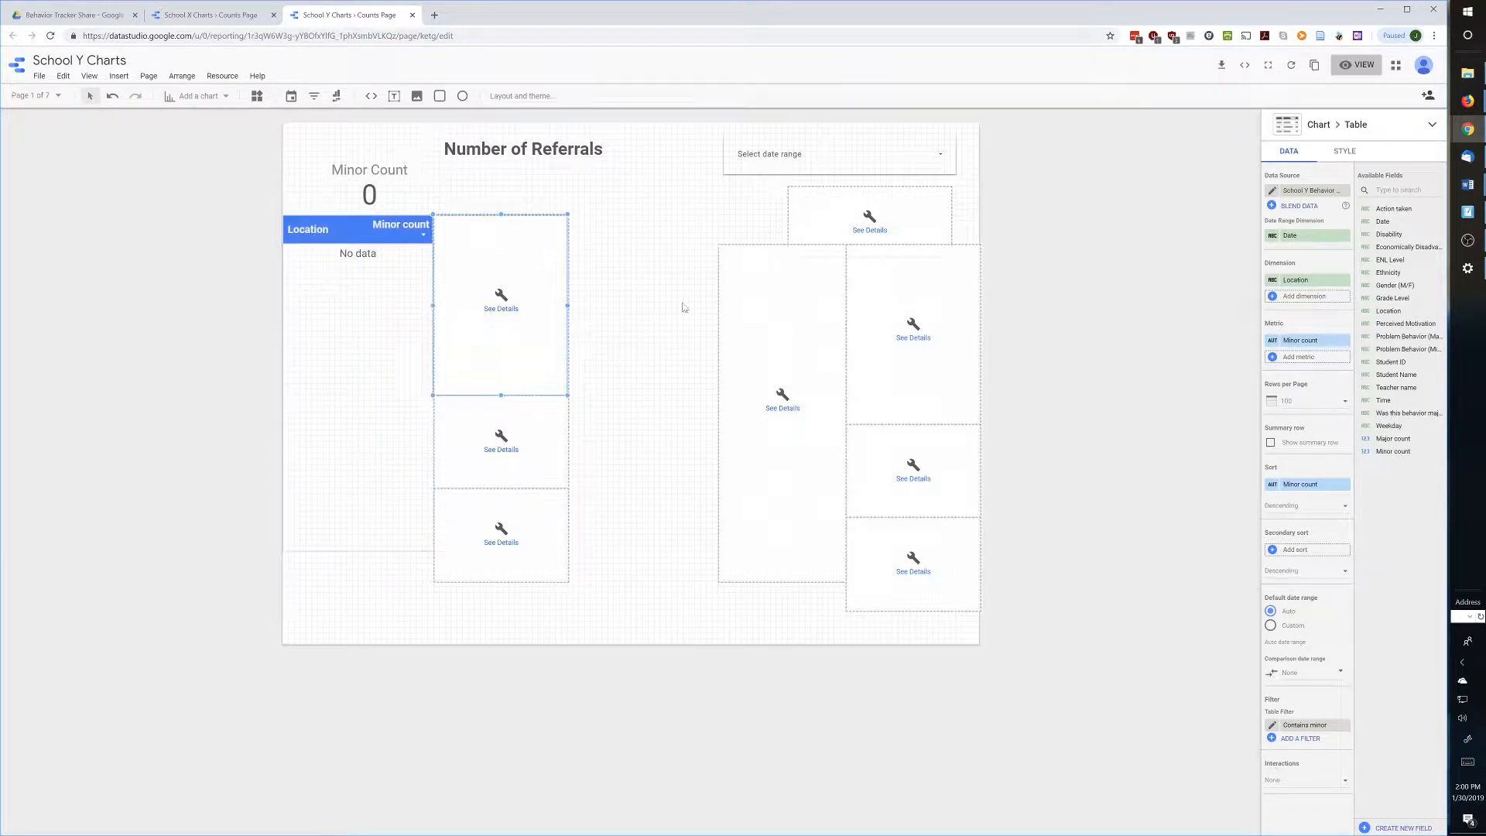
click(1289, 344)
click(1275, 397)
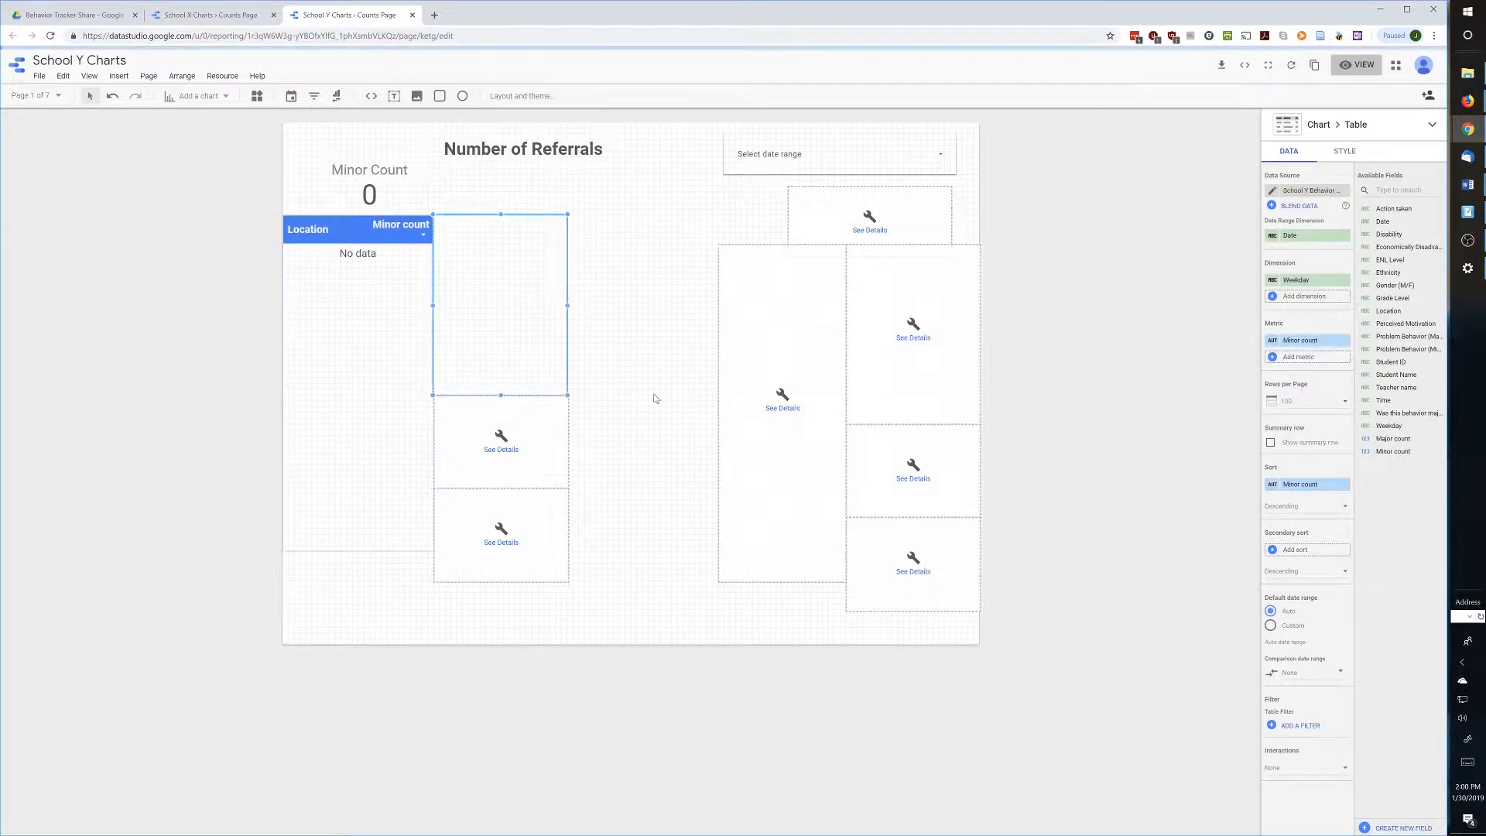
- Set the metric of the Gender and Ethnicity tables below the minor Weekday table to Minor count
click(537, 425)
click(1304, 341)
click(1289, 418)
click(546, 515)
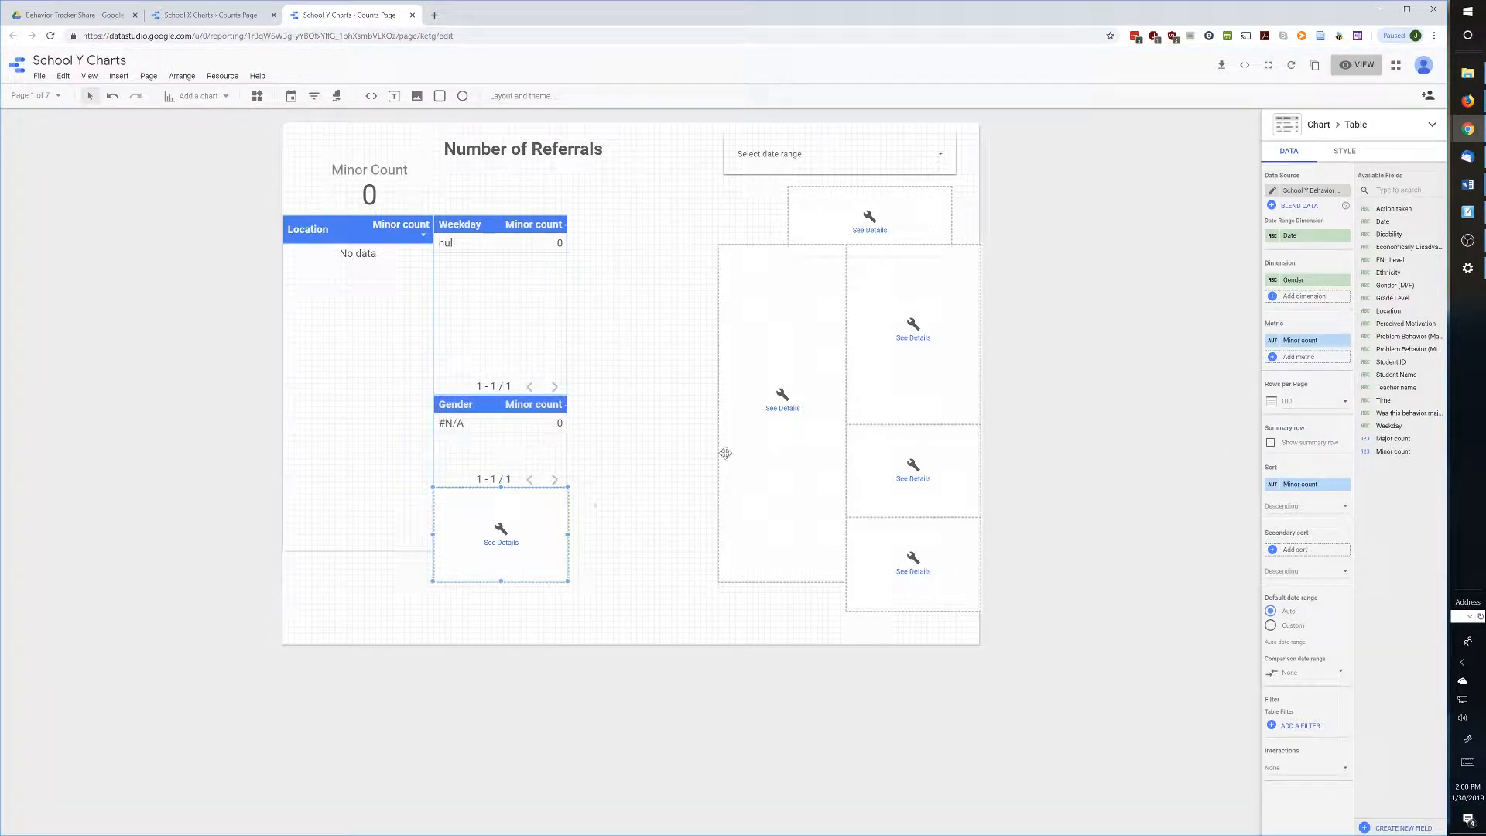
click(1304, 341)
click(1289, 400)
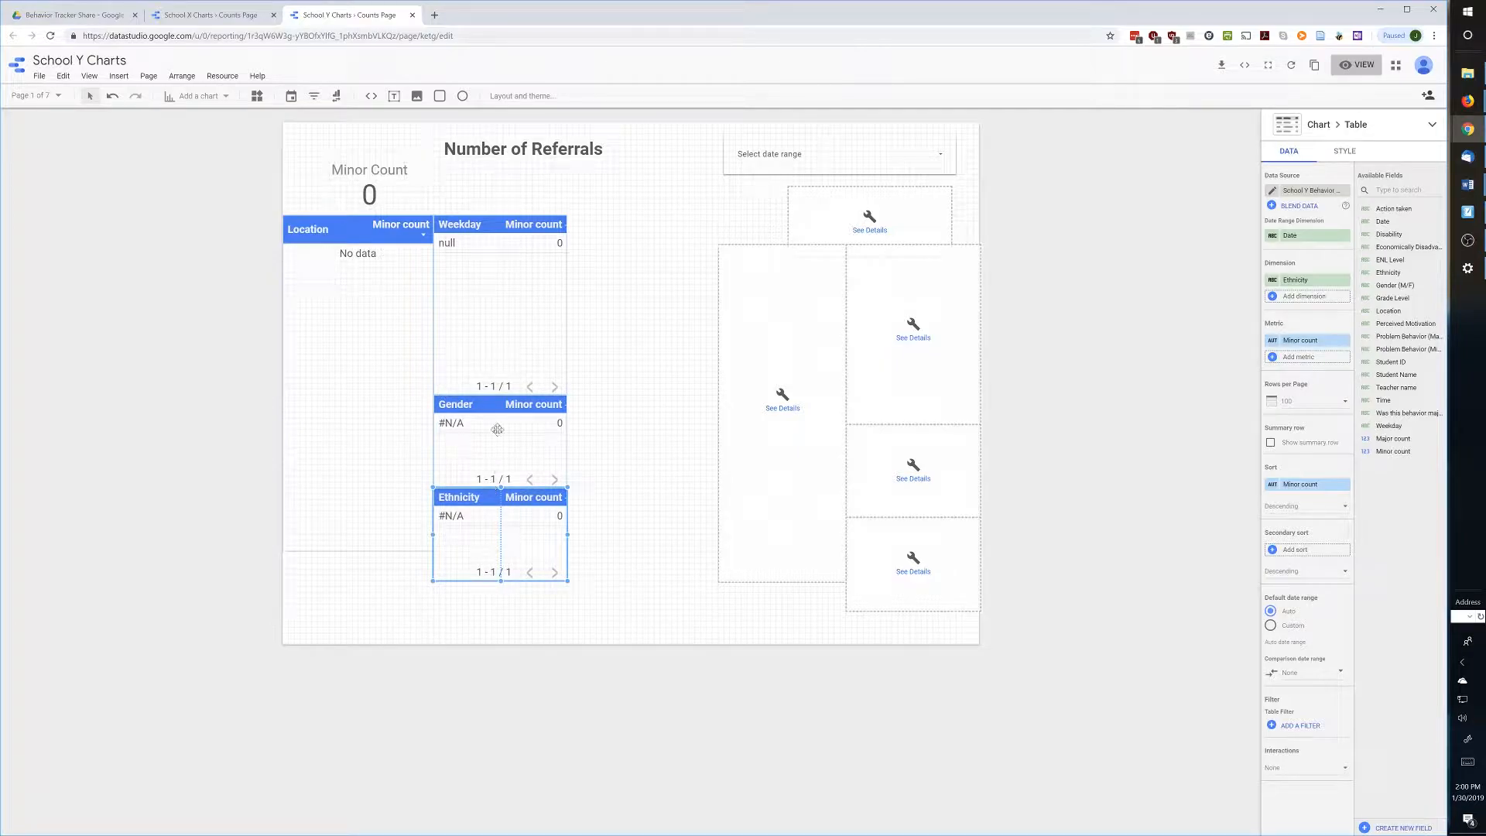
- Look through the fields available as an additional dimension for the minor Weekday table without adding one
click(490, 284)
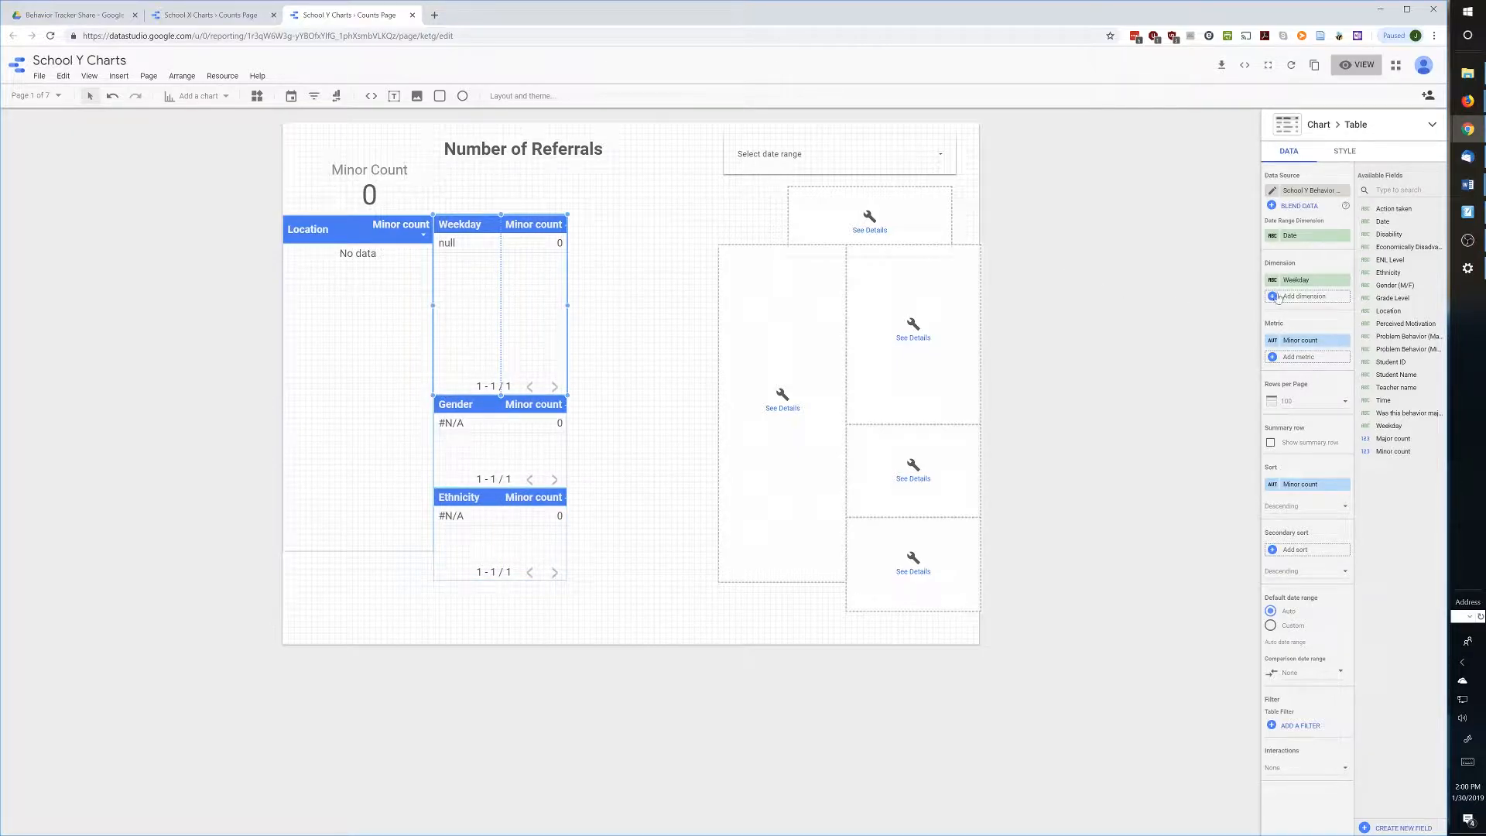
click(1308, 296)
scroll(1302, 360, down, 3)
scroll(1303, 360, up, 5)
mouse_move(1345, 322)
mouse_down()
mouse_move(1347, 371)
mouse_move(1352, 344)
mouse_up()
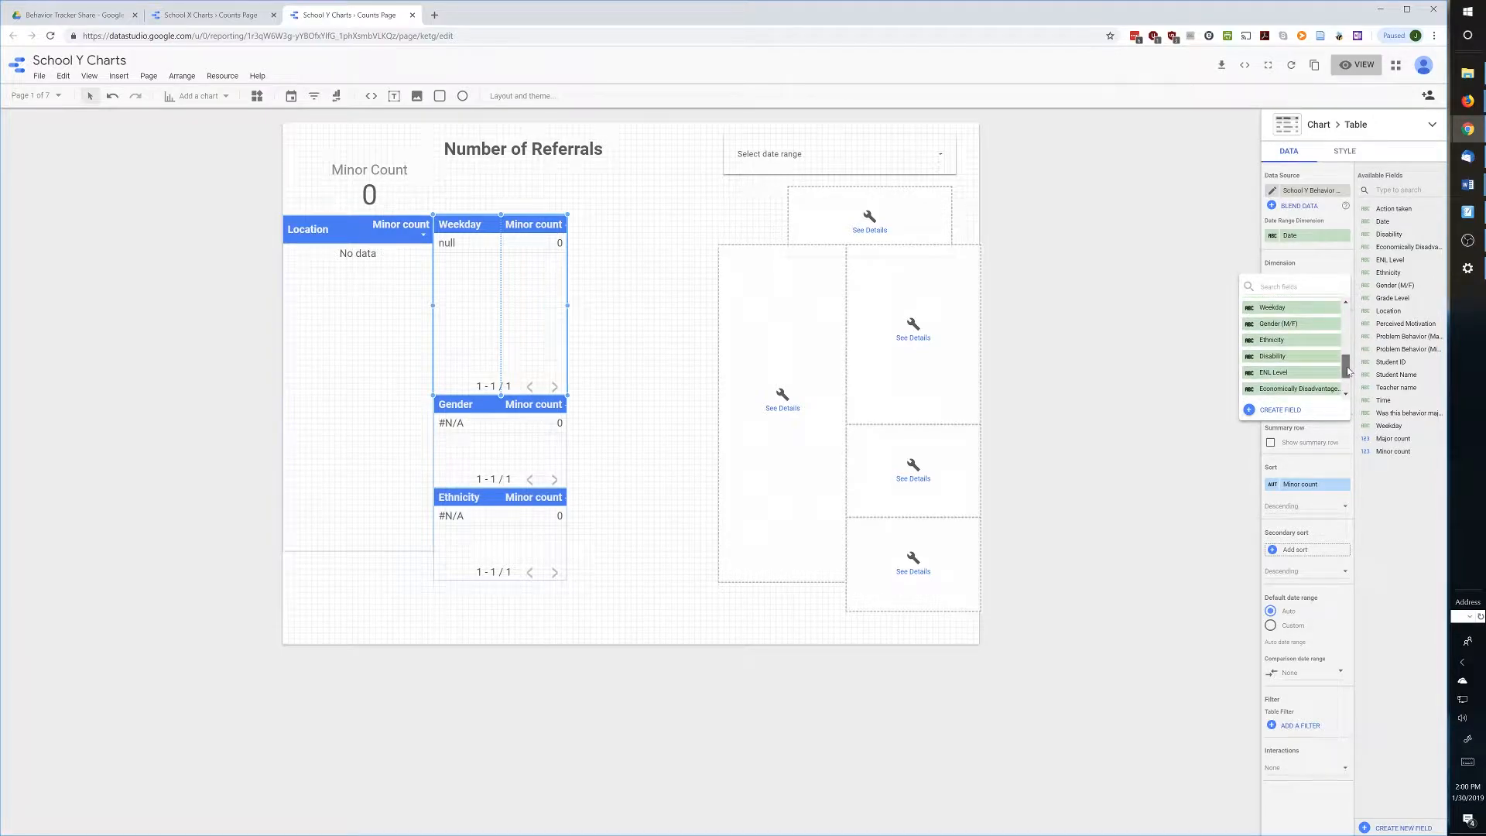
drag(1347, 372, 1347, 322)
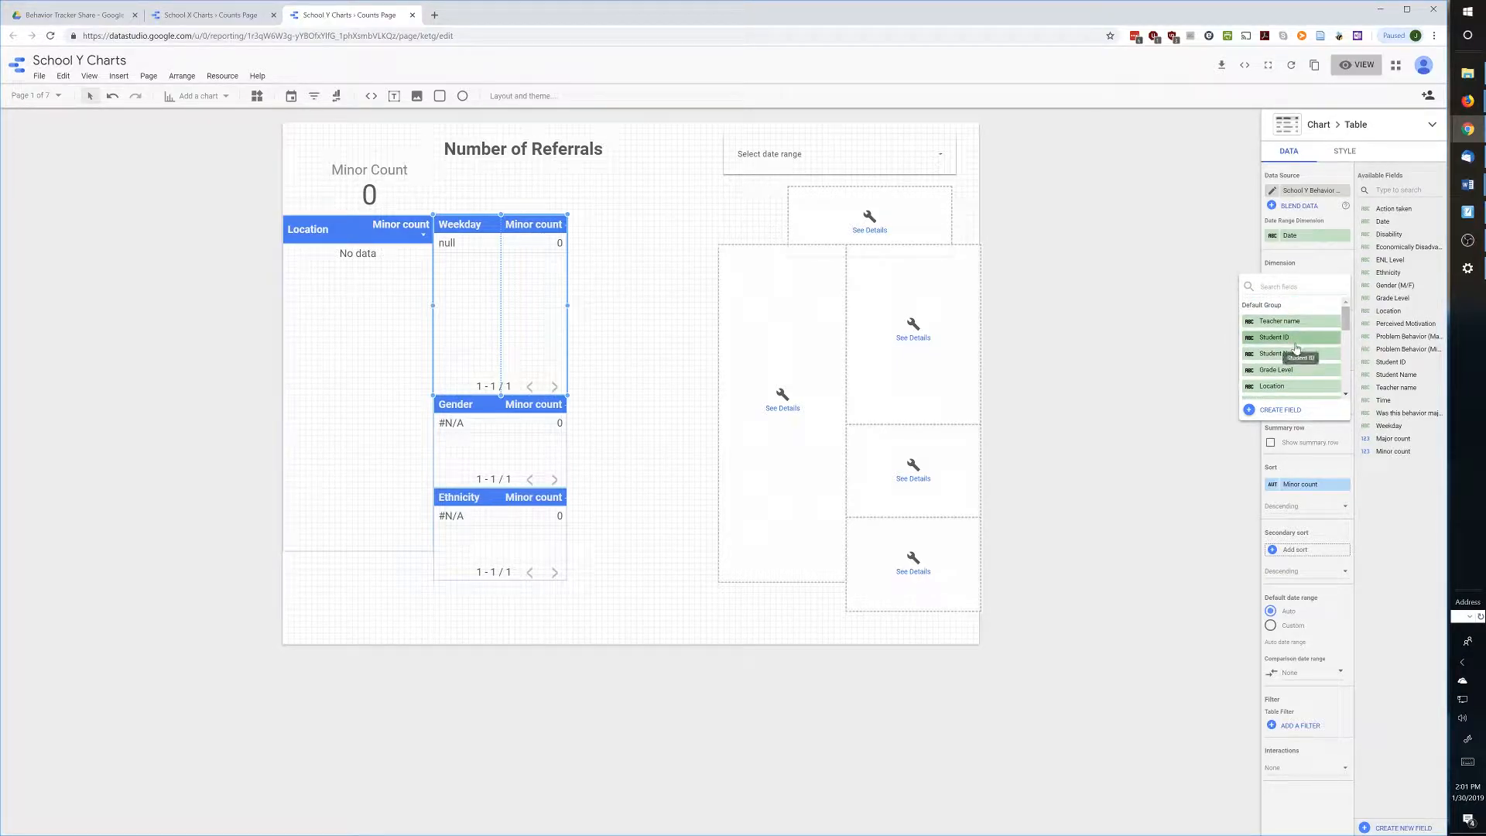
click(1023, 250)
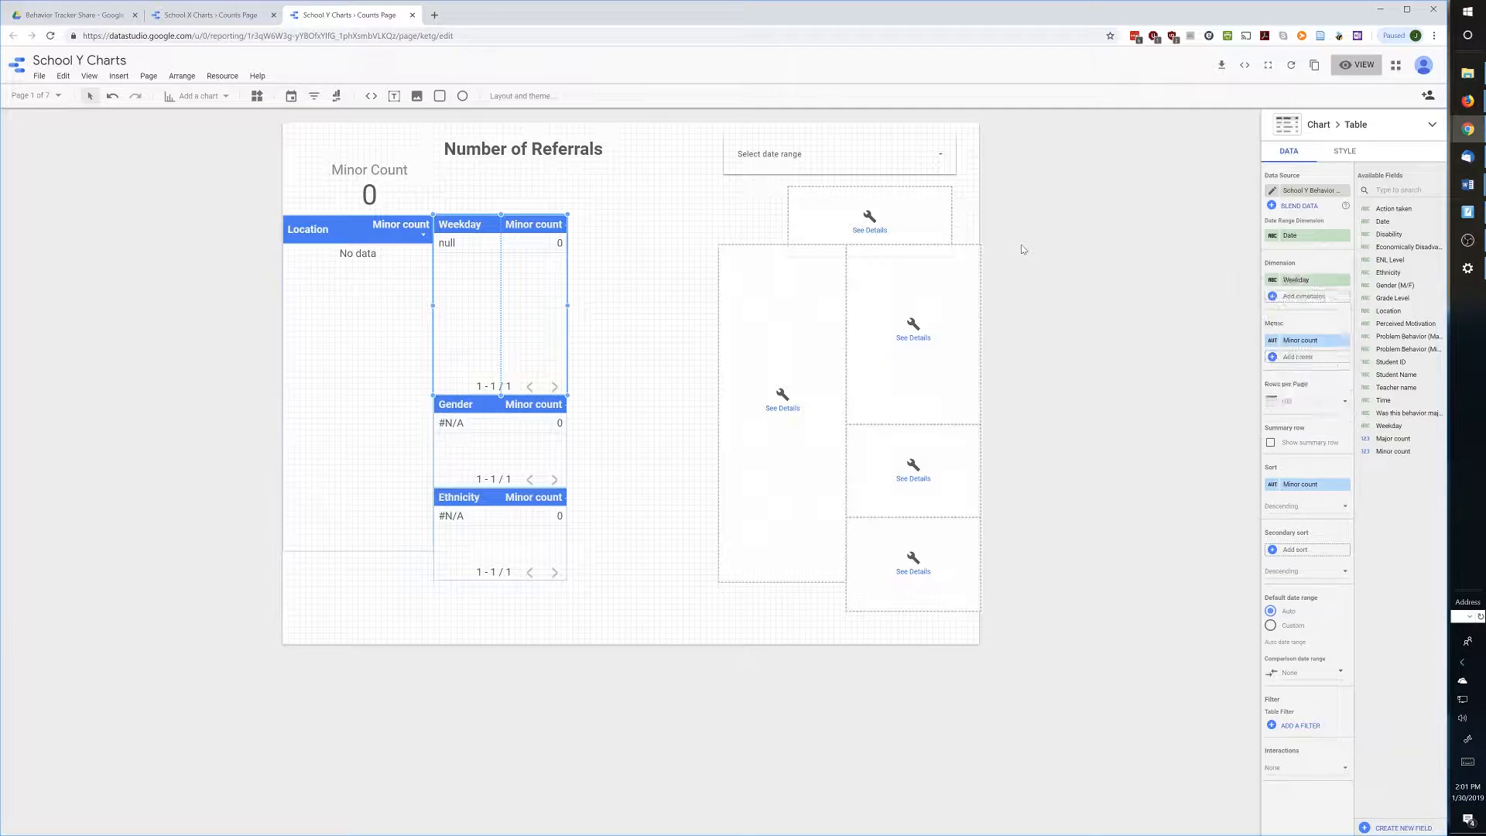
- Set the metric to Major count for the Location and Weekday tables beneath the date range control and the scorecard above them
click(754, 275)
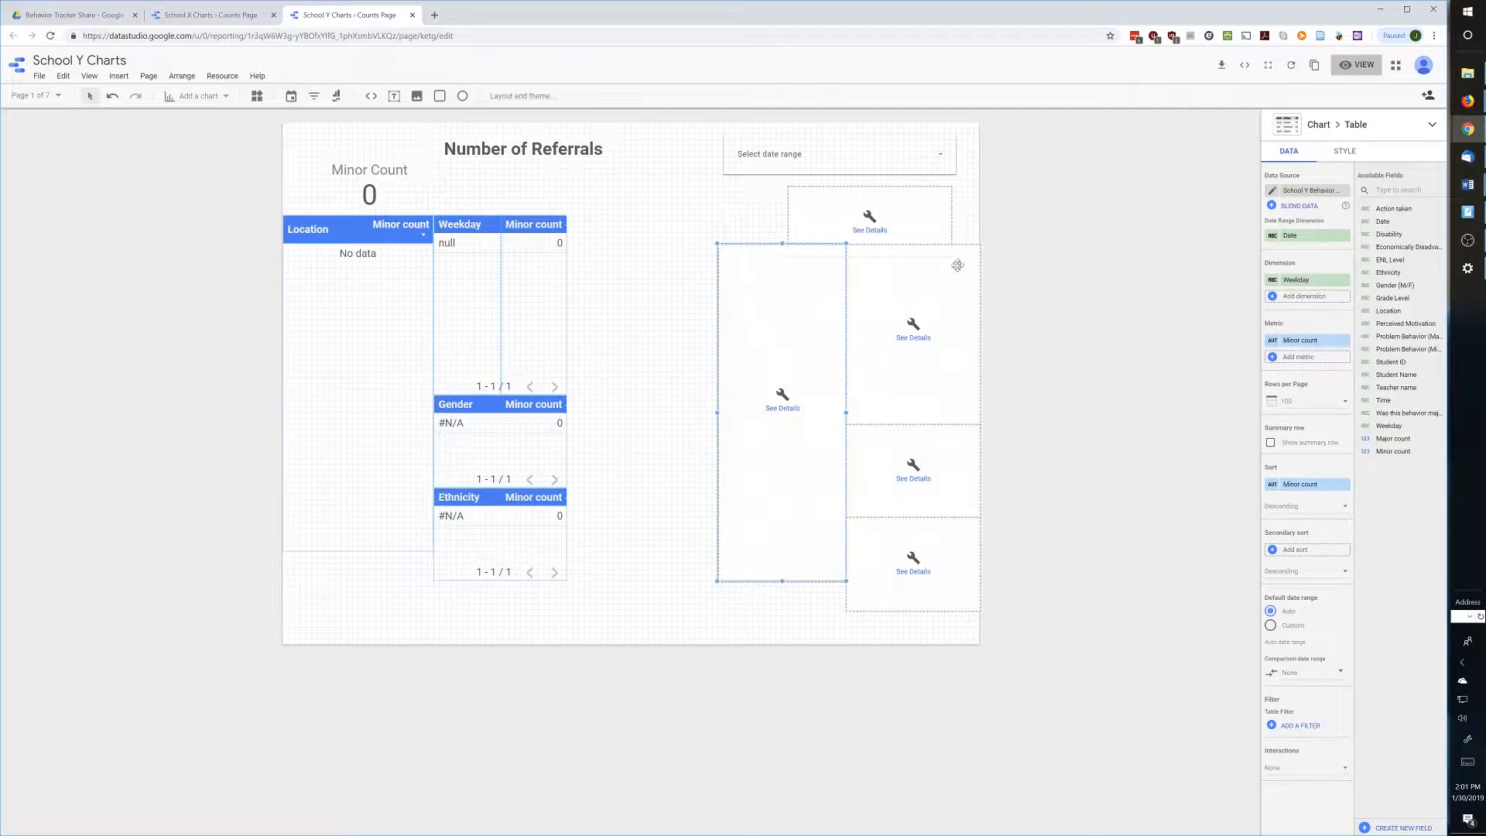
click(1307, 341)
click(958, 322)
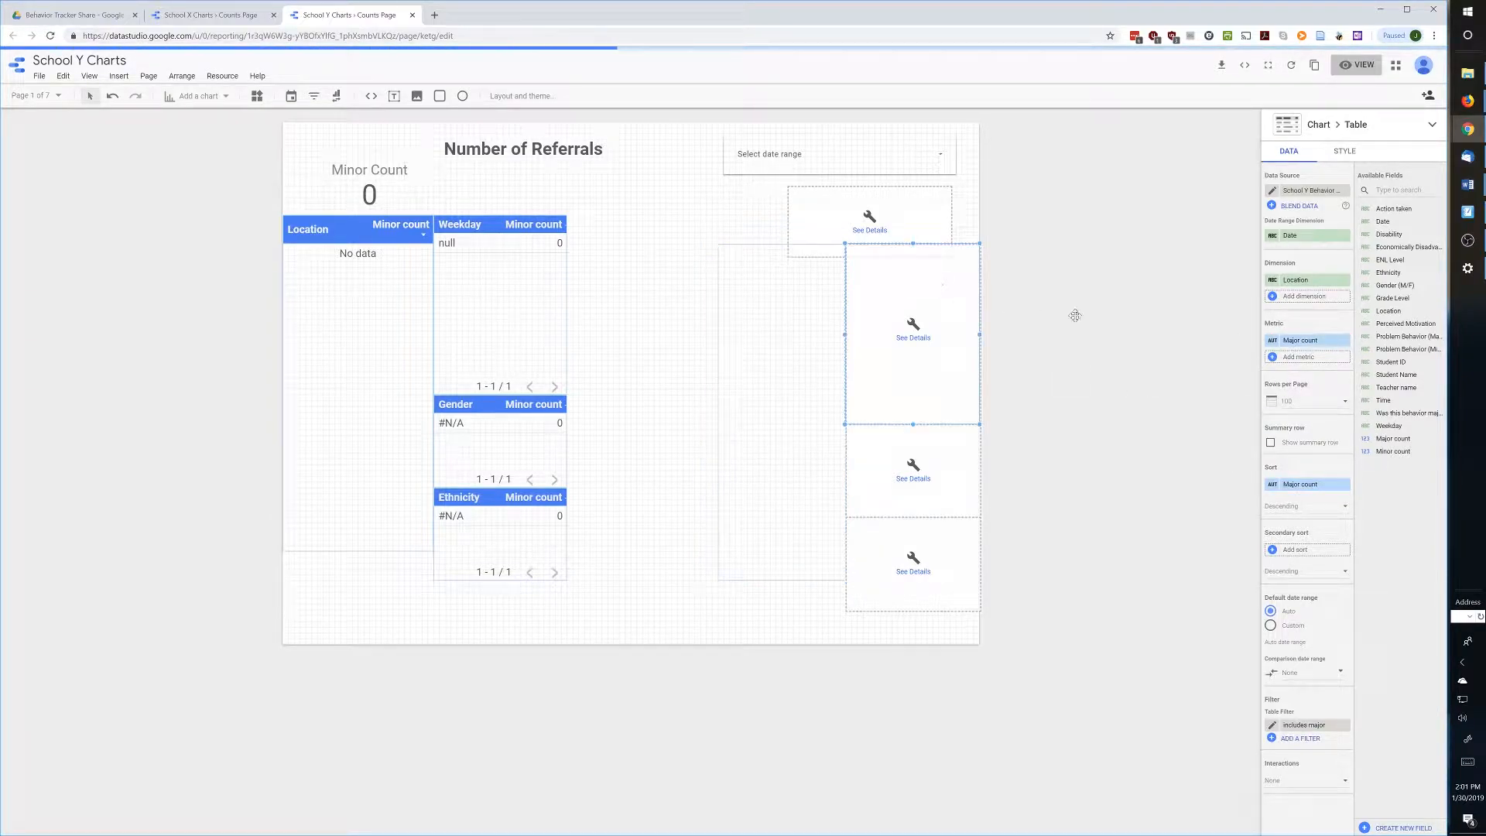
click(1303, 343)
click(1306, 385)
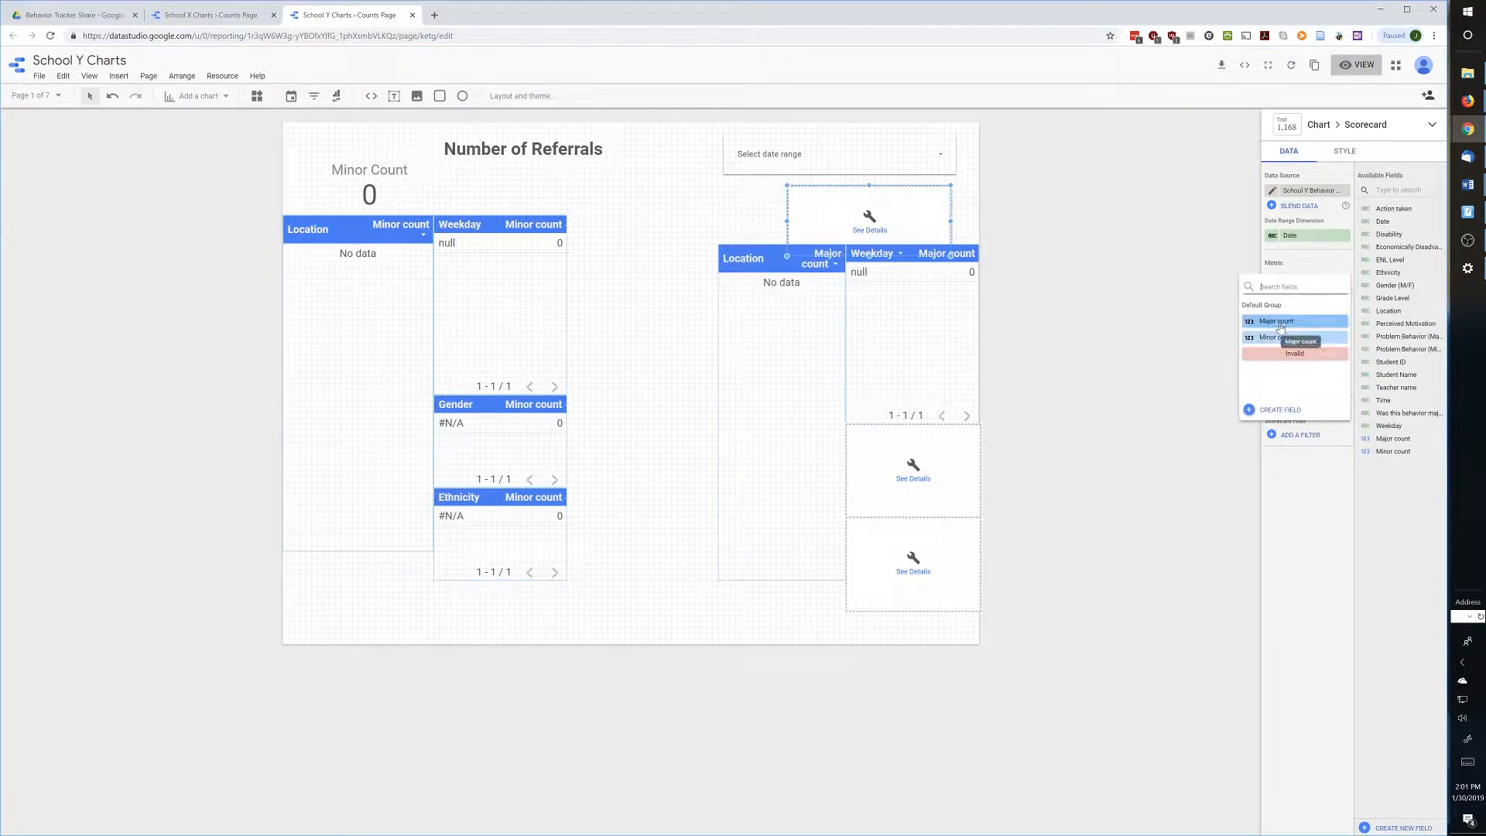
- Set the metric of the Gender and Ethnicity tables below the major Weekday table to Major count
click(968, 442)
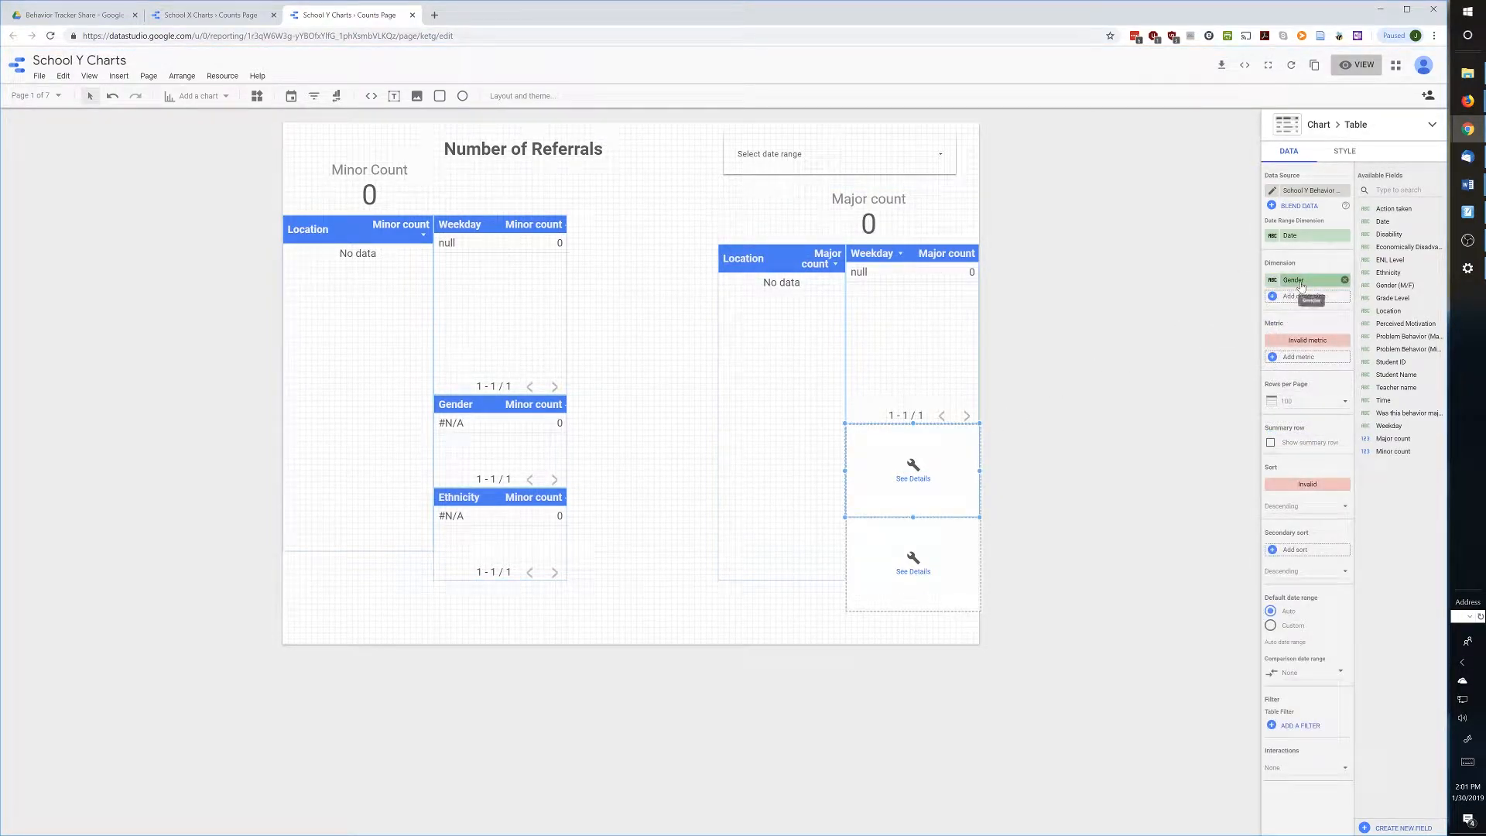
click(1305, 339)
click(1301, 395)
click(956, 531)
click(1304, 341)
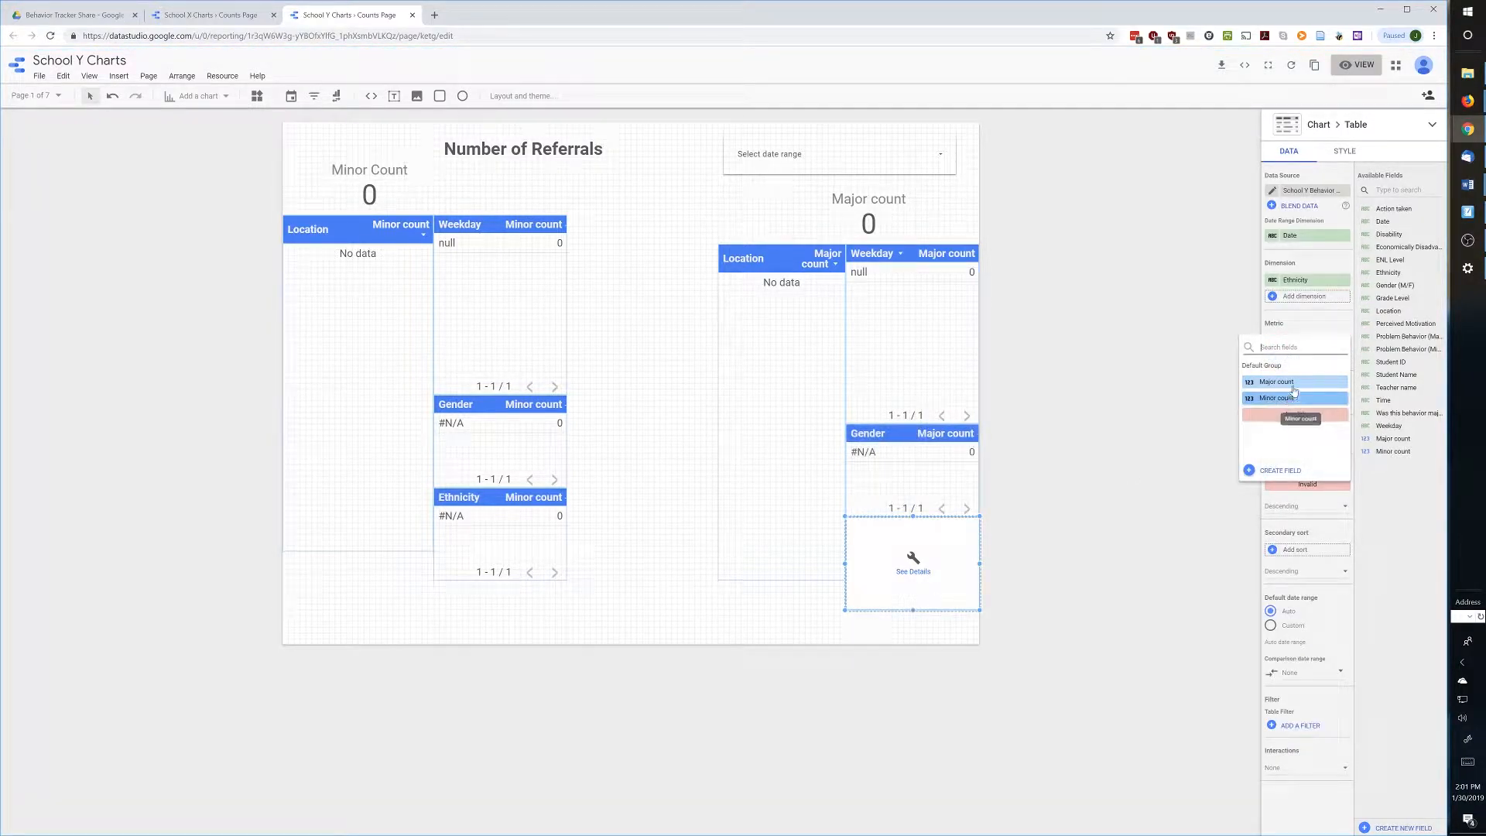
click(1296, 382)
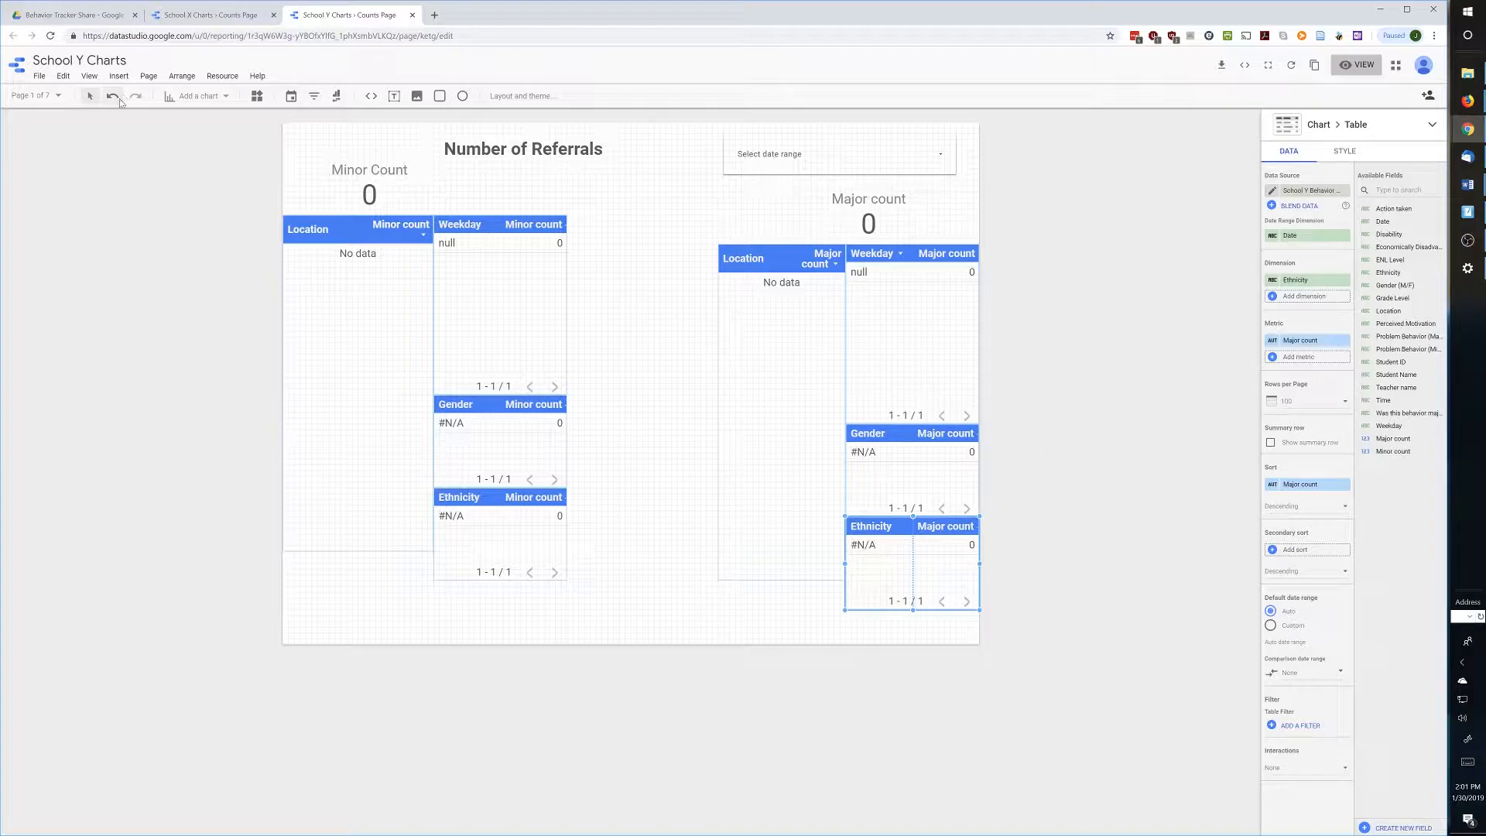
- Open the Minors Pivot Table page and set the pivot table's metric to Minor count
click(54, 96)
click(47, 172)
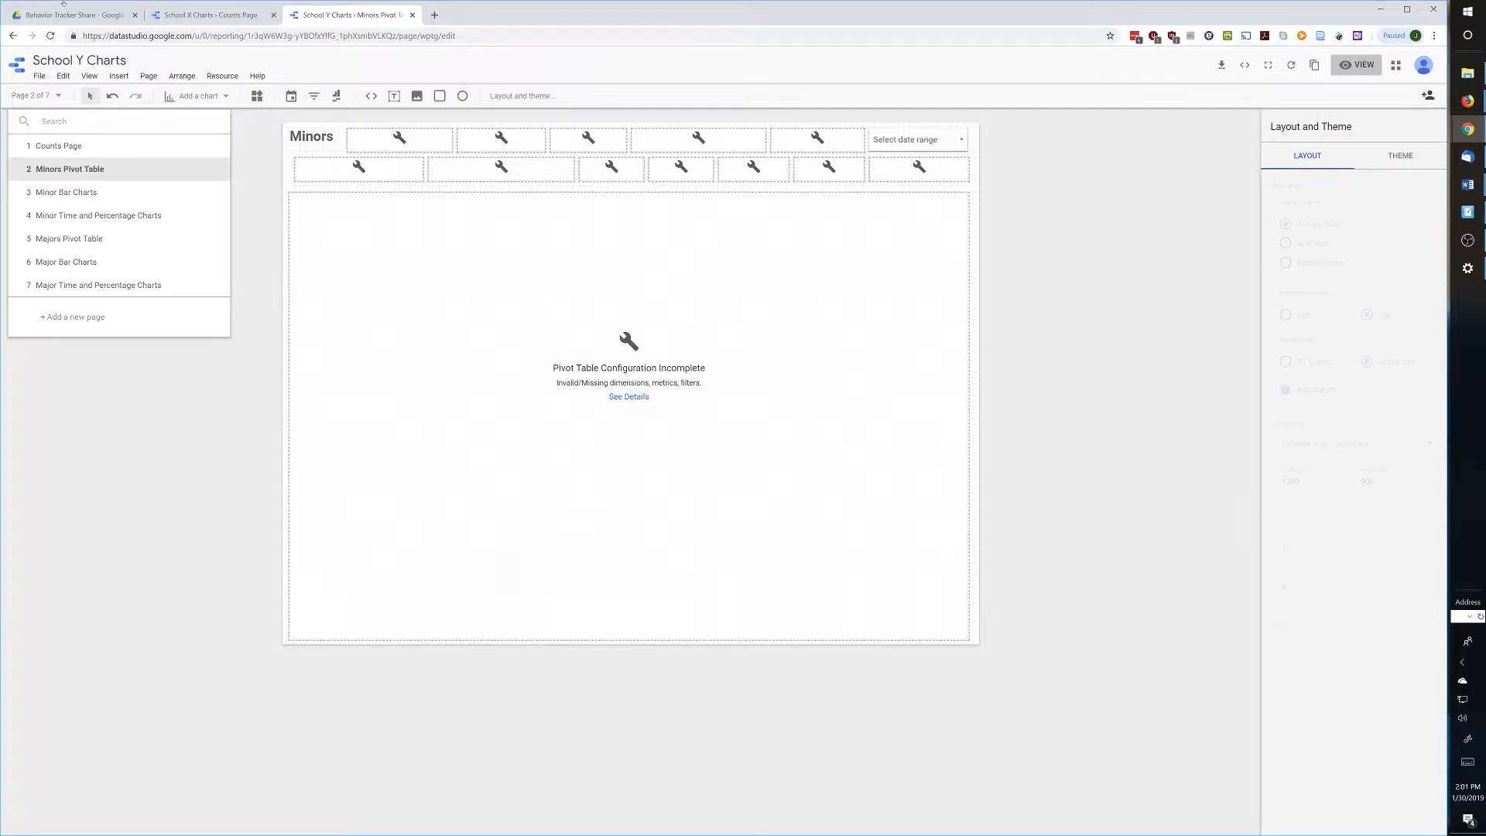
click(464, 218)
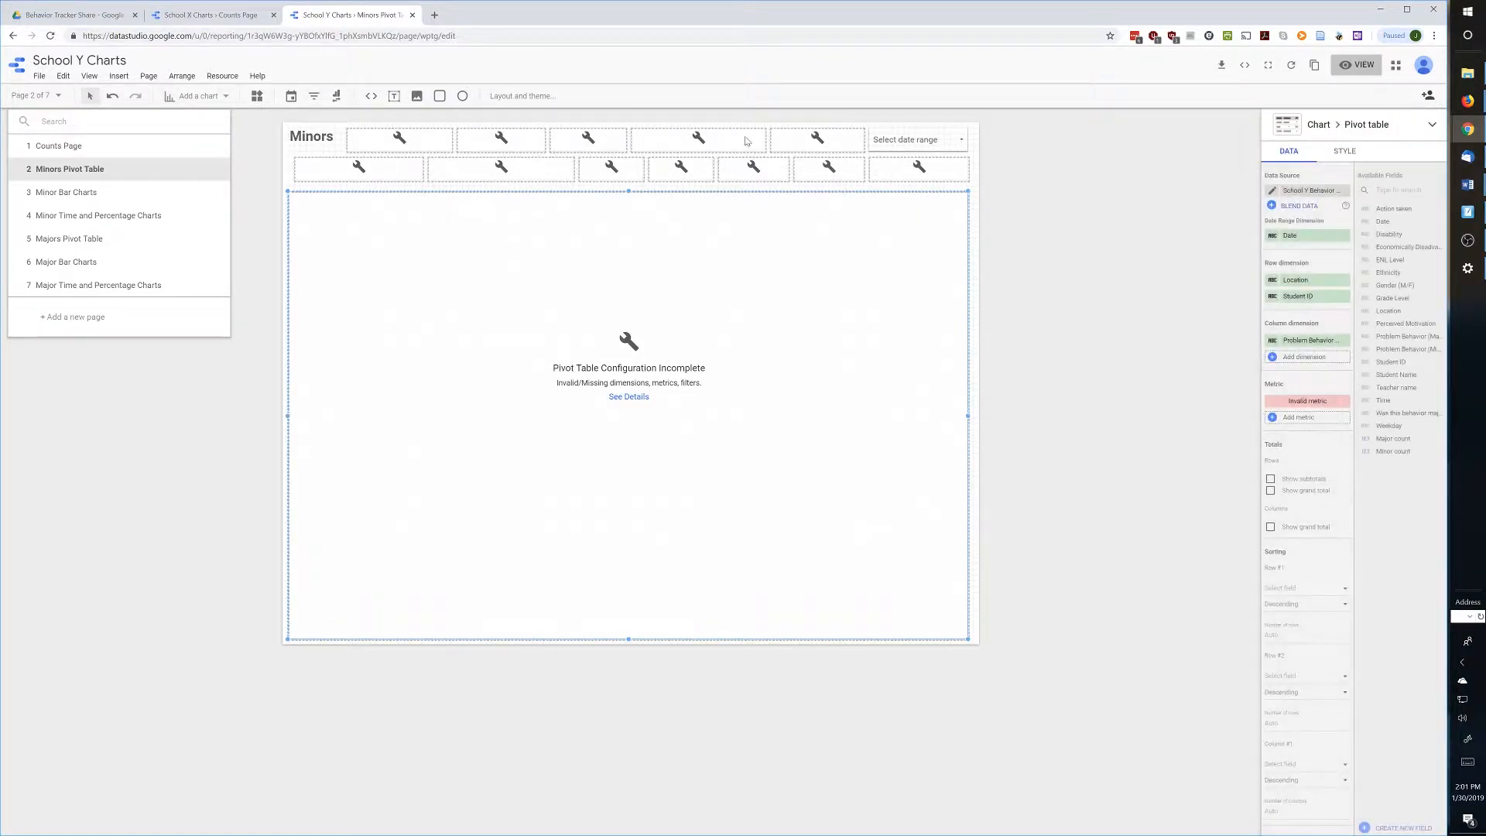
click(1330, 407)
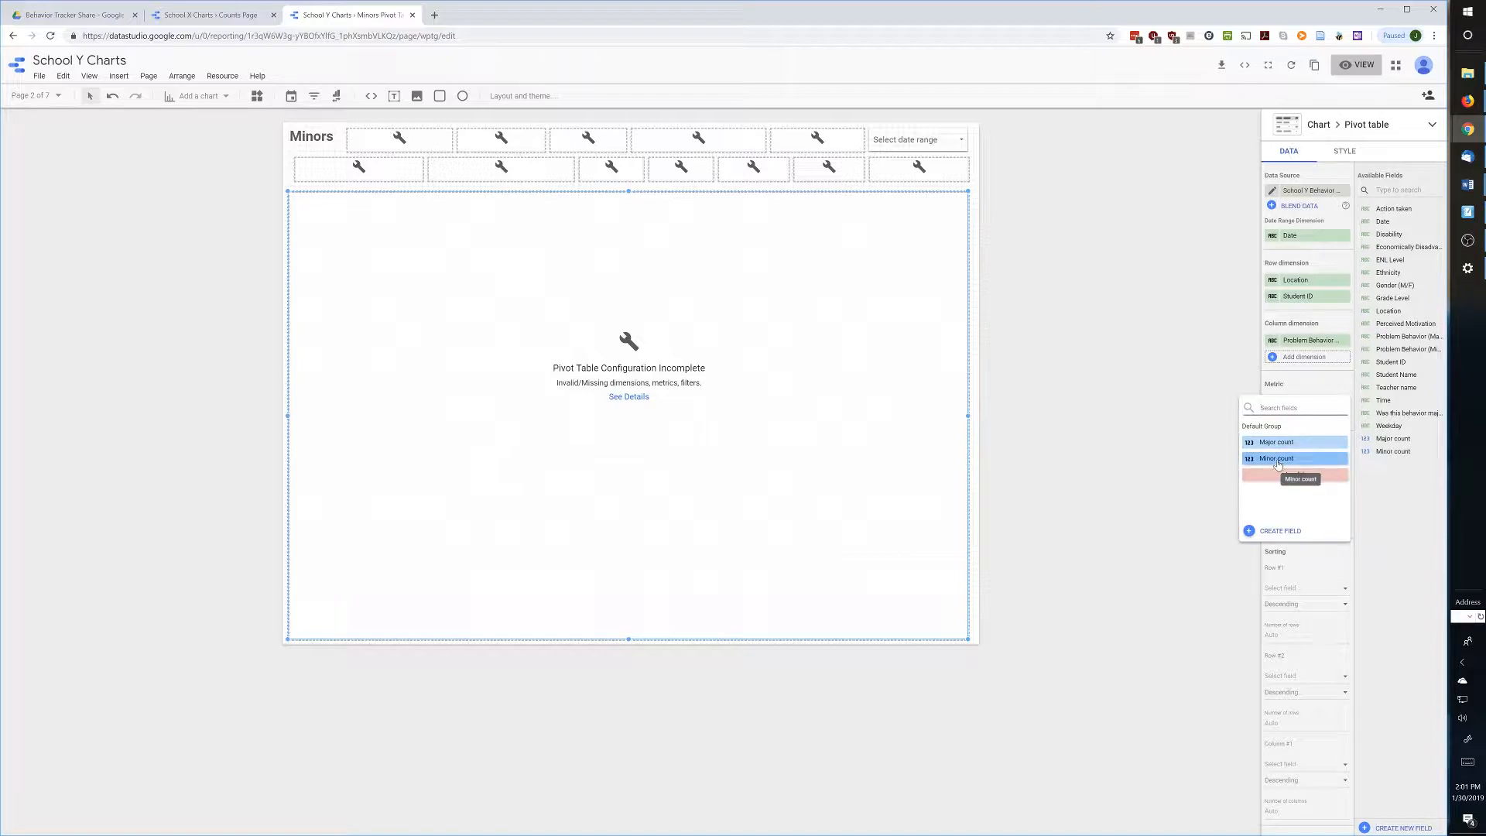
click(1275, 463)
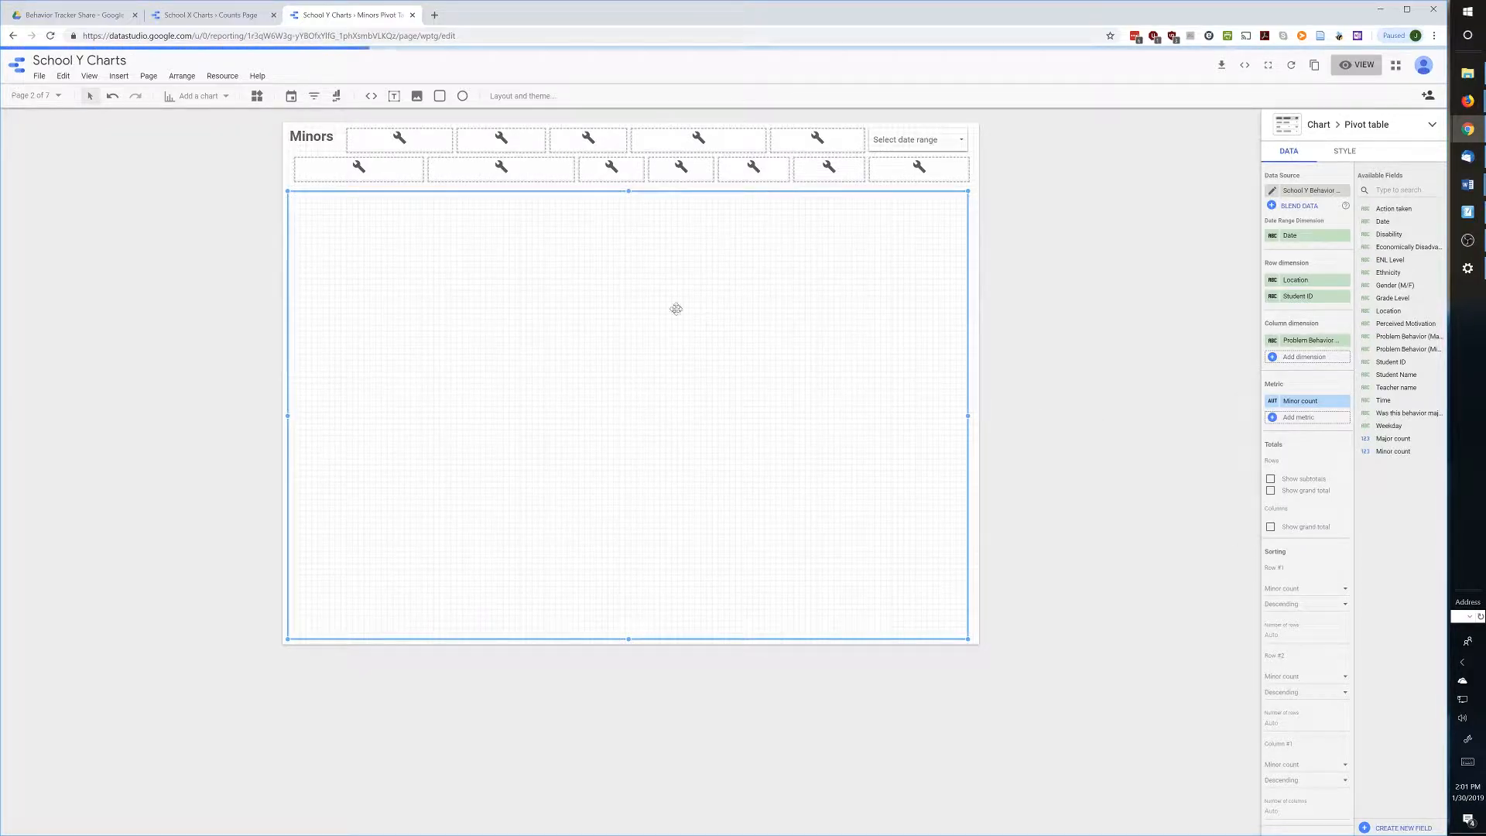
- Set the metric of the Problem Behavior (Minor) and Economically Disadvantaged? filter controls to Minor count
click(373, 167)
click(1304, 290)
click(1282, 350)
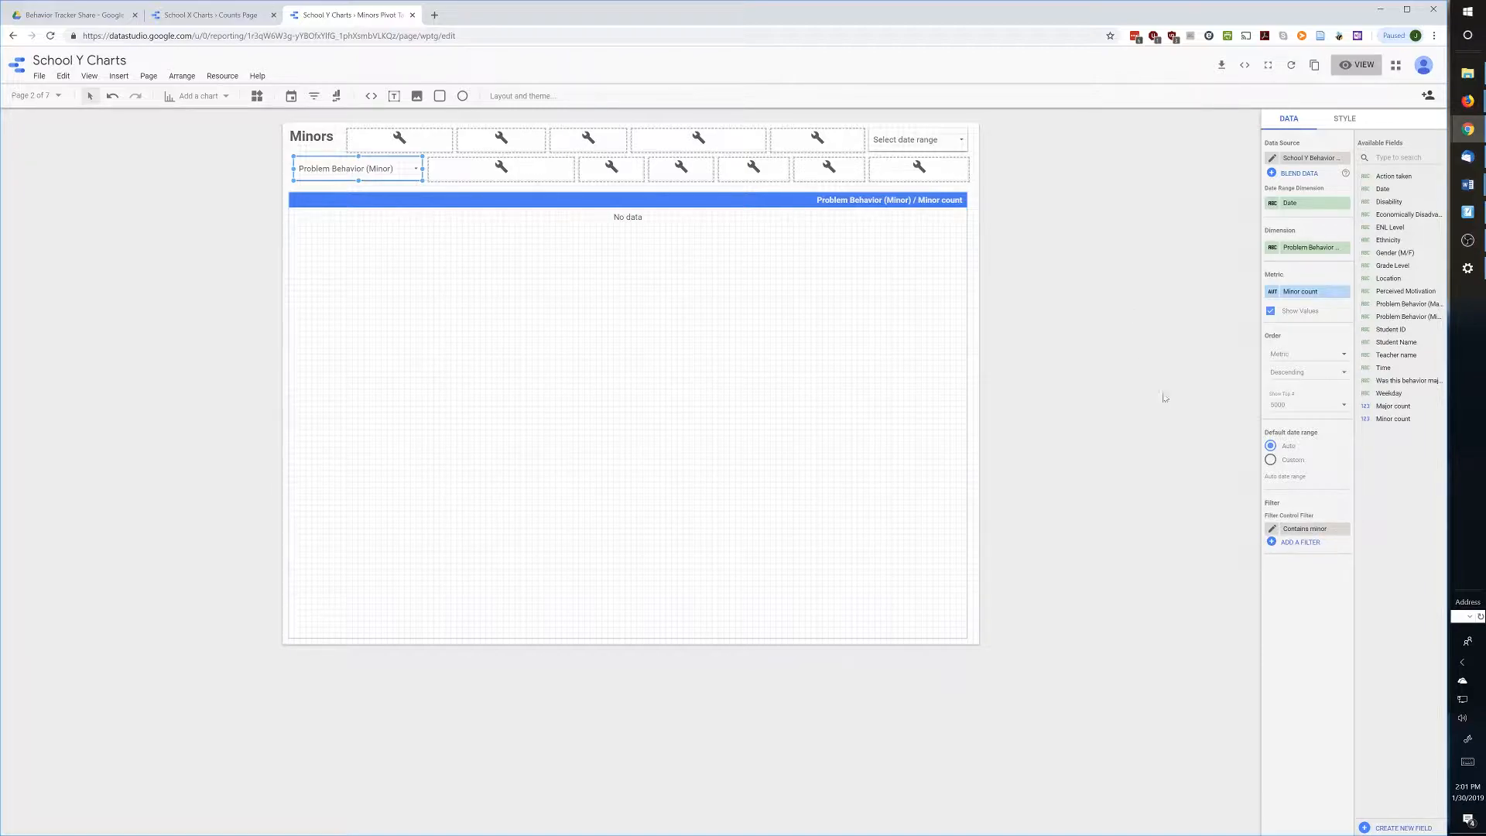
click(434, 168)
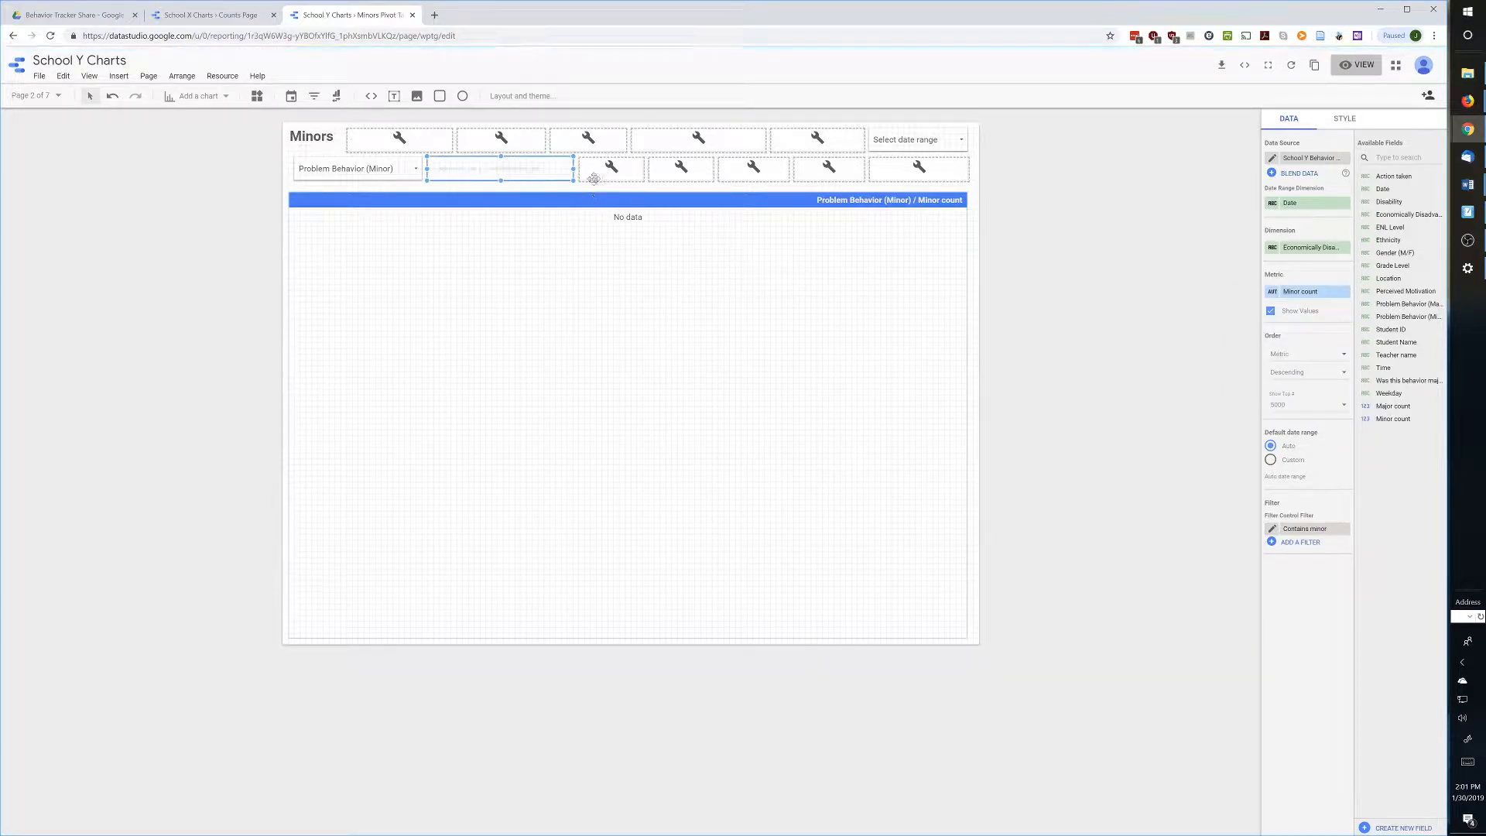
click(1306, 529)
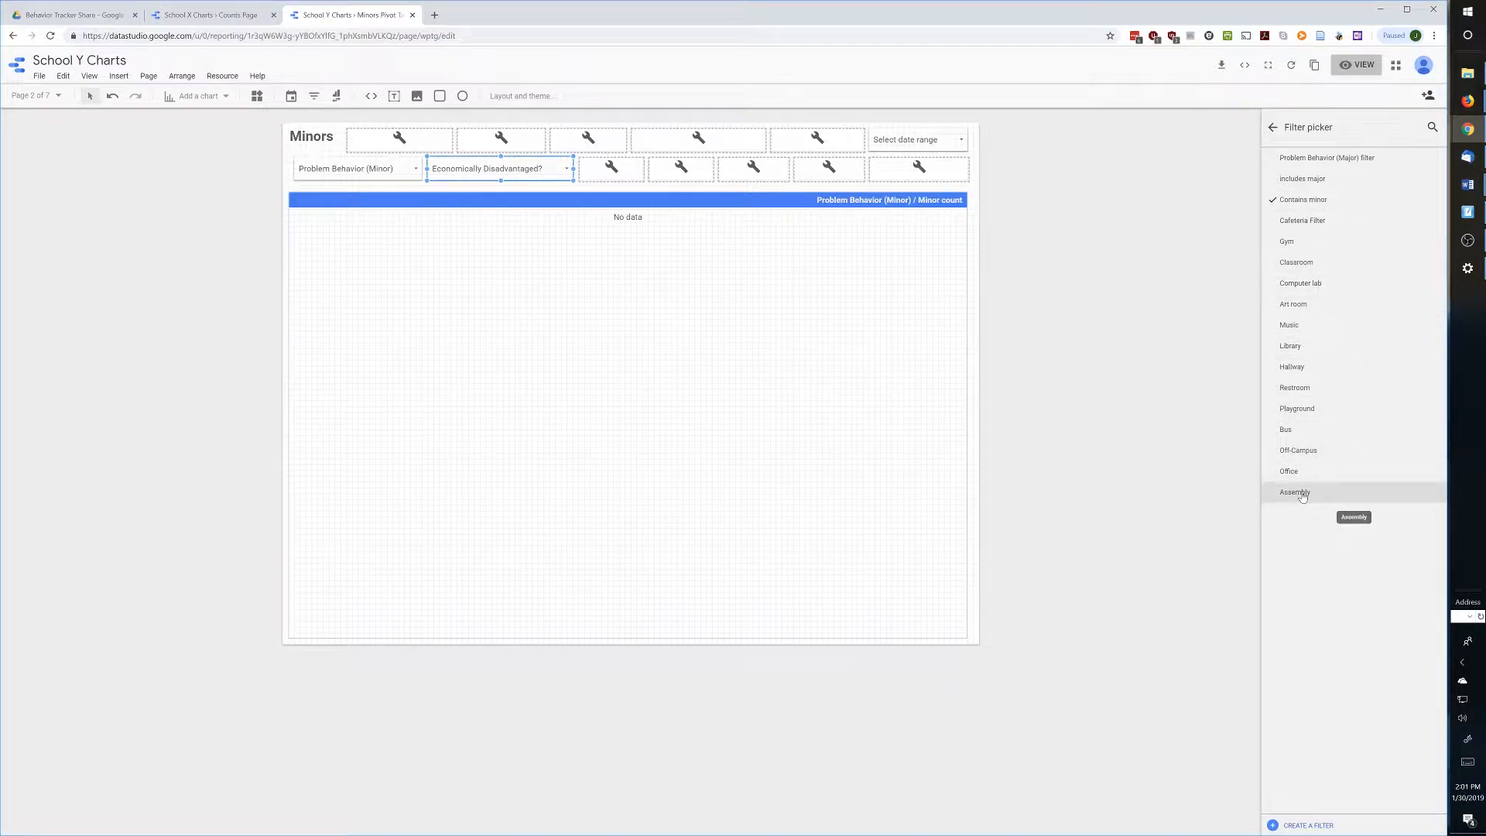
click(1137, 417)
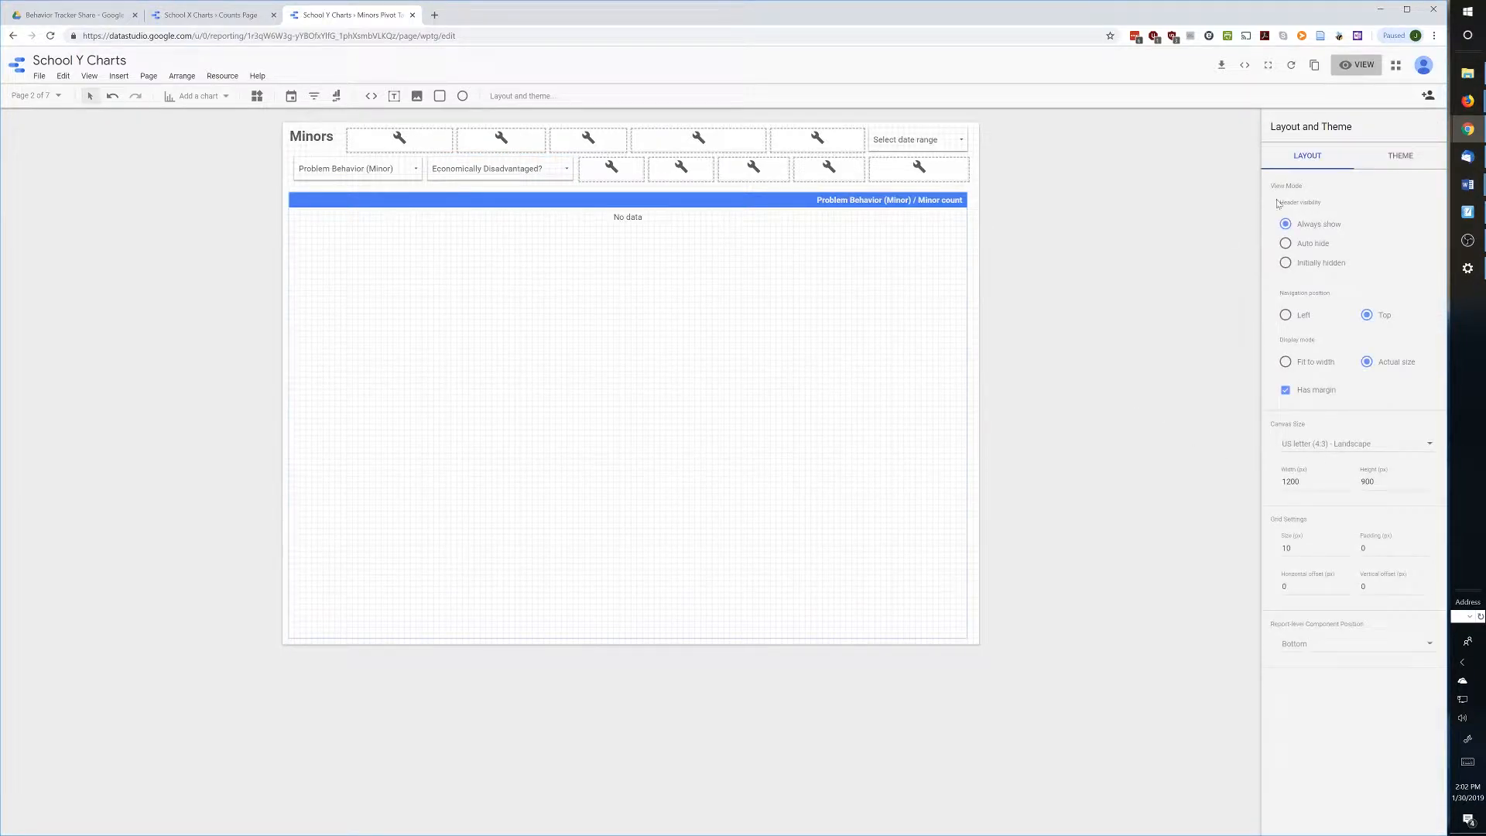
- Set the metric of the Grade Level, Location and Time filter controls on the Minors Pivot Table page to Minor count
click(375, 142)
click(1286, 294)
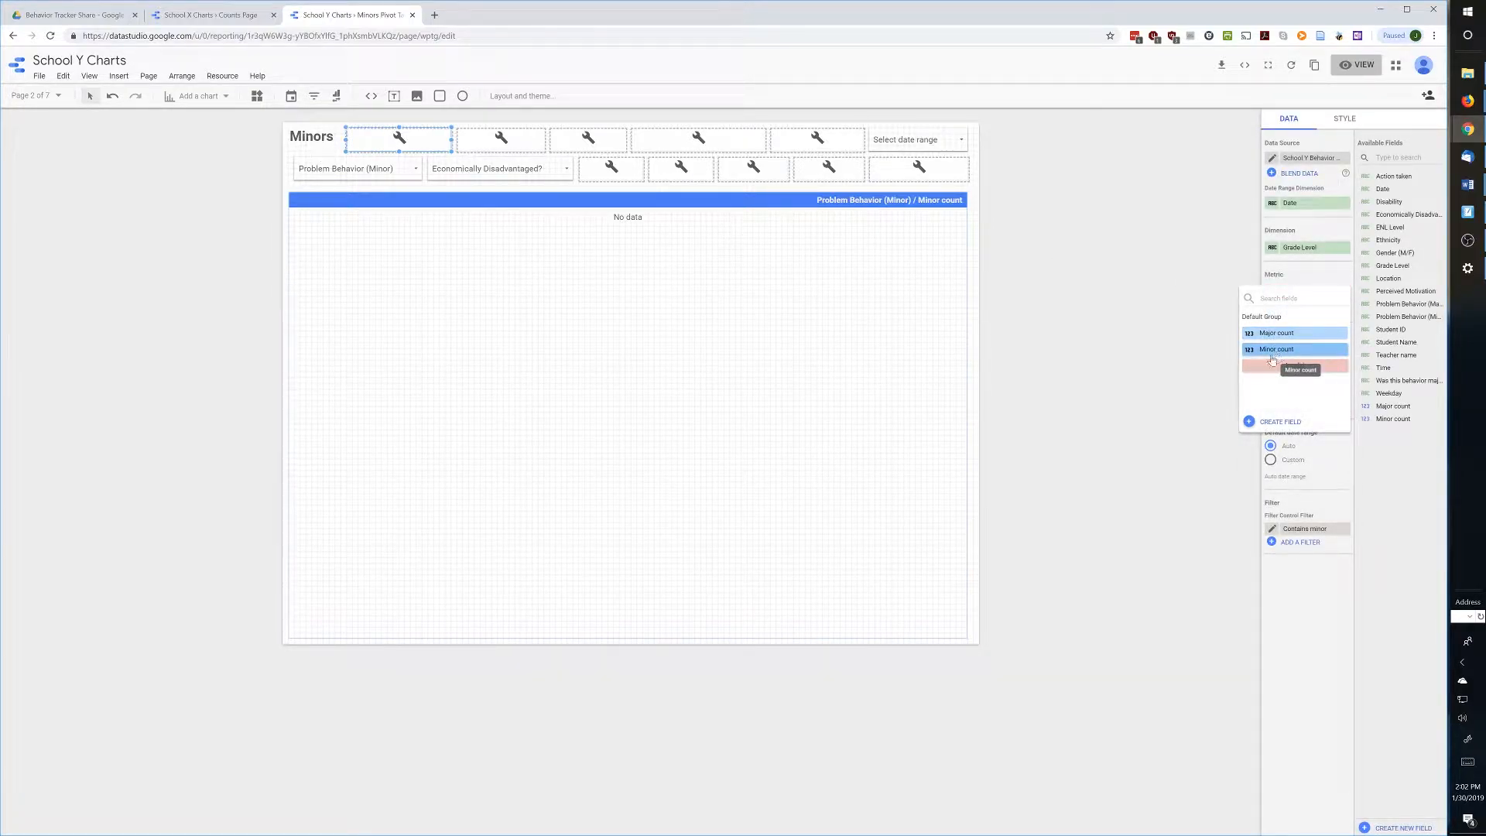
key(Escape)
click(499, 143)
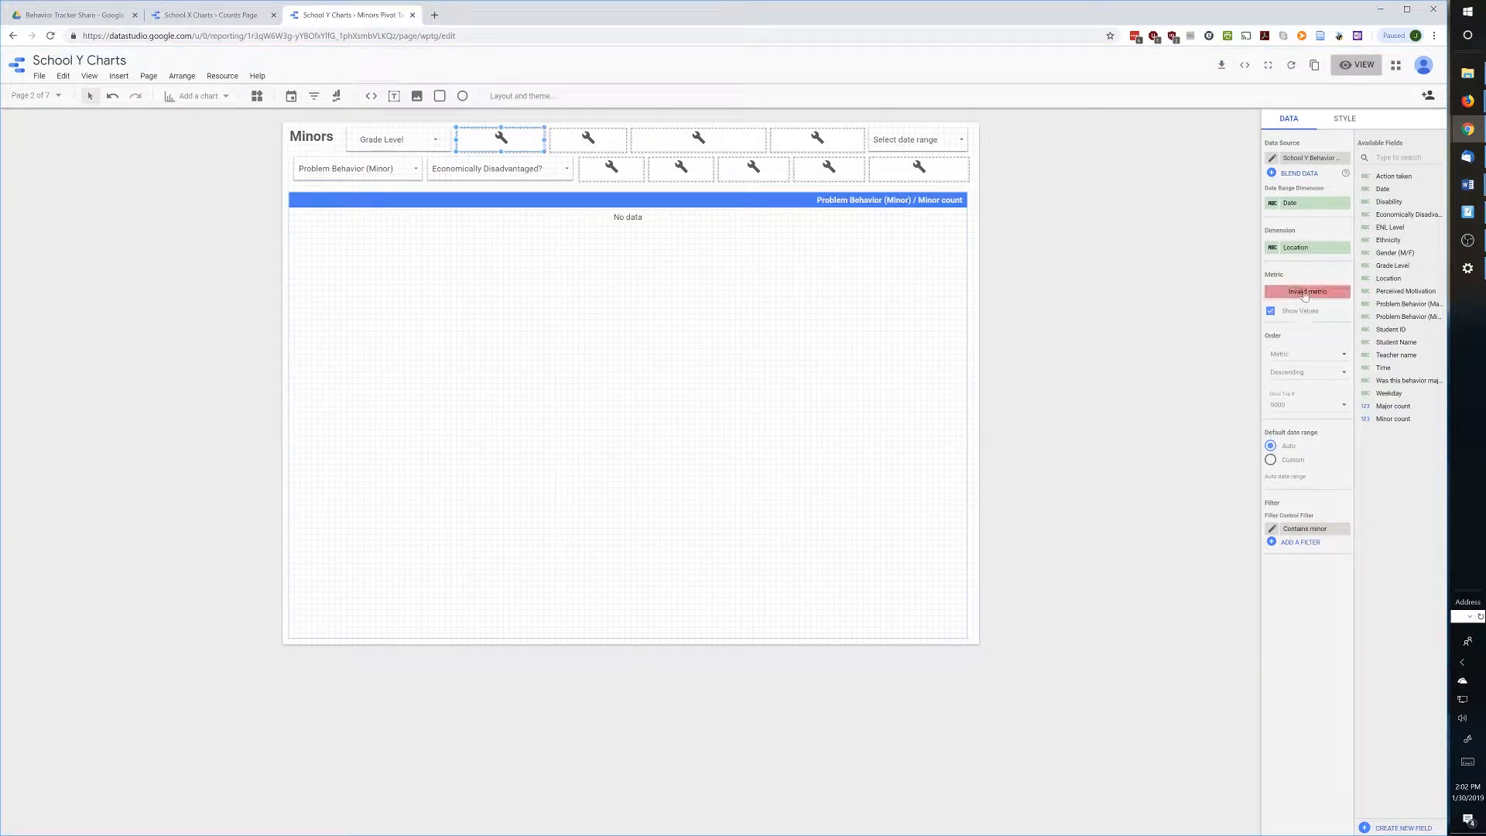
click(1307, 292)
click(1308, 346)
click(615, 147)
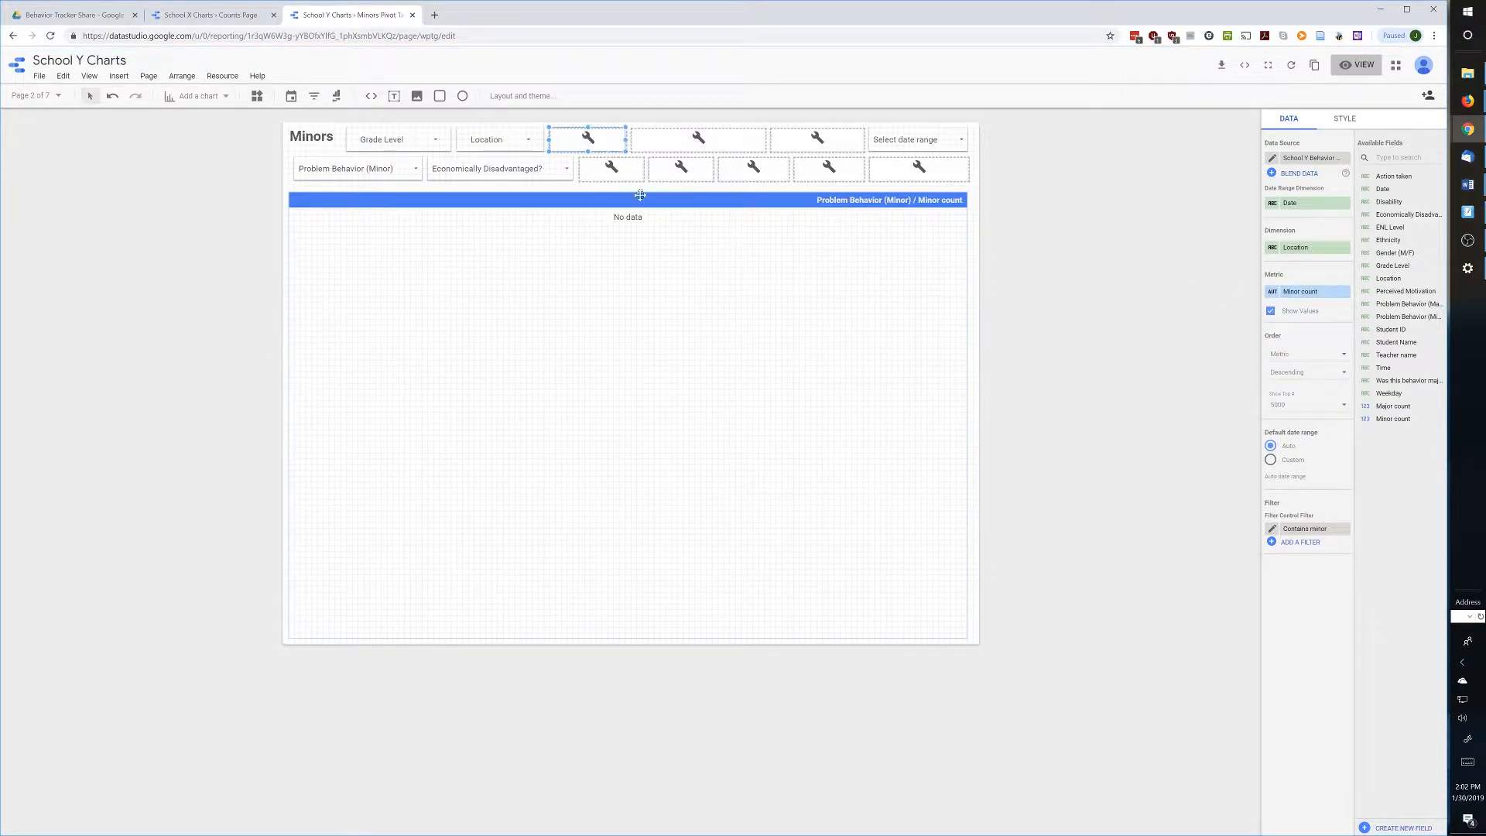
click(1306, 294)
click(1278, 355)
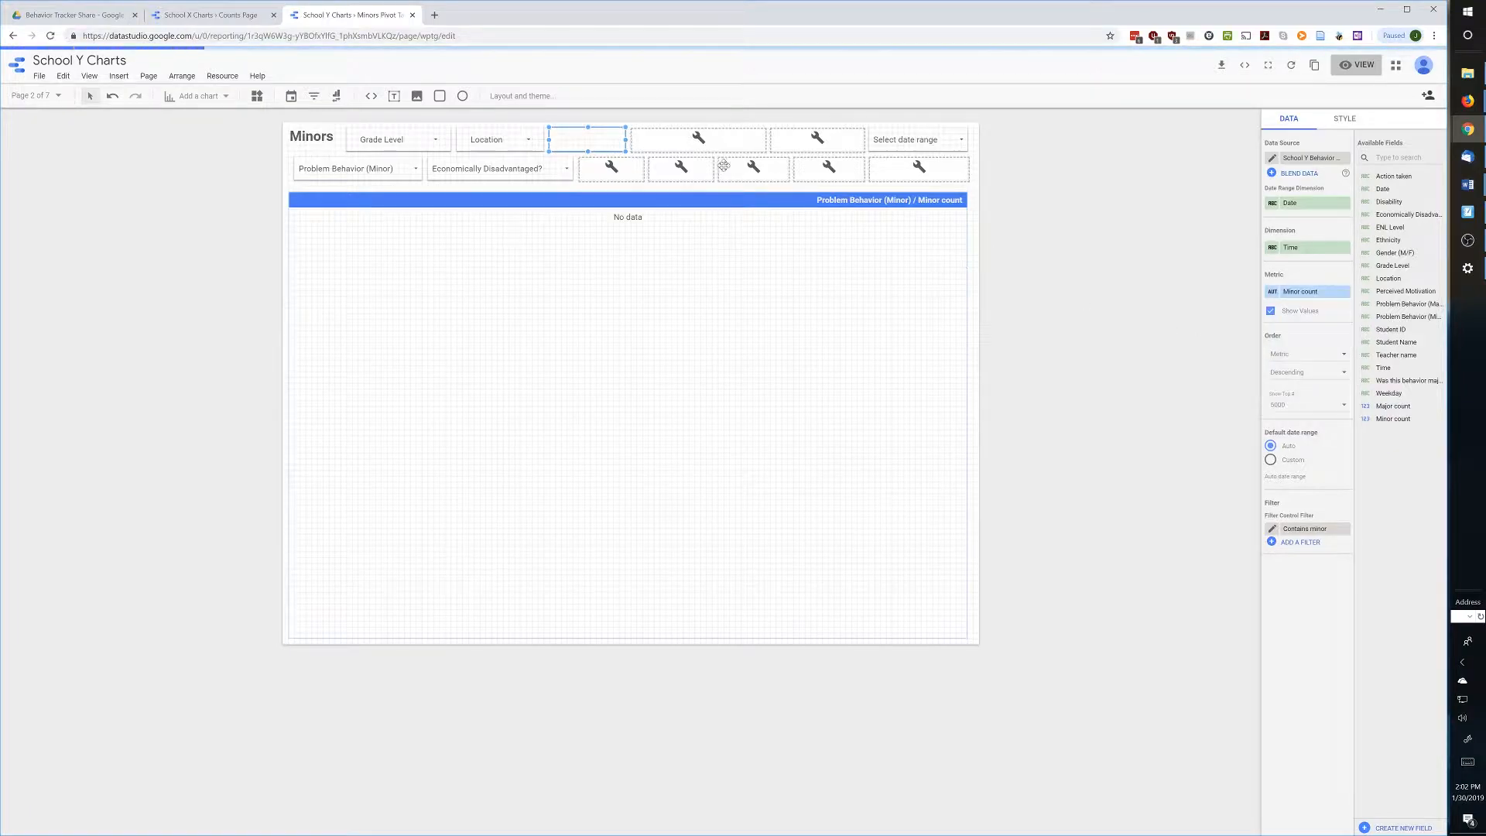
- Open the Minor Time and Percentage Charts page and set the metric of its pie chart and time series to Minor count
click(57, 96)
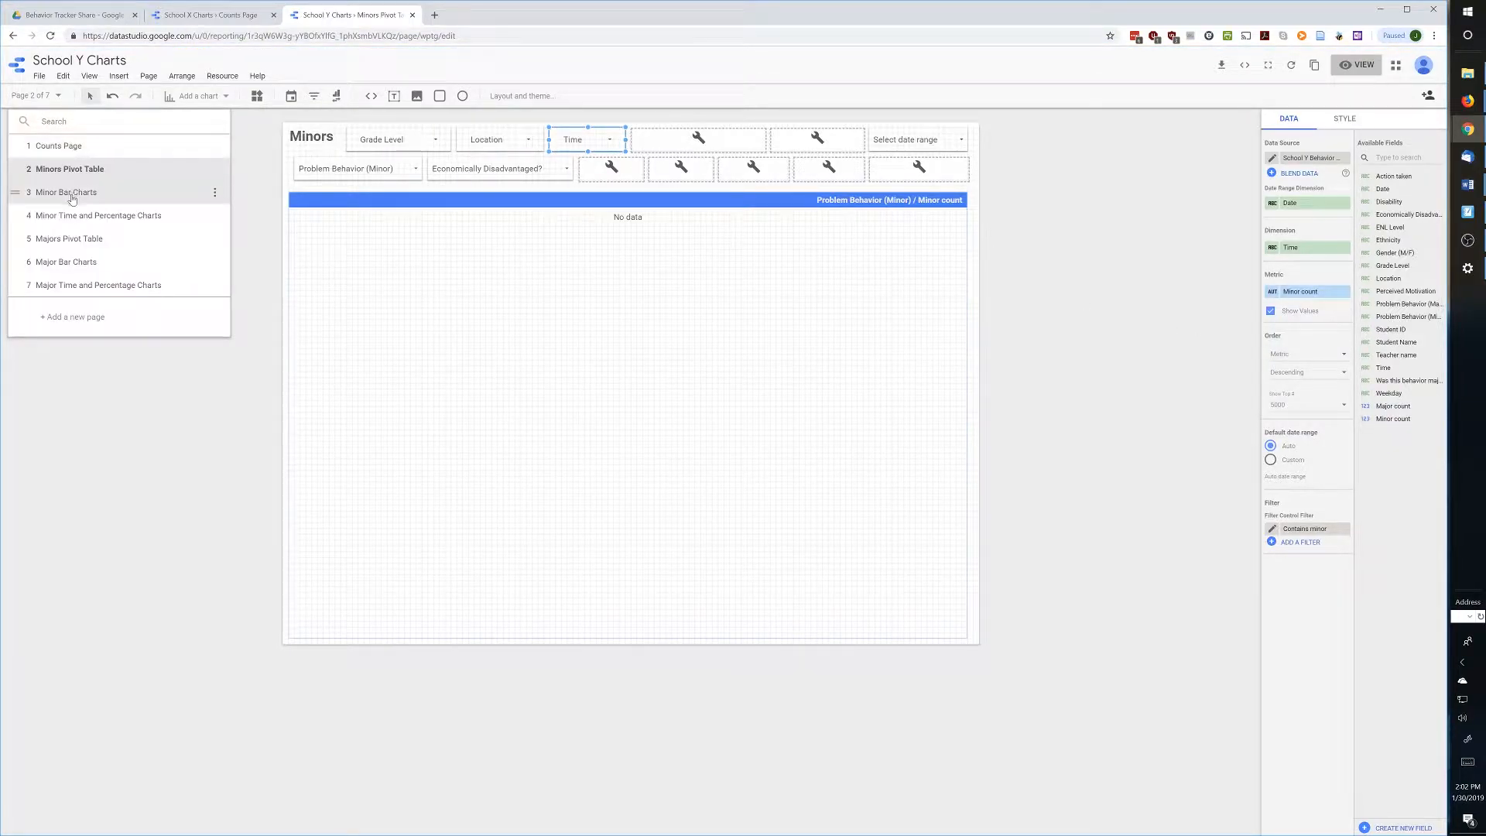
click(69, 217)
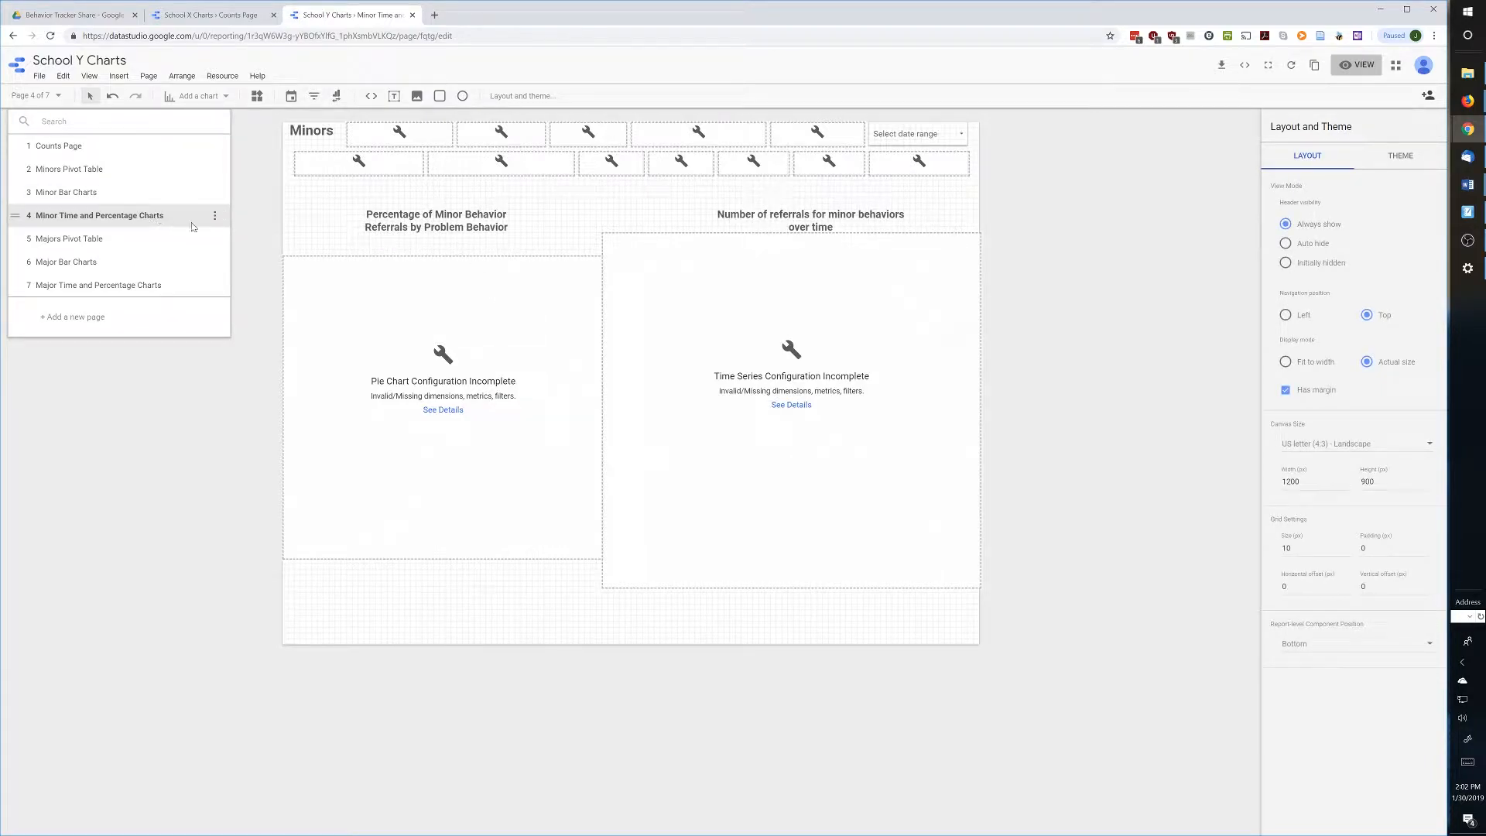
click(532, 268)
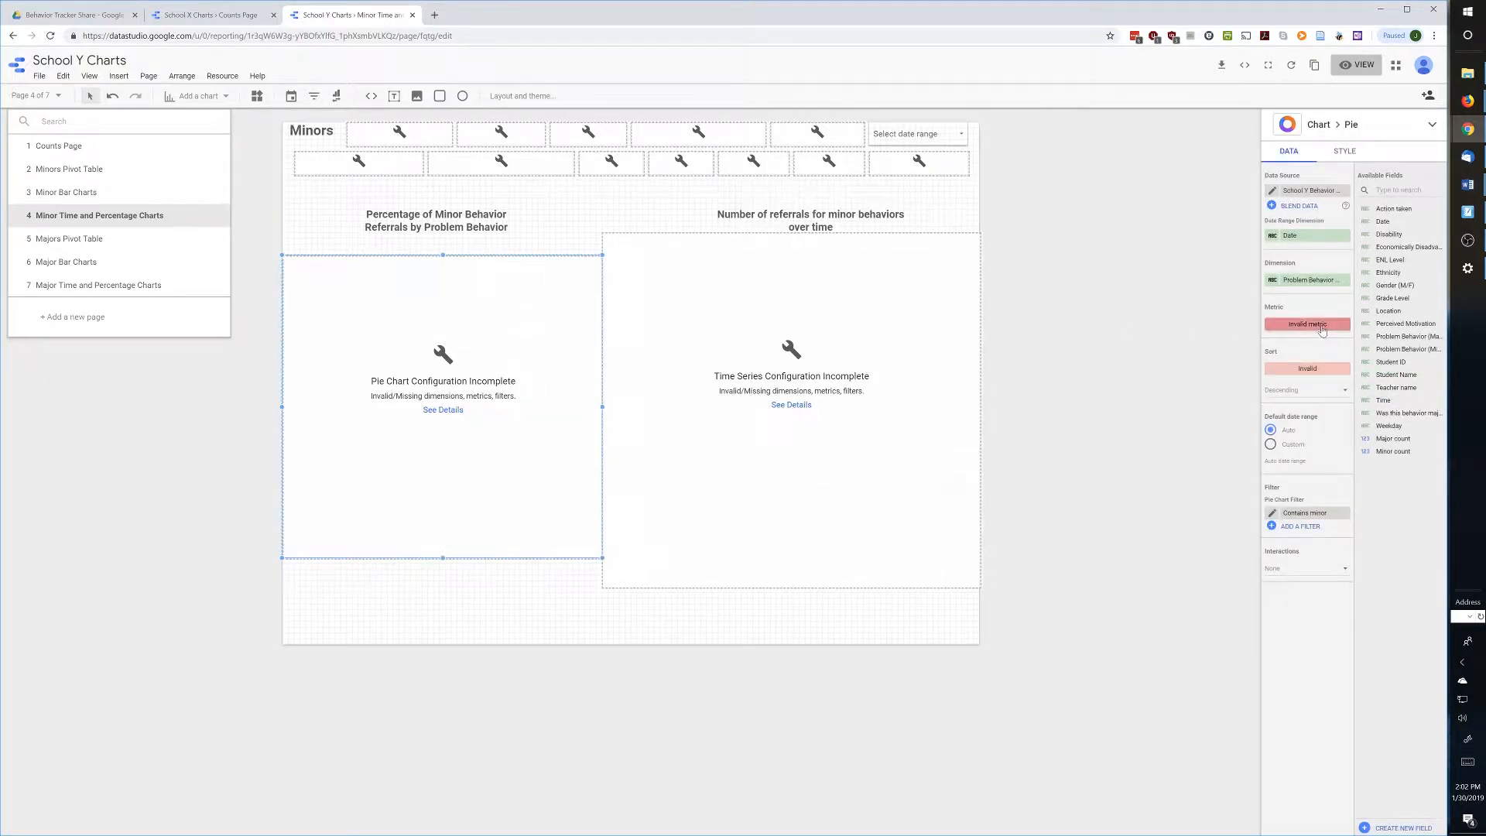
click(910, 265)
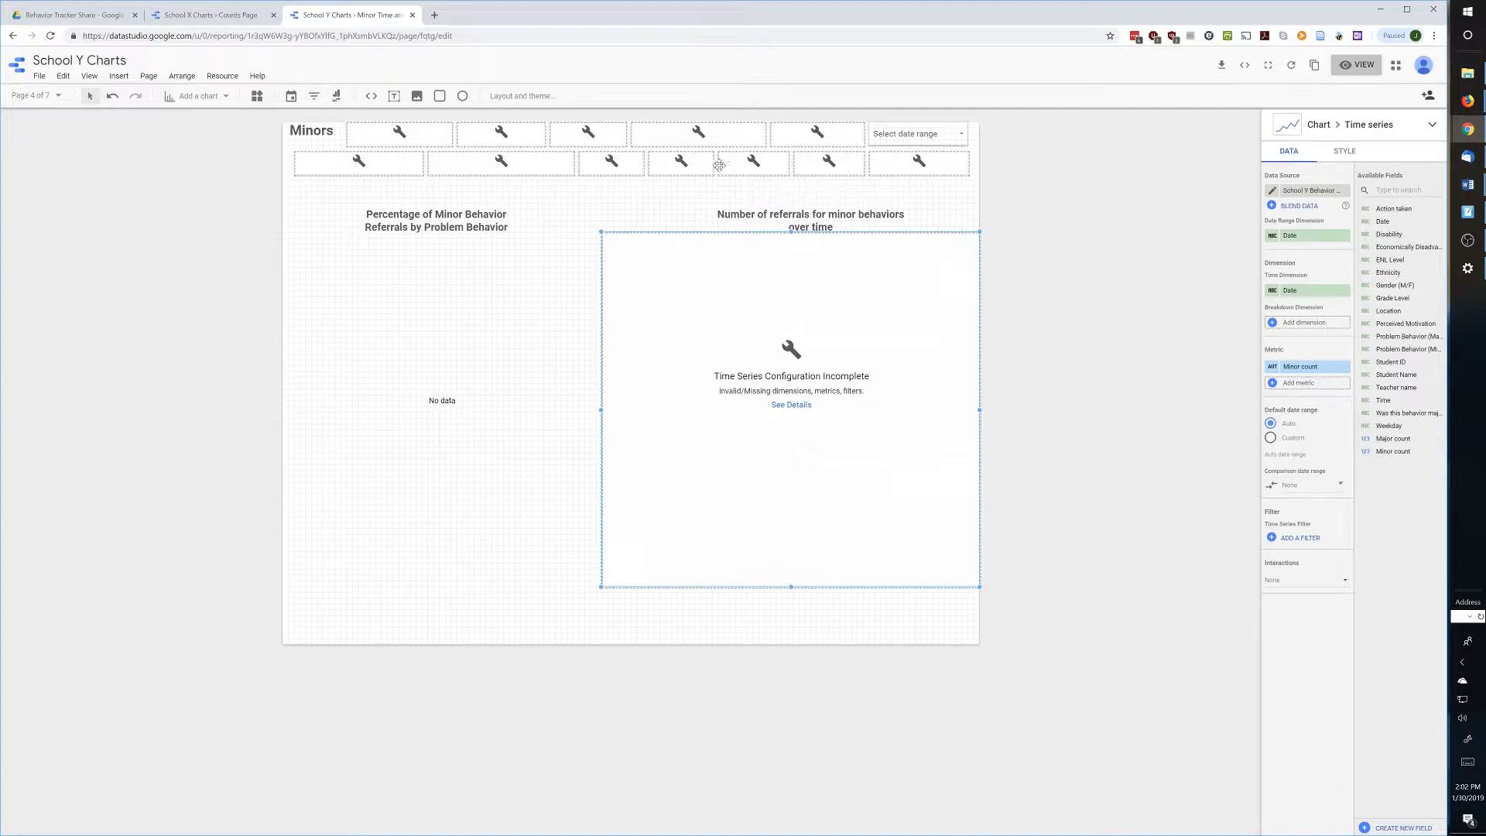
- Try to select the Minors filter controls above the charts together to change their metric in one go
click(393, 133)
drag(314, 194, 859, 140)
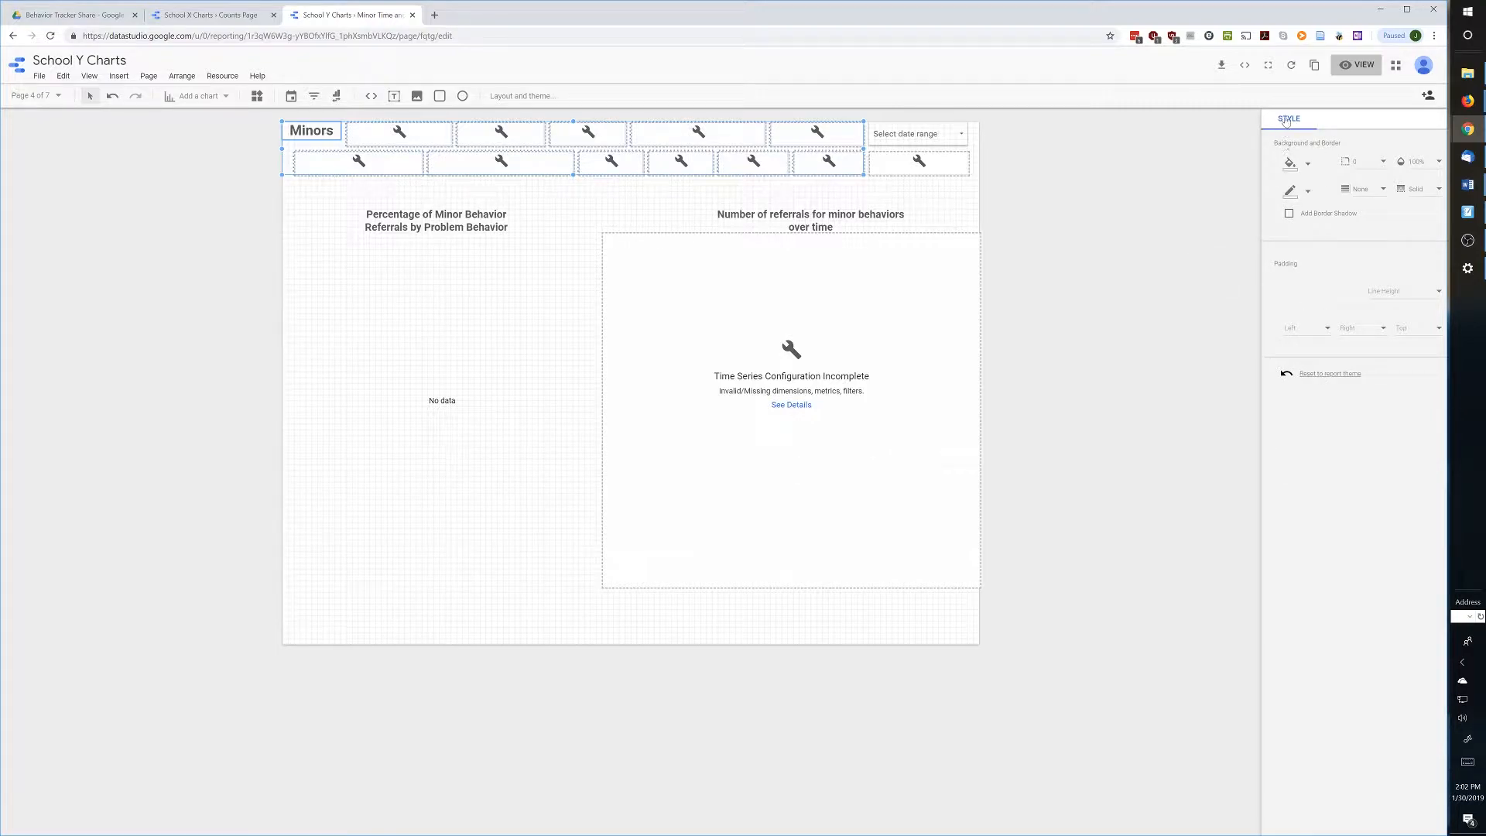
click(226, 182)
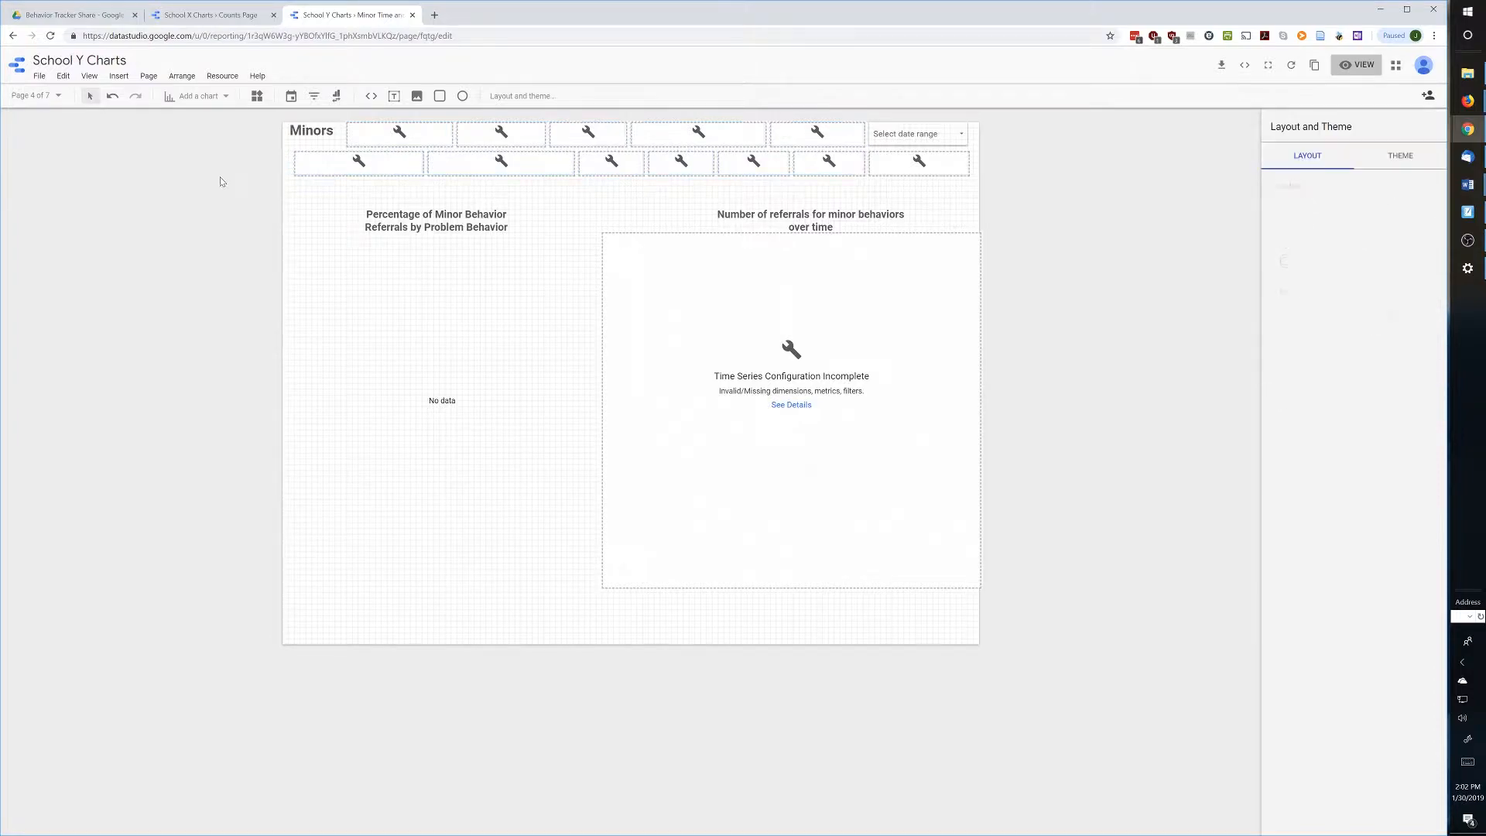
drag(306, 148, 683, 182)
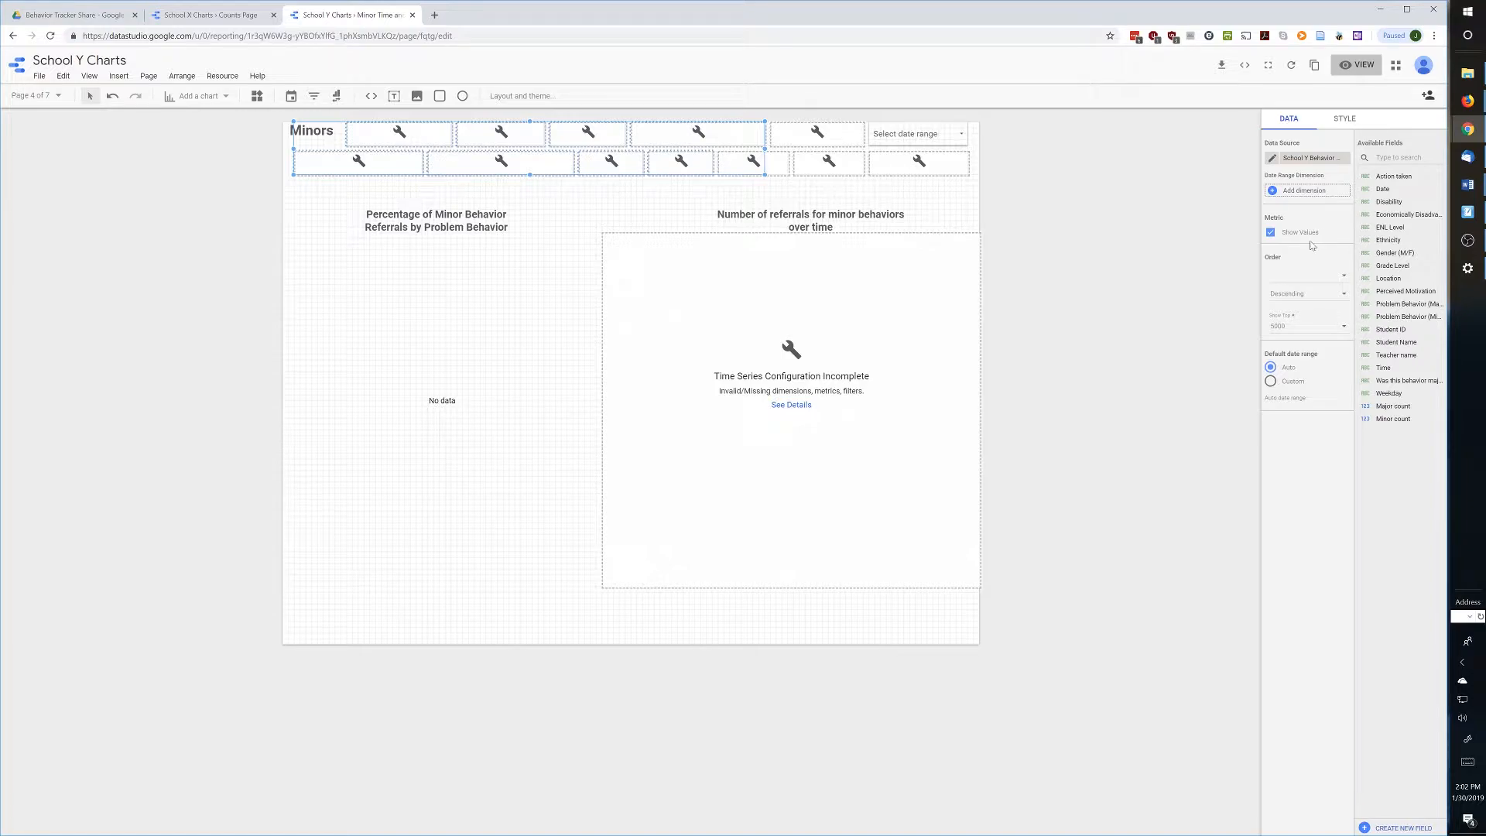
click(1025, 258)
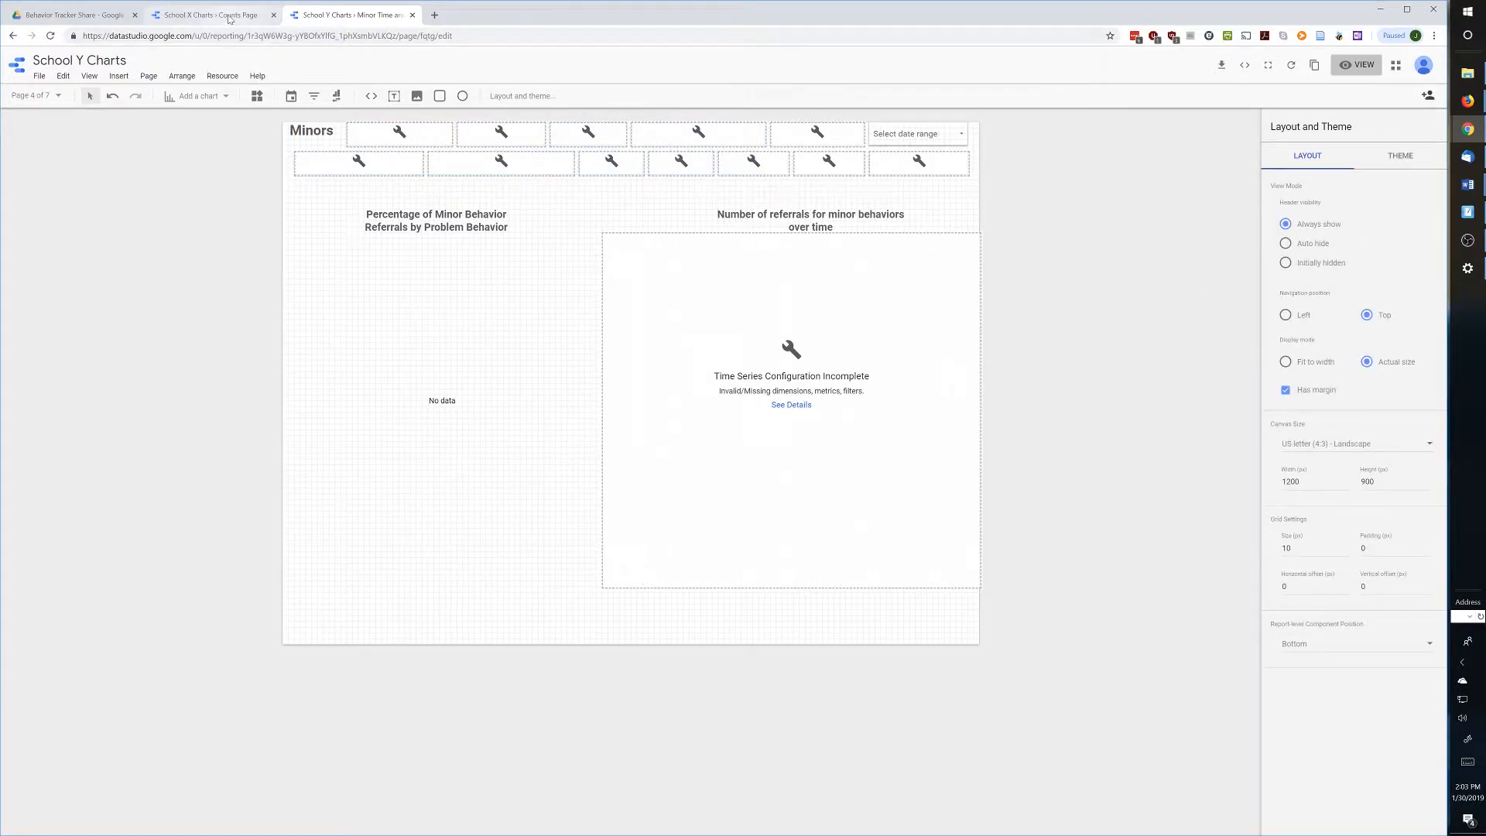
- Open the School X Charts report's Minors Pivot Table page for editing and examine the metrics of its filter controls and pivot table
click(231, 16)
click(116, 78)
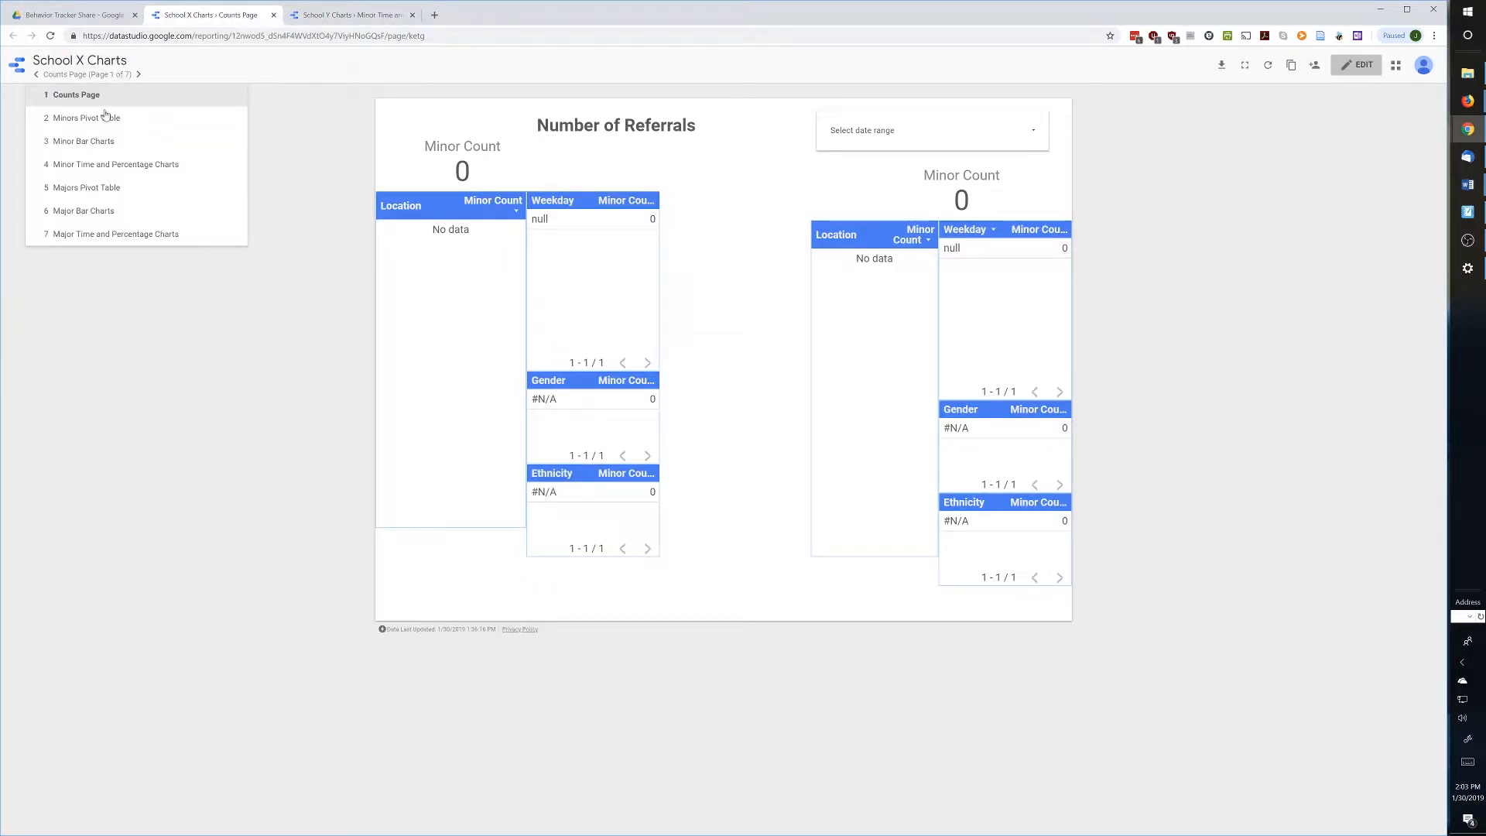
click(97, 118)
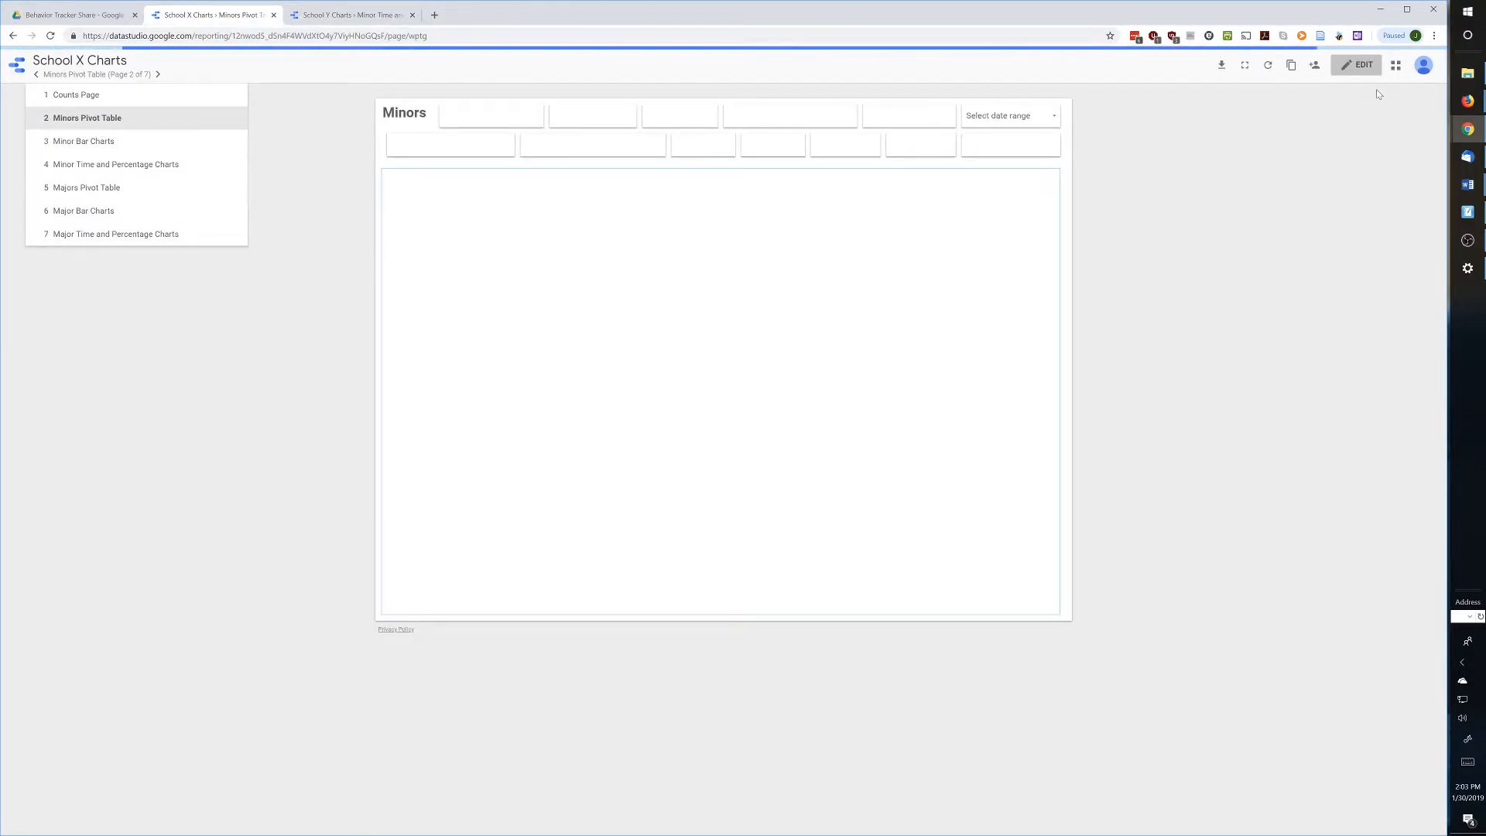
click(1362, 66)
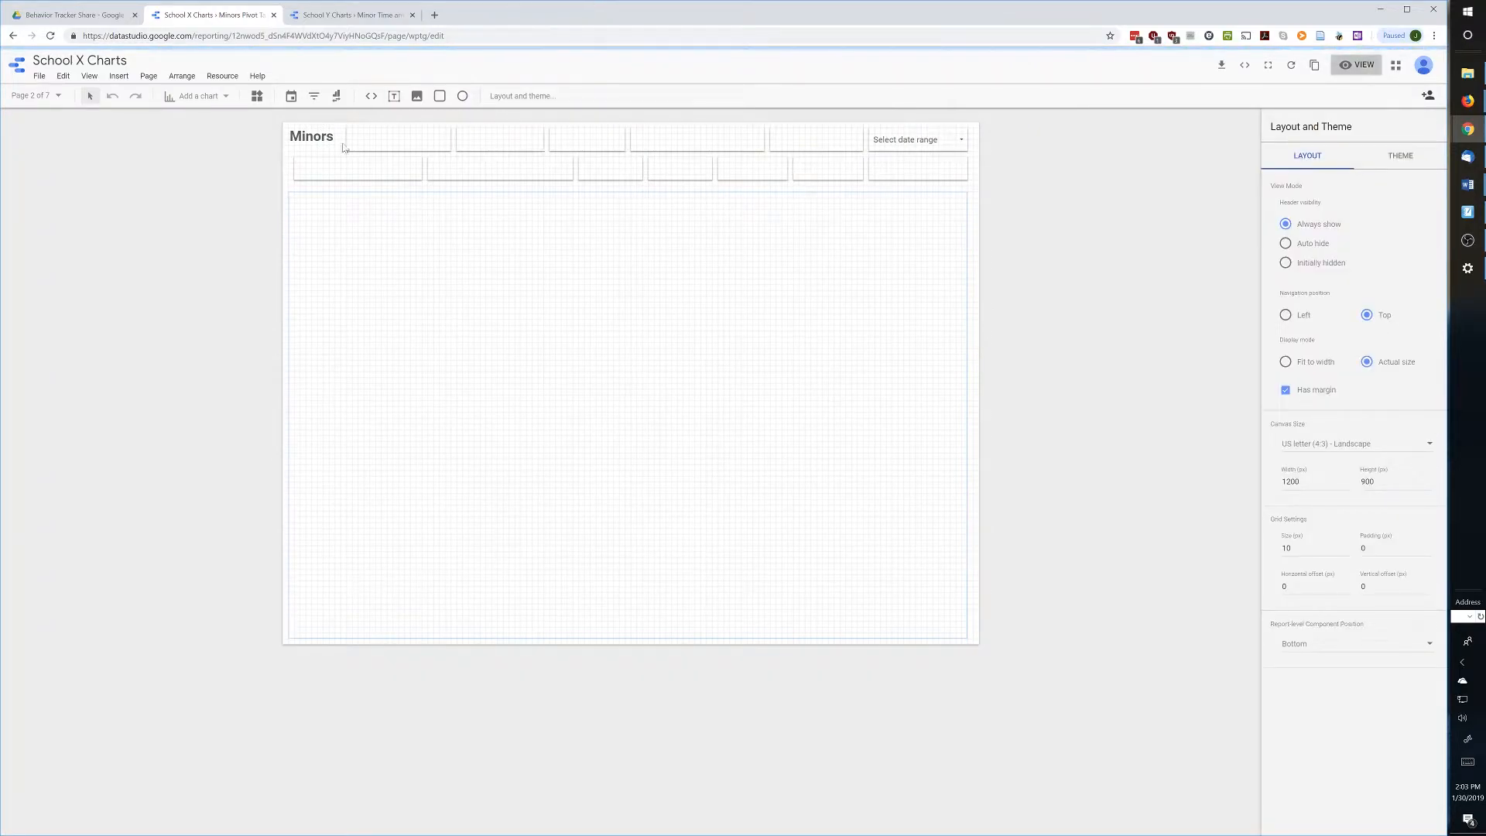
click(384, 140)
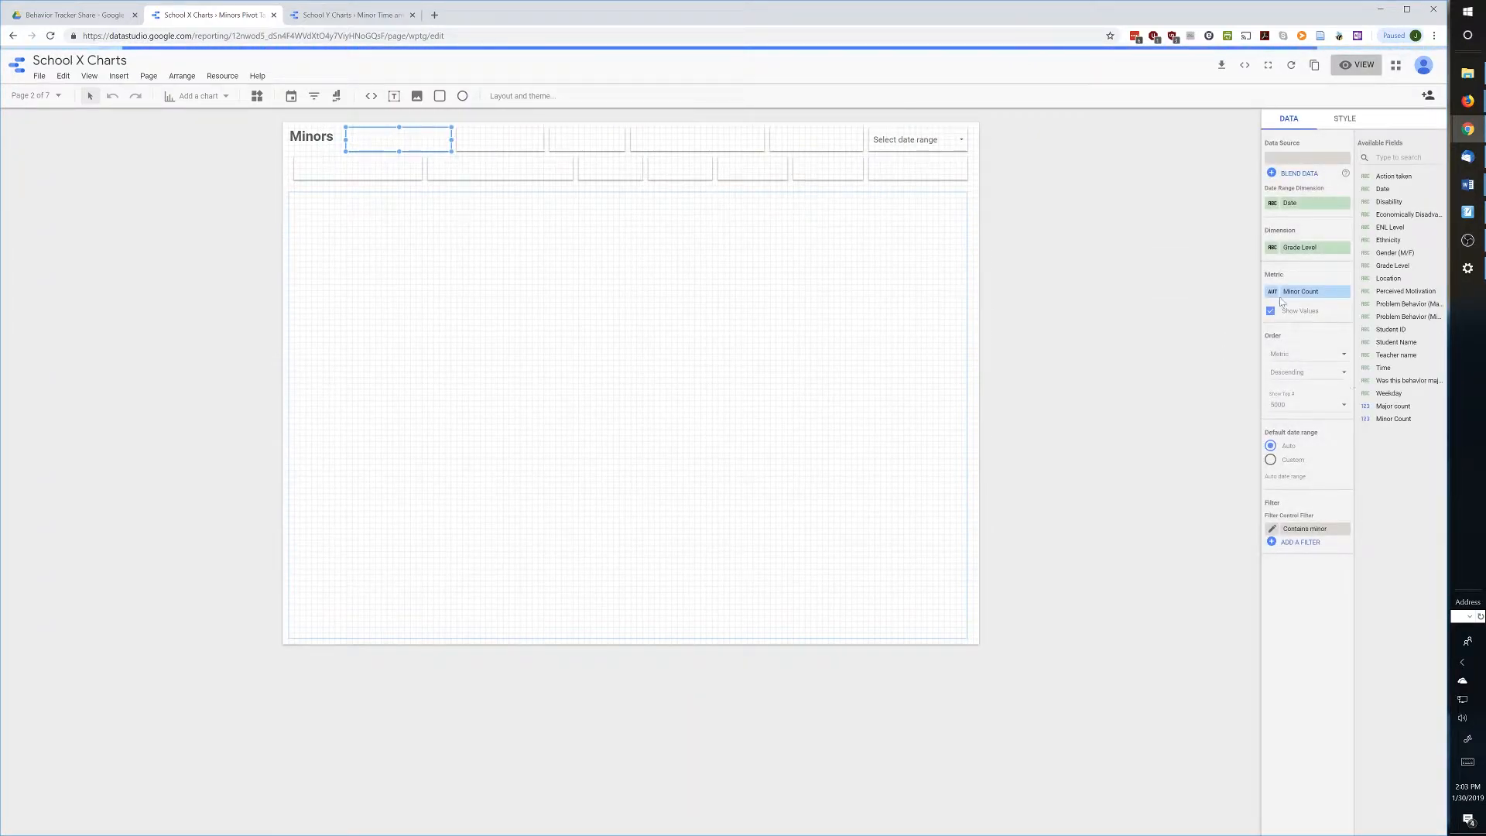
click(914, 170)
click(919, 335)
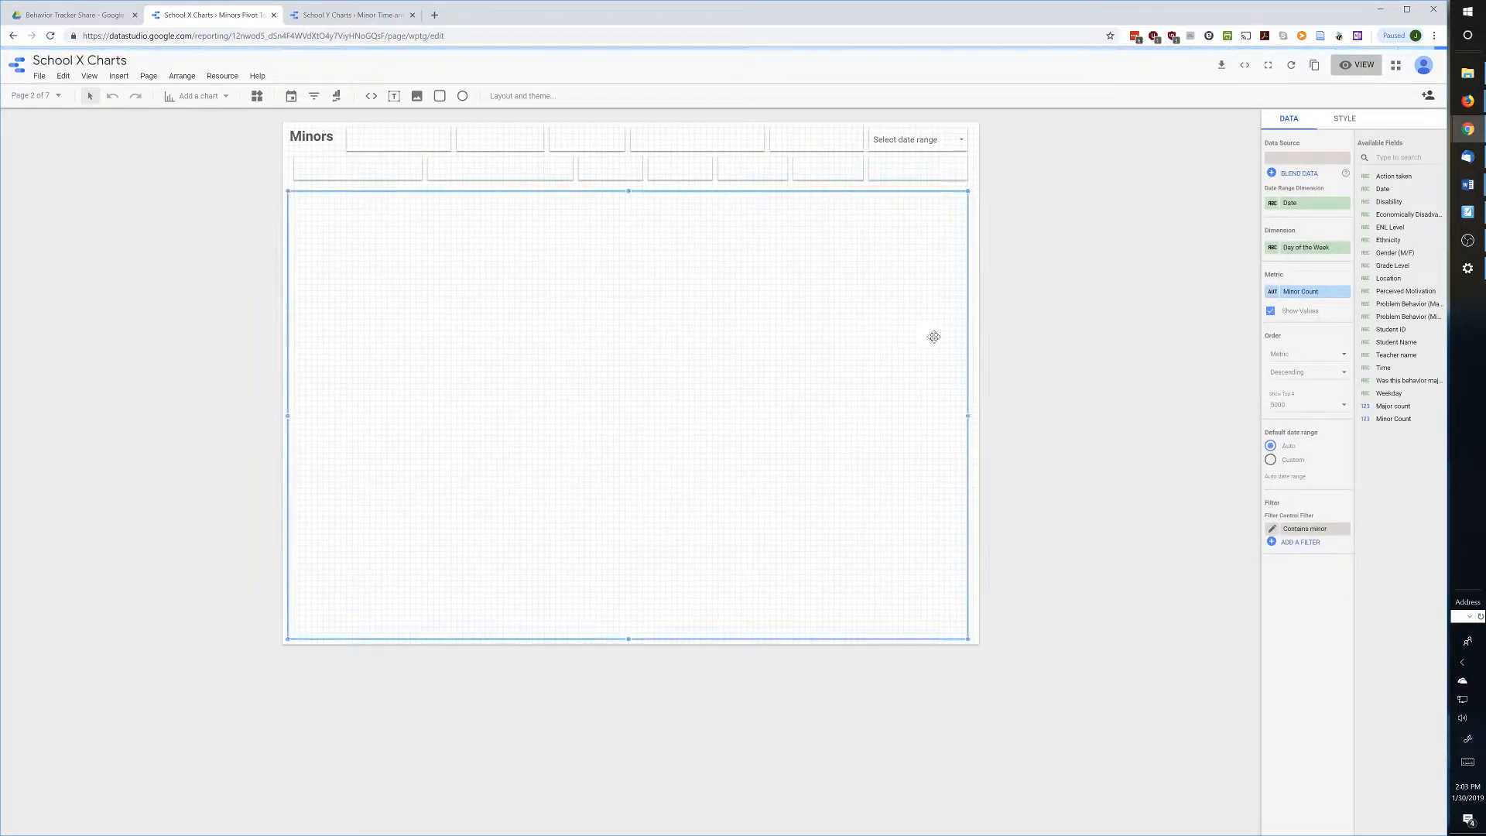
- Examine the metrics of the pivot table and the Day of the Week and Disability filter controls on the Majors Pivot Table page
click(65, 103)
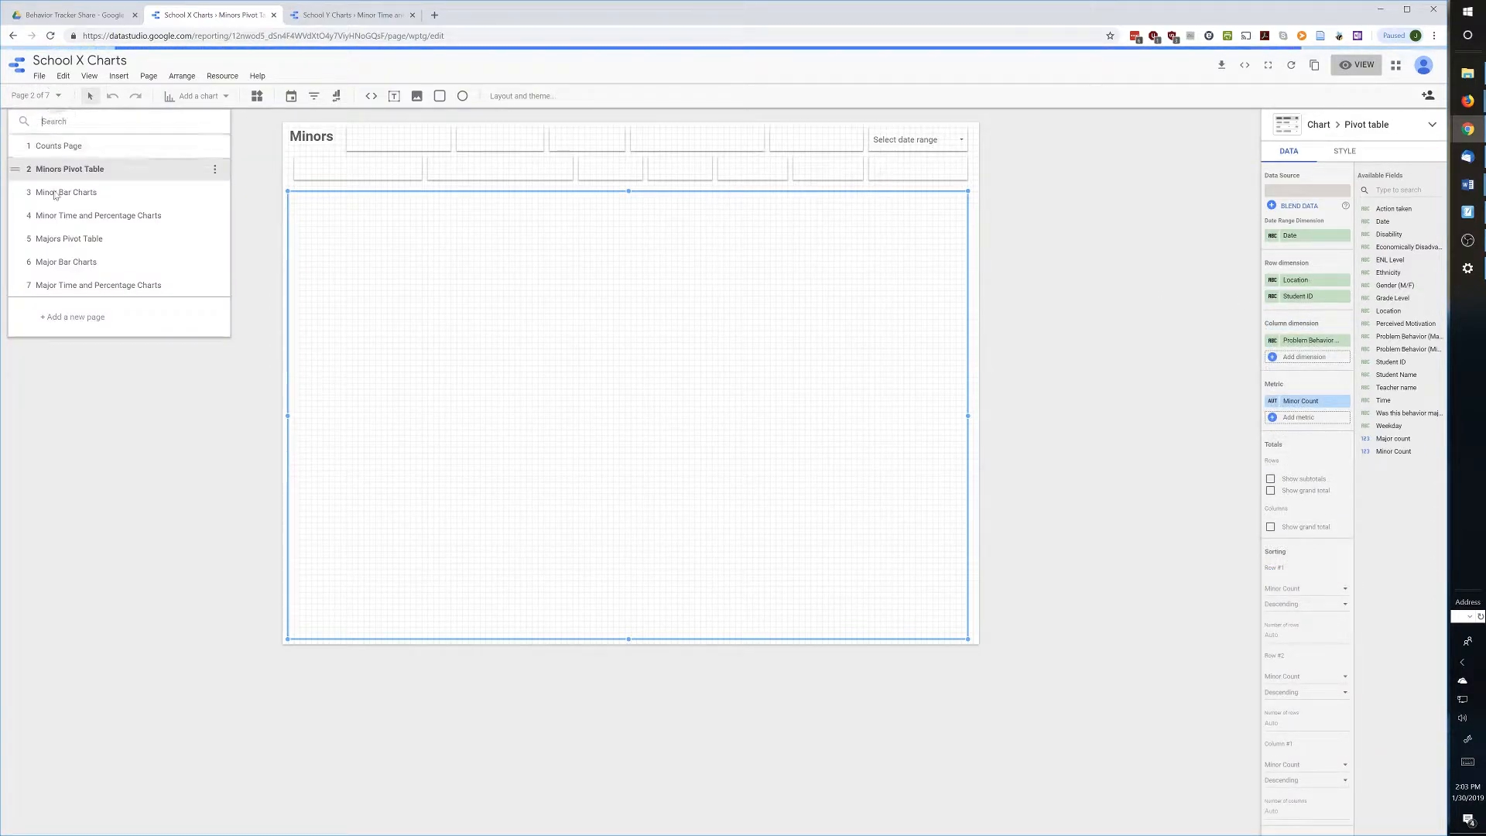
click(63, 243)
click(764, 238)
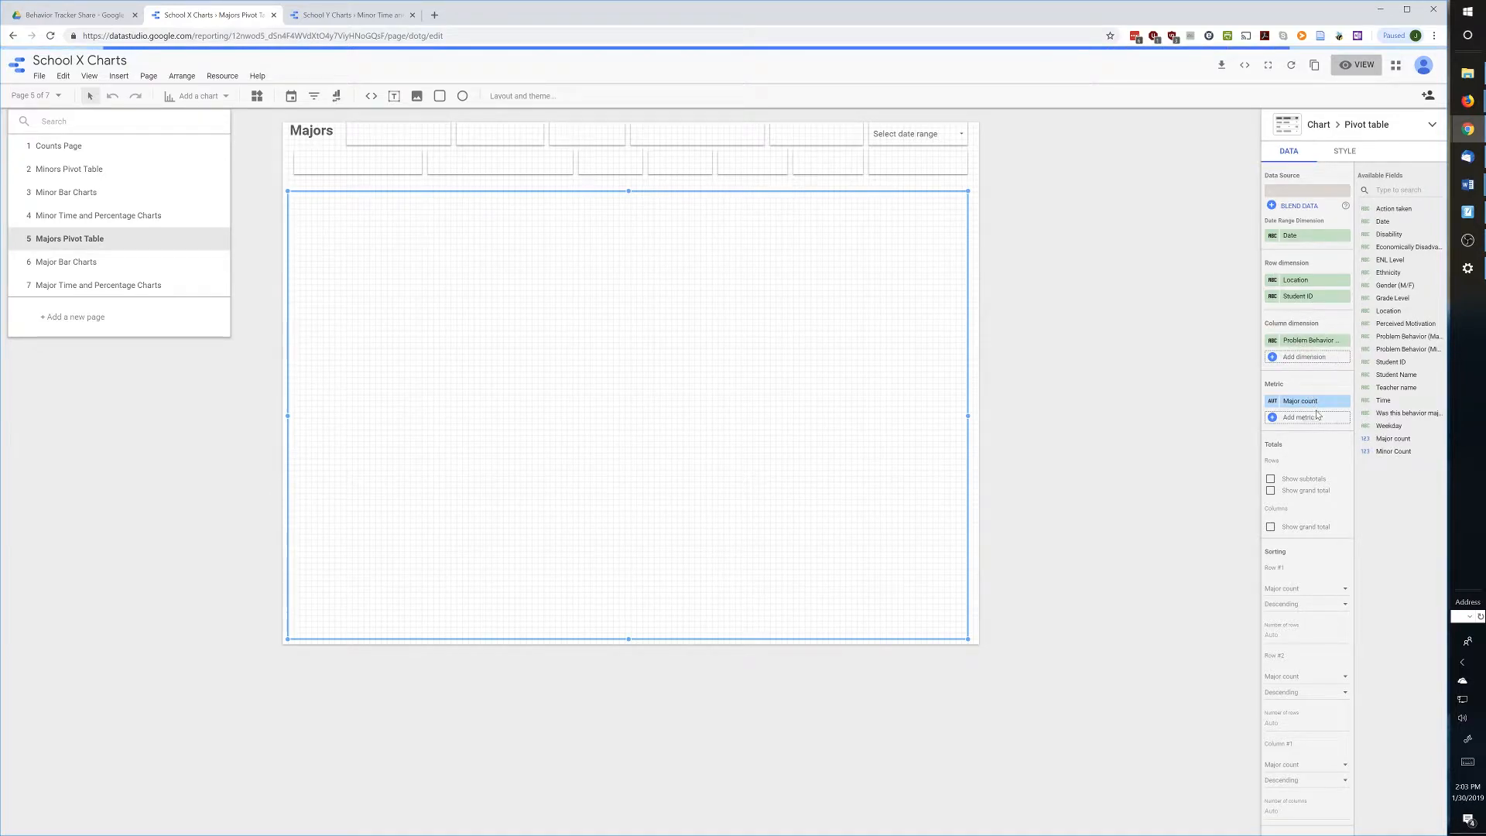
click(943, 170)
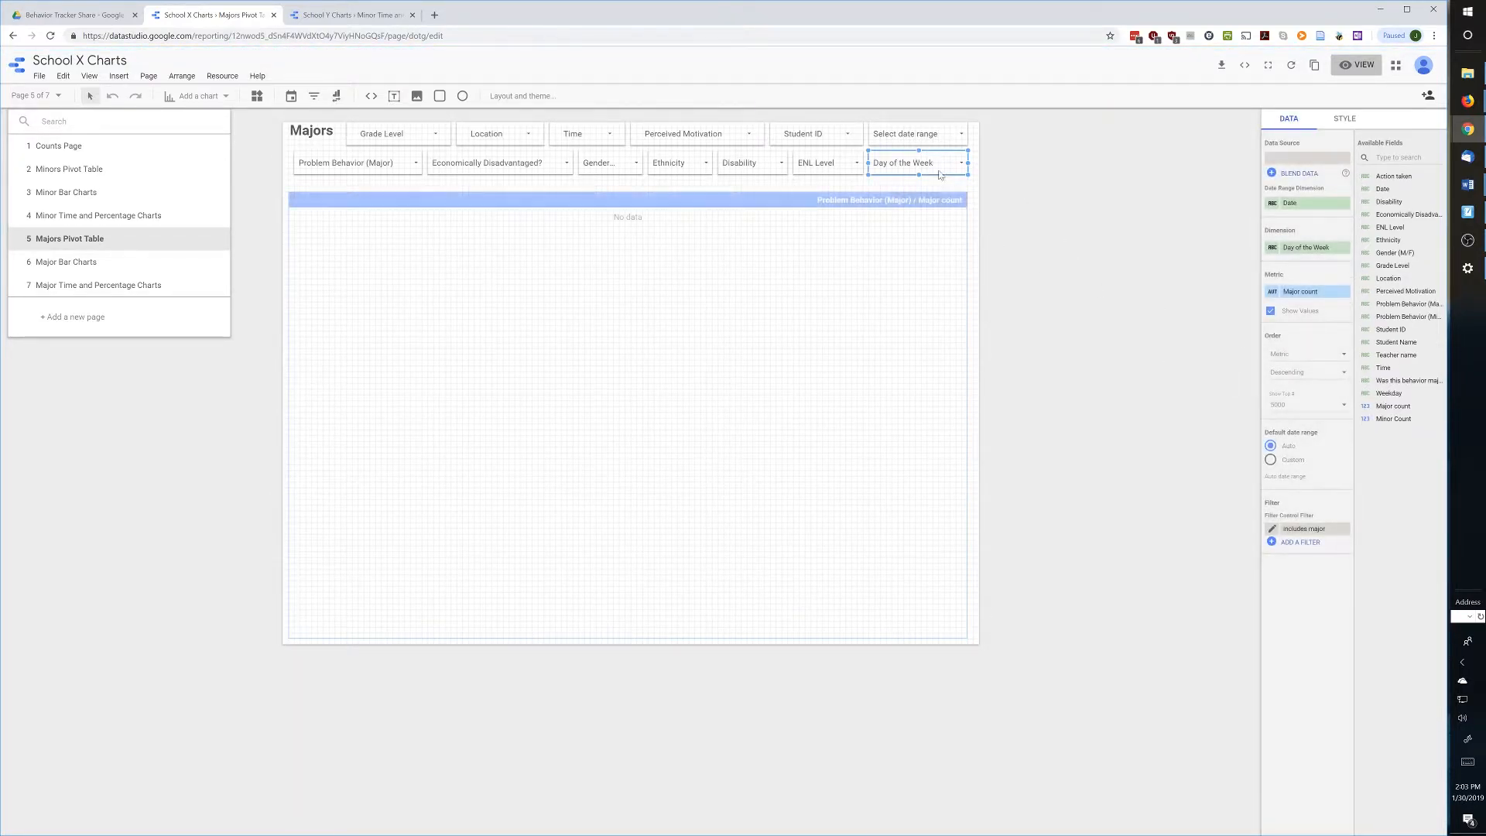
click(732, 165)
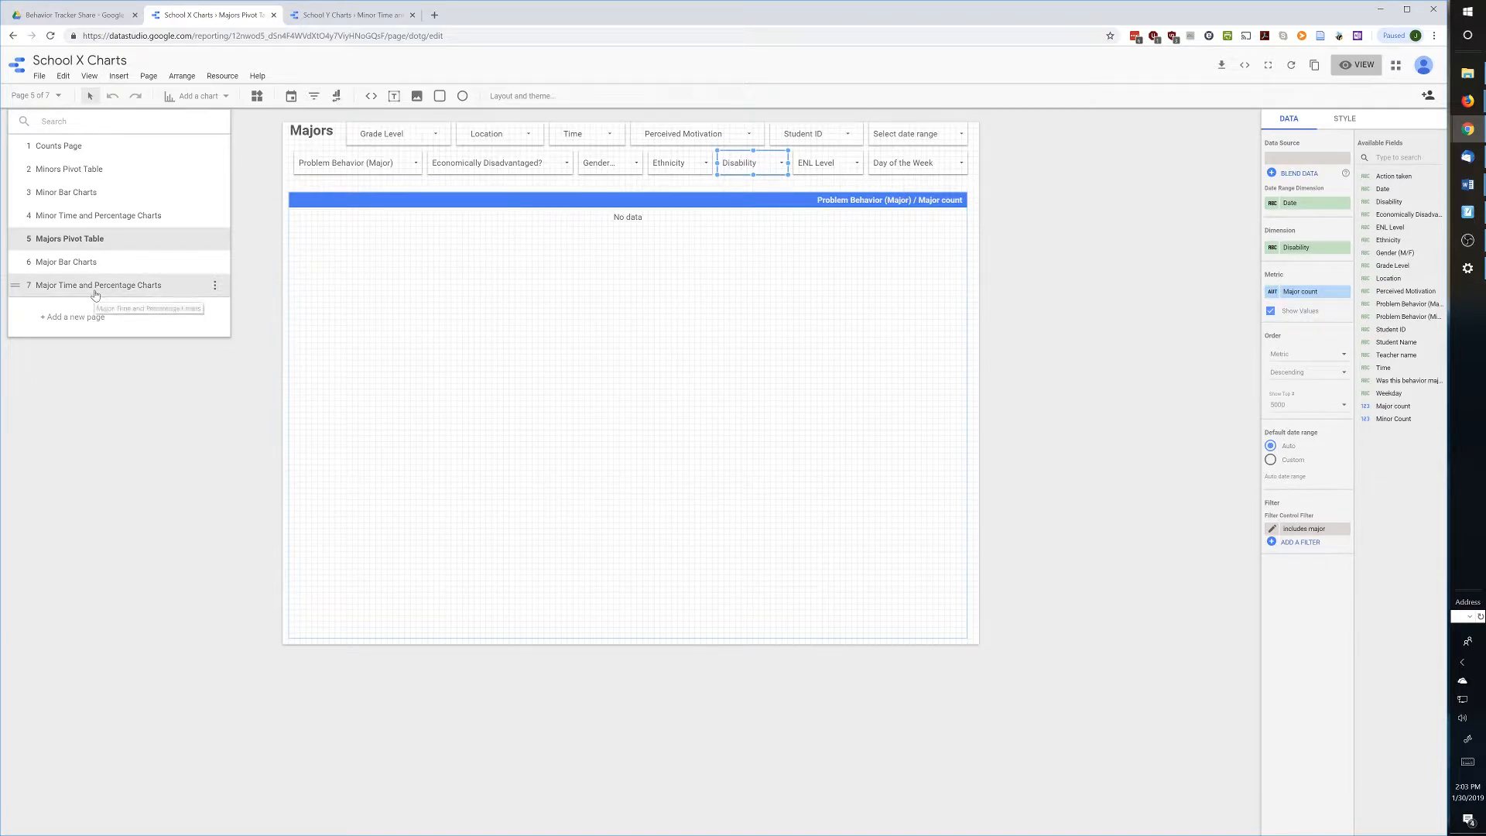
- Return School X Charts to its Counts Page in view mode and switch back to the School Y Charts report
click(74, 145)
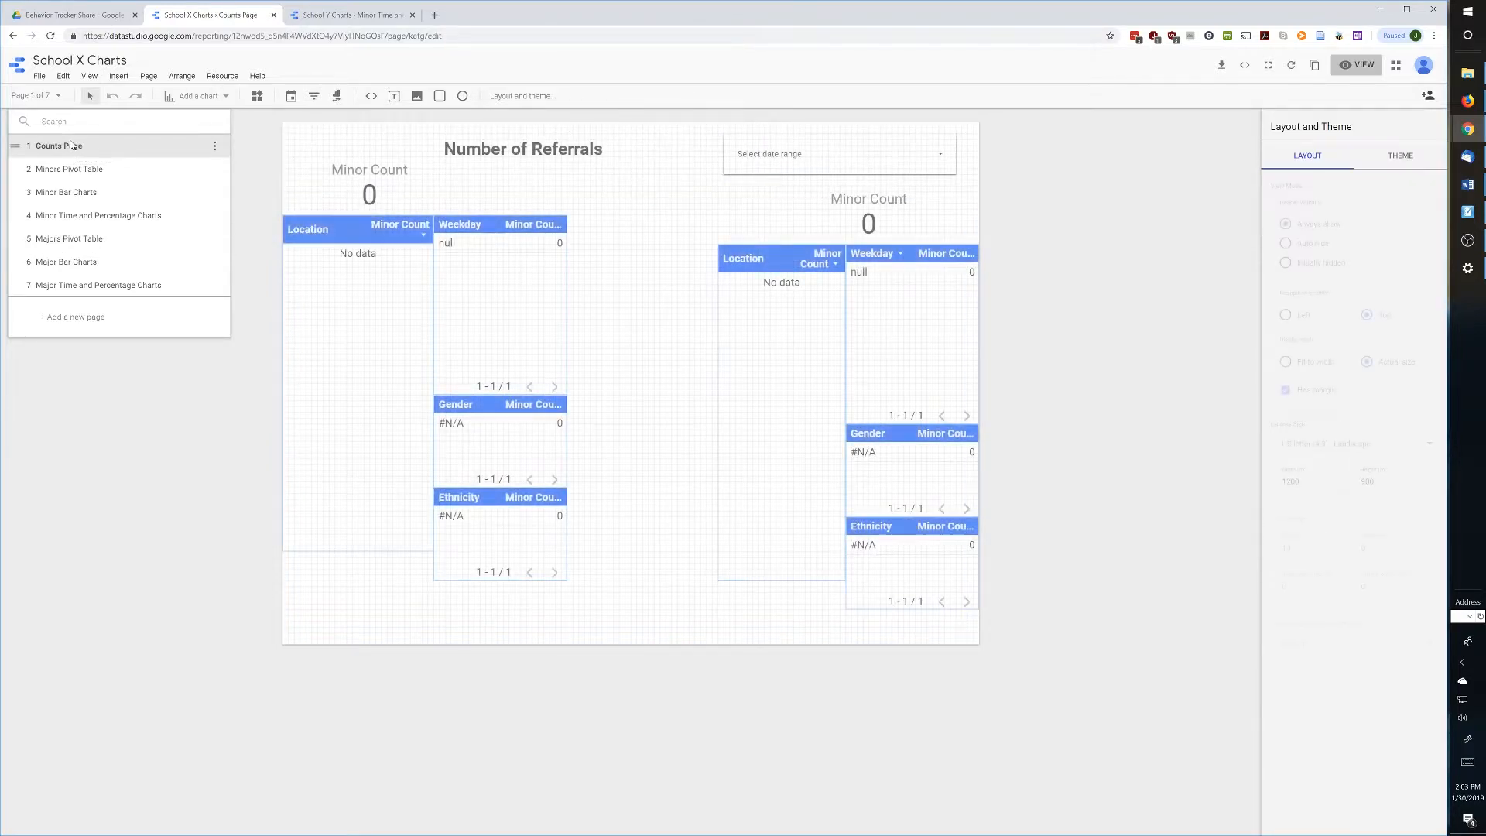
click(1358, 65)
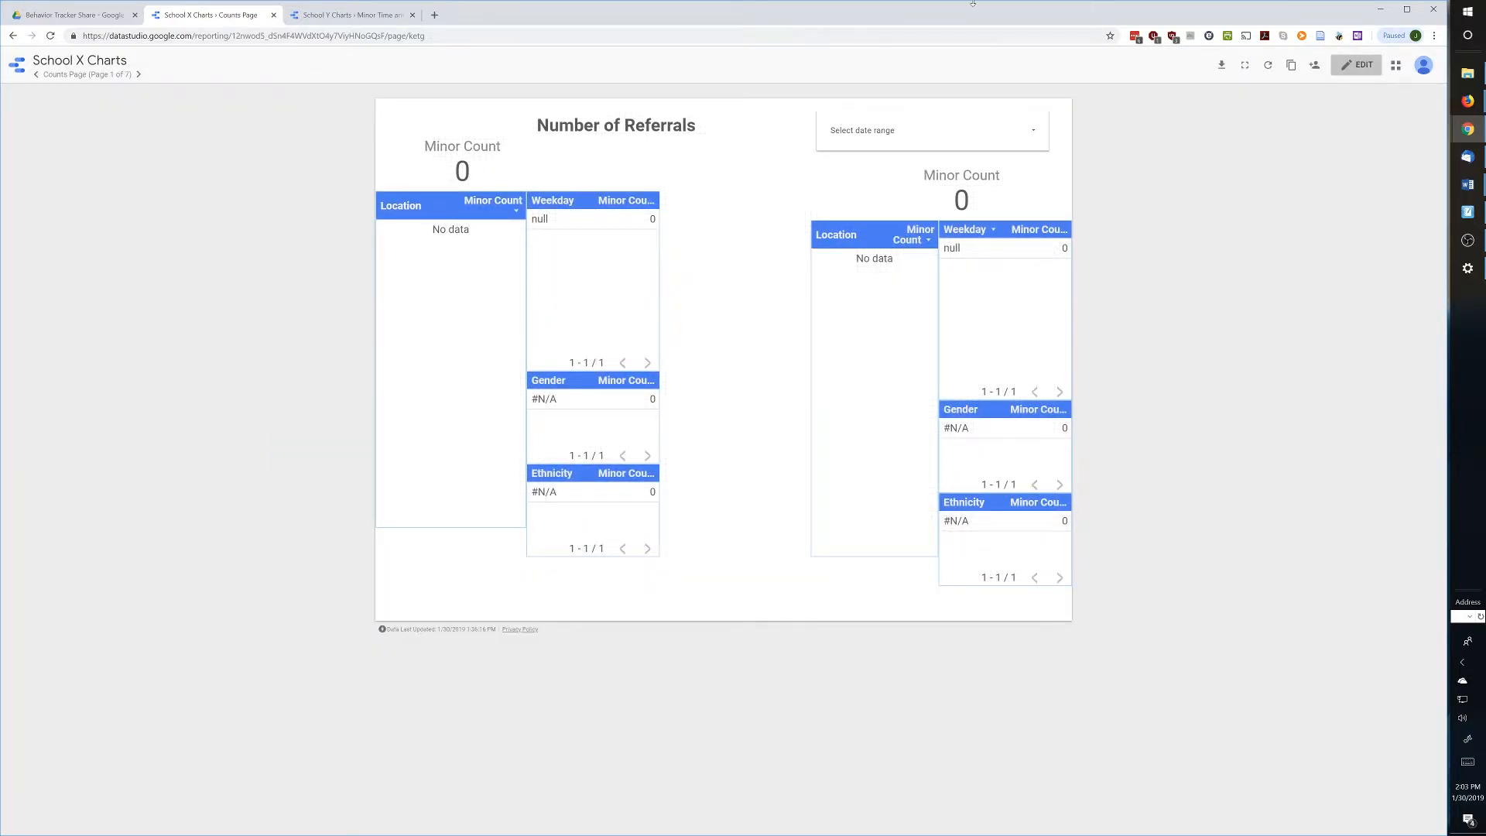
click(340, 15)
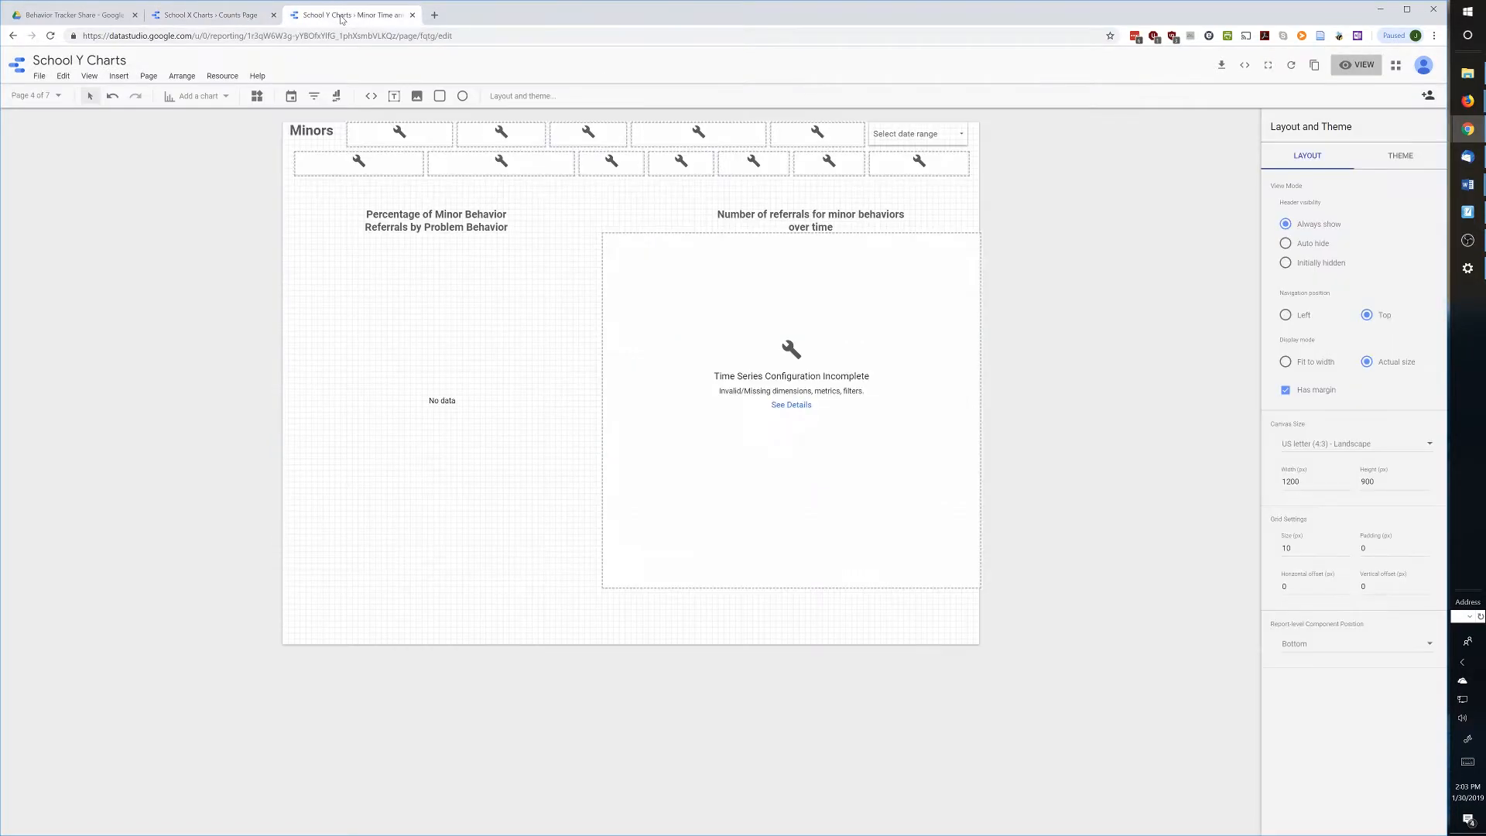
- Switch to Google Drive and move the School Y Charts report from My Drive into the Behavior Tracker School Y folder
click(62, 17)
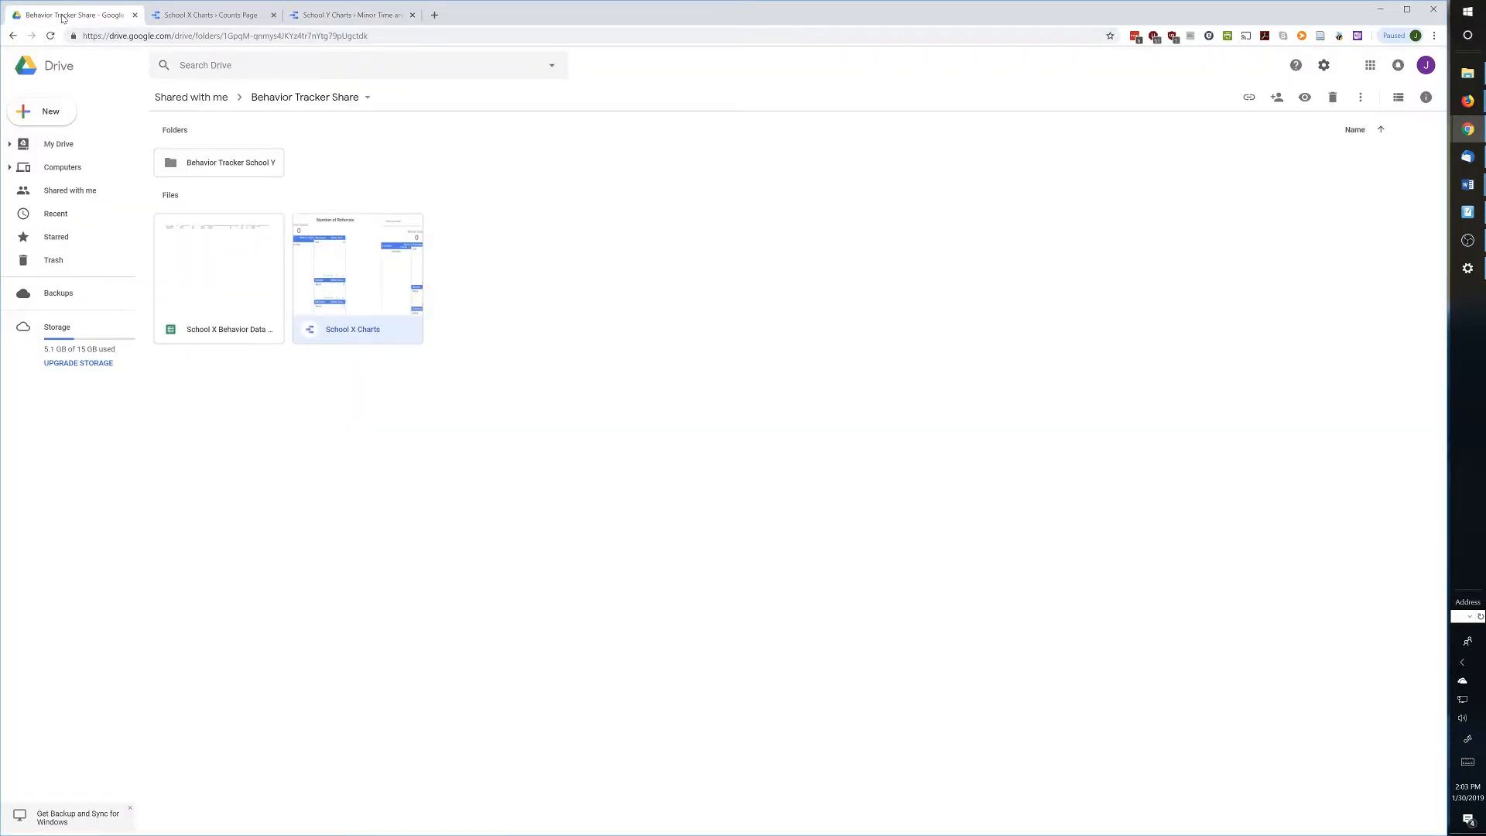
click(331, 399)
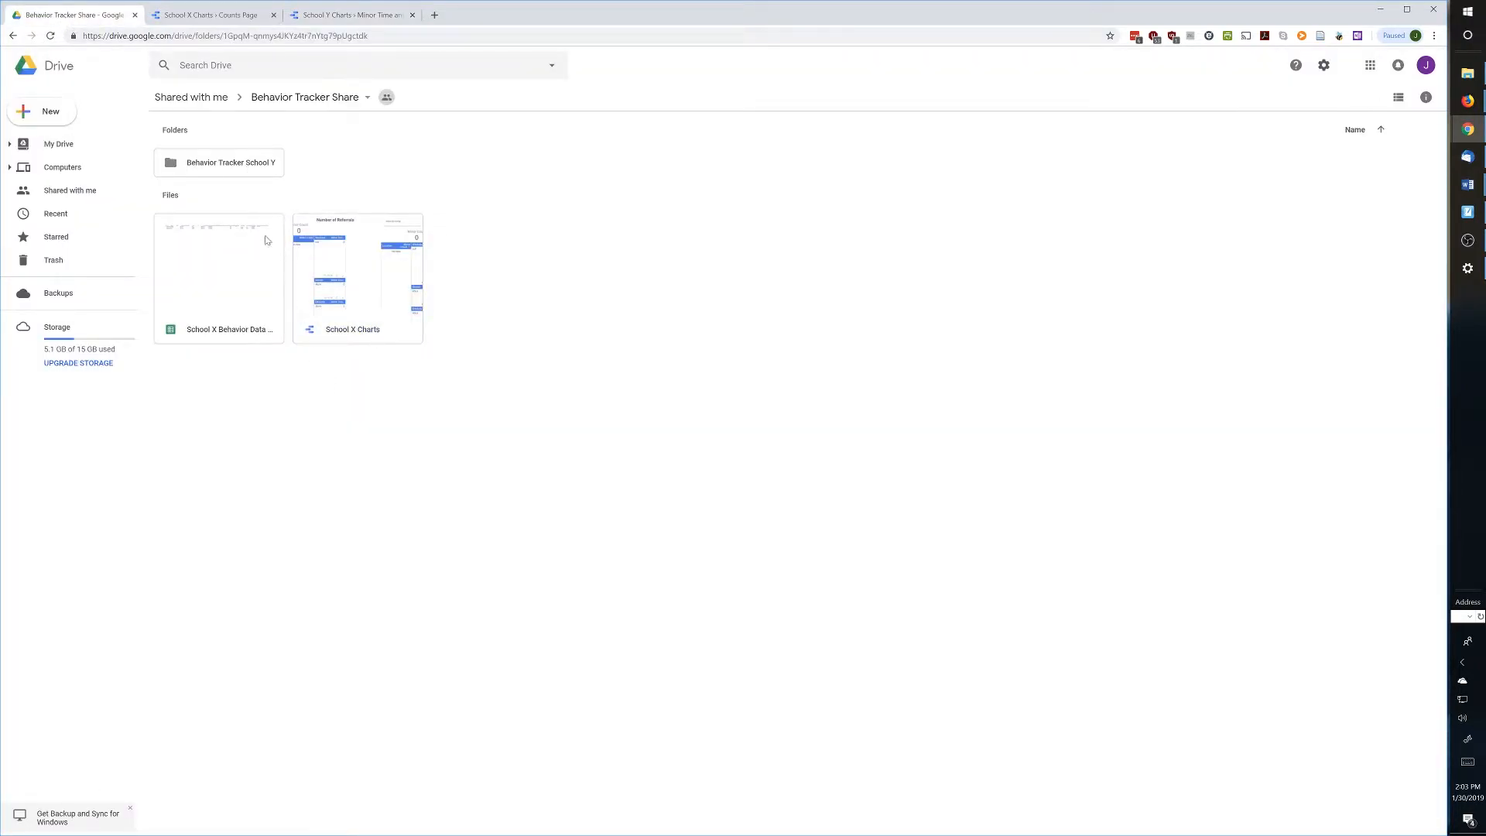
click(58, 144)
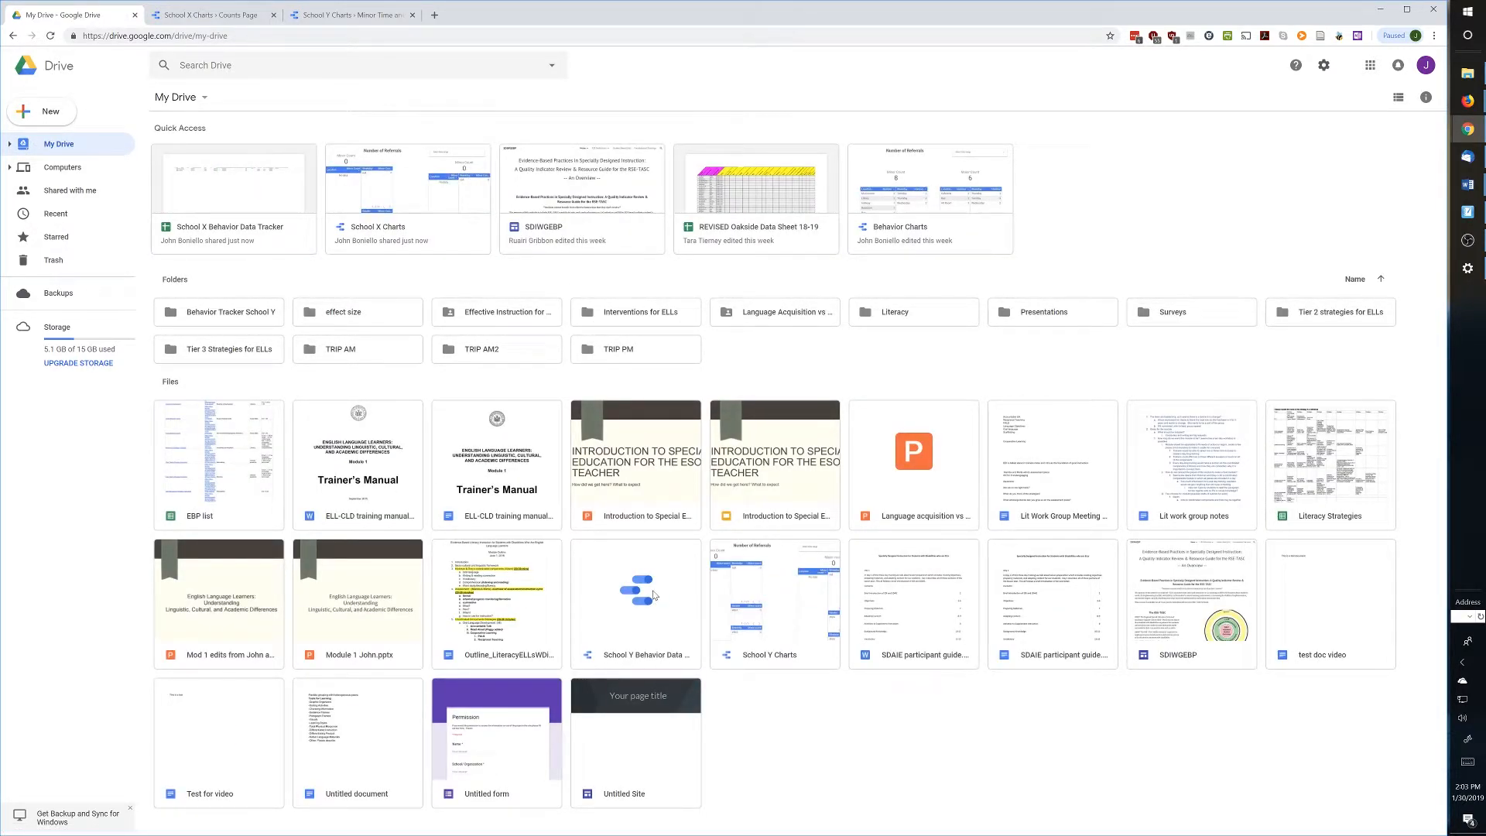
click(771, 604)
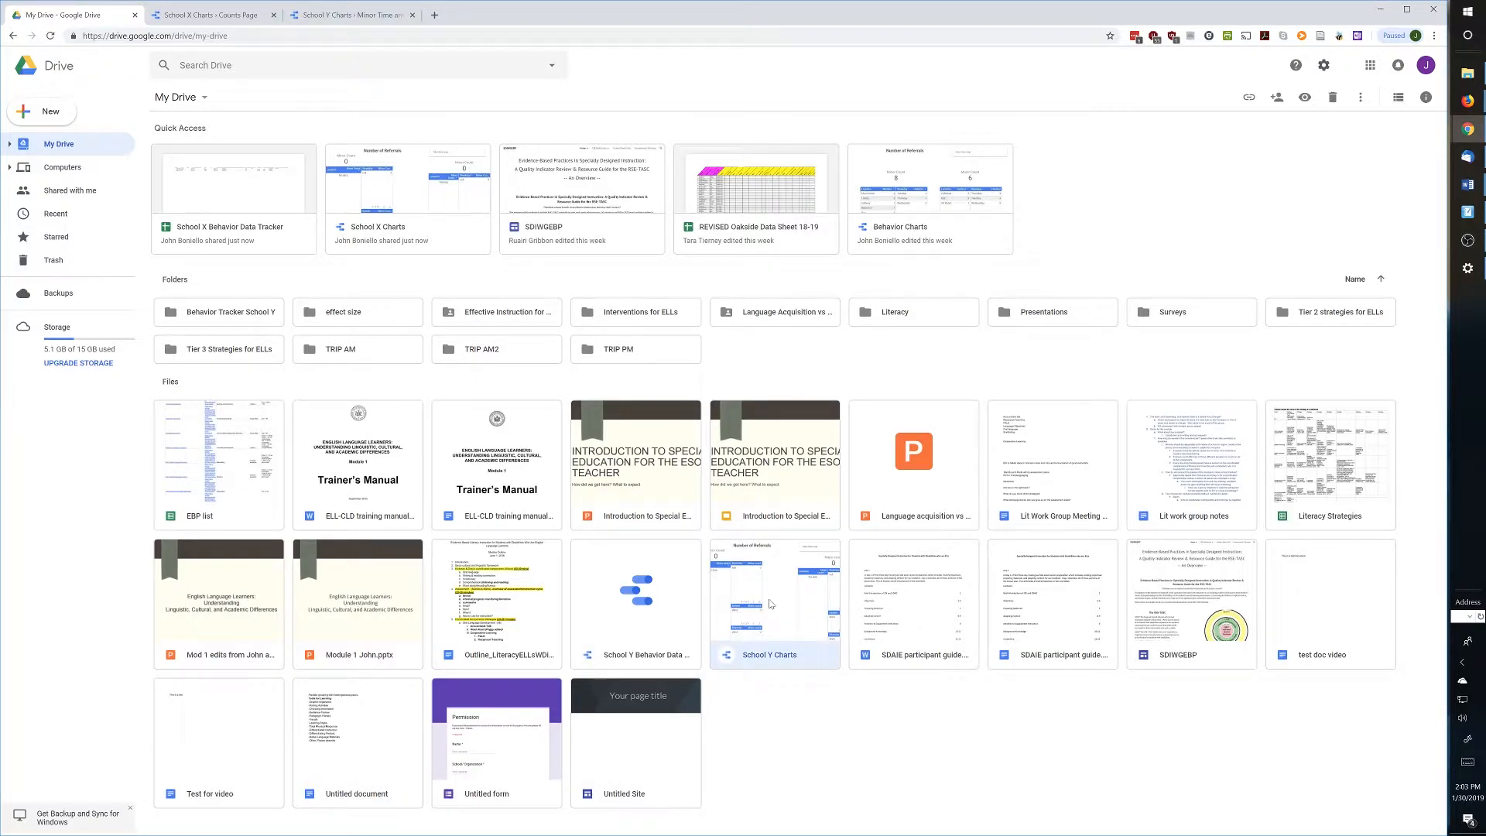
drag(762, 609, 220, 316)
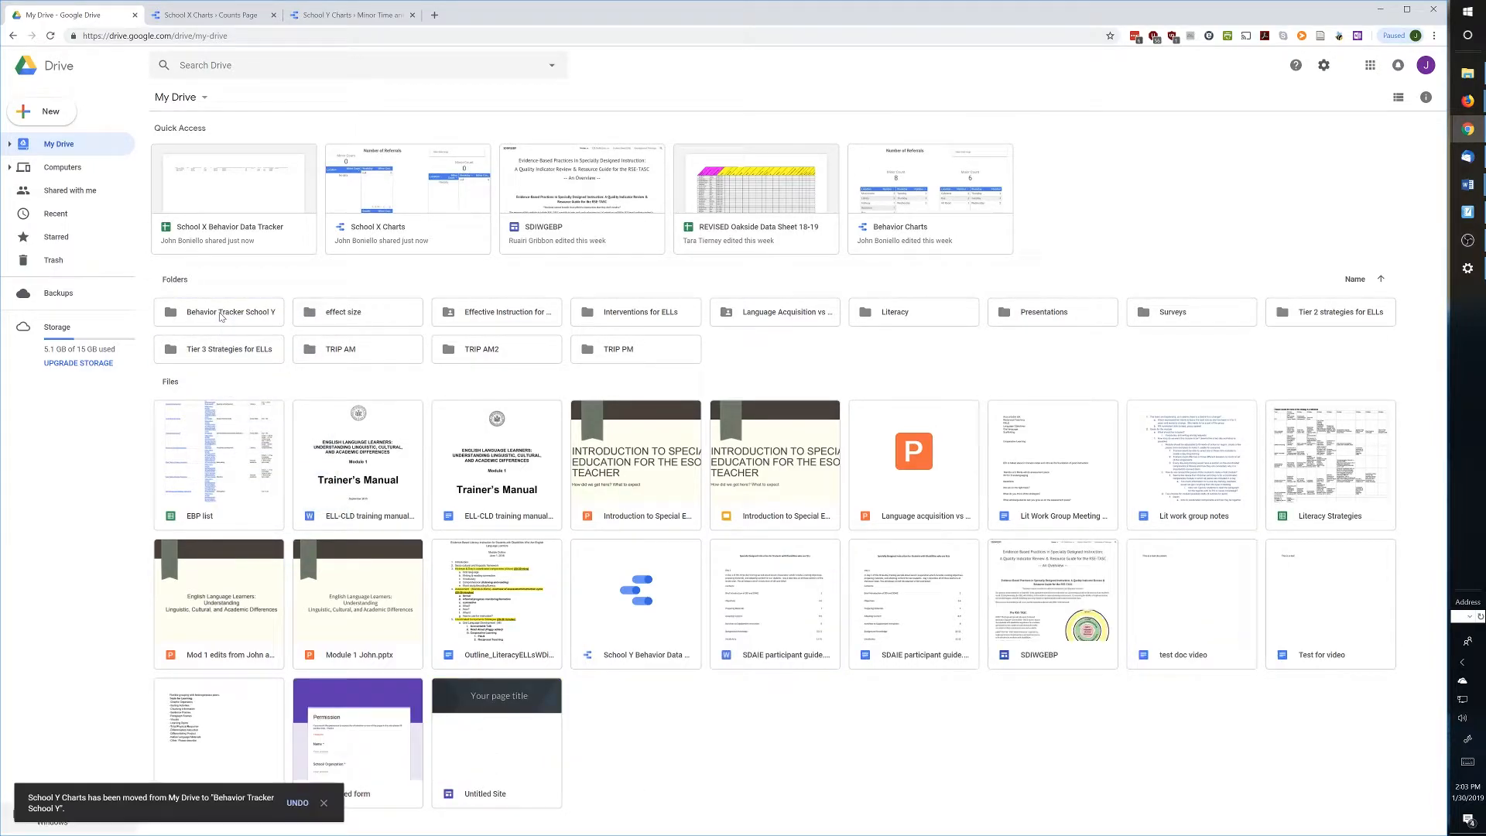
- Open the Behavior Tracker School Y folder, close both open chart reports, and open School Y Charts from the folder
double_click(221, 316)
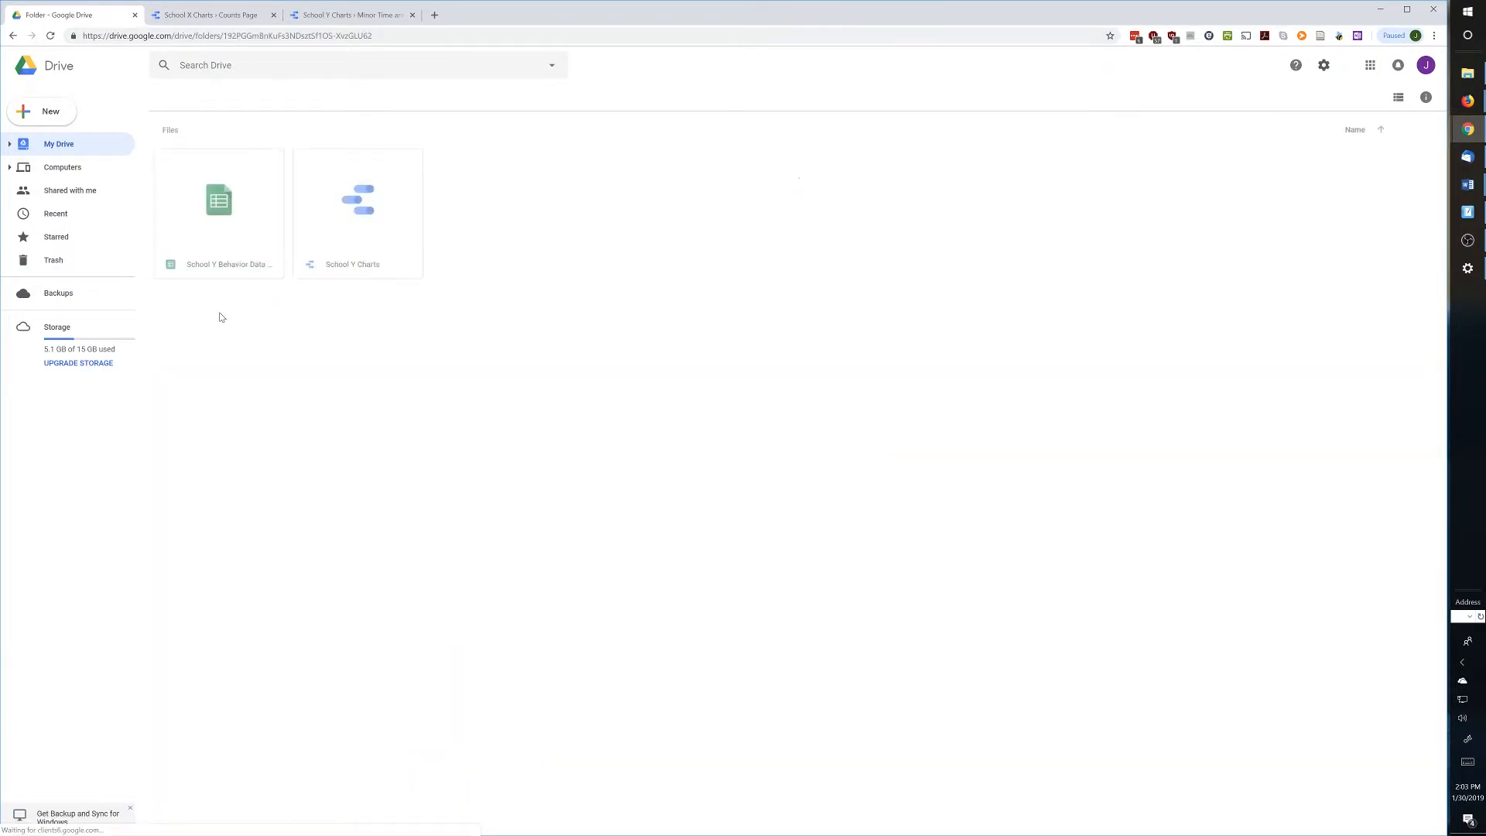
click(412, 14)
click(273, 14)
double_click(385, 183)
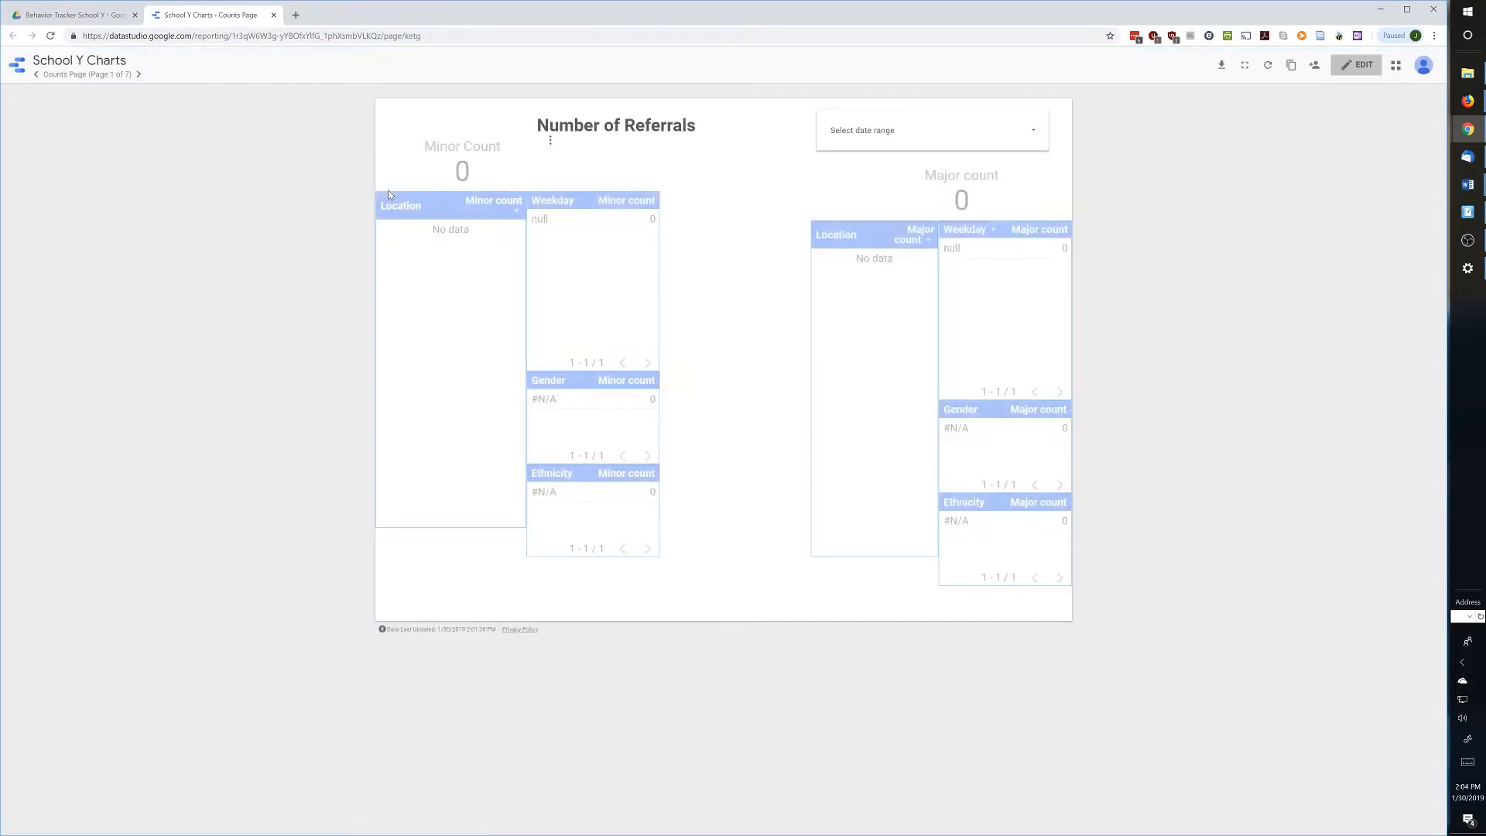
- Review the view-permission option and advanced sharing settings of the School Y Charts report, and close the report
click(1314, 65)
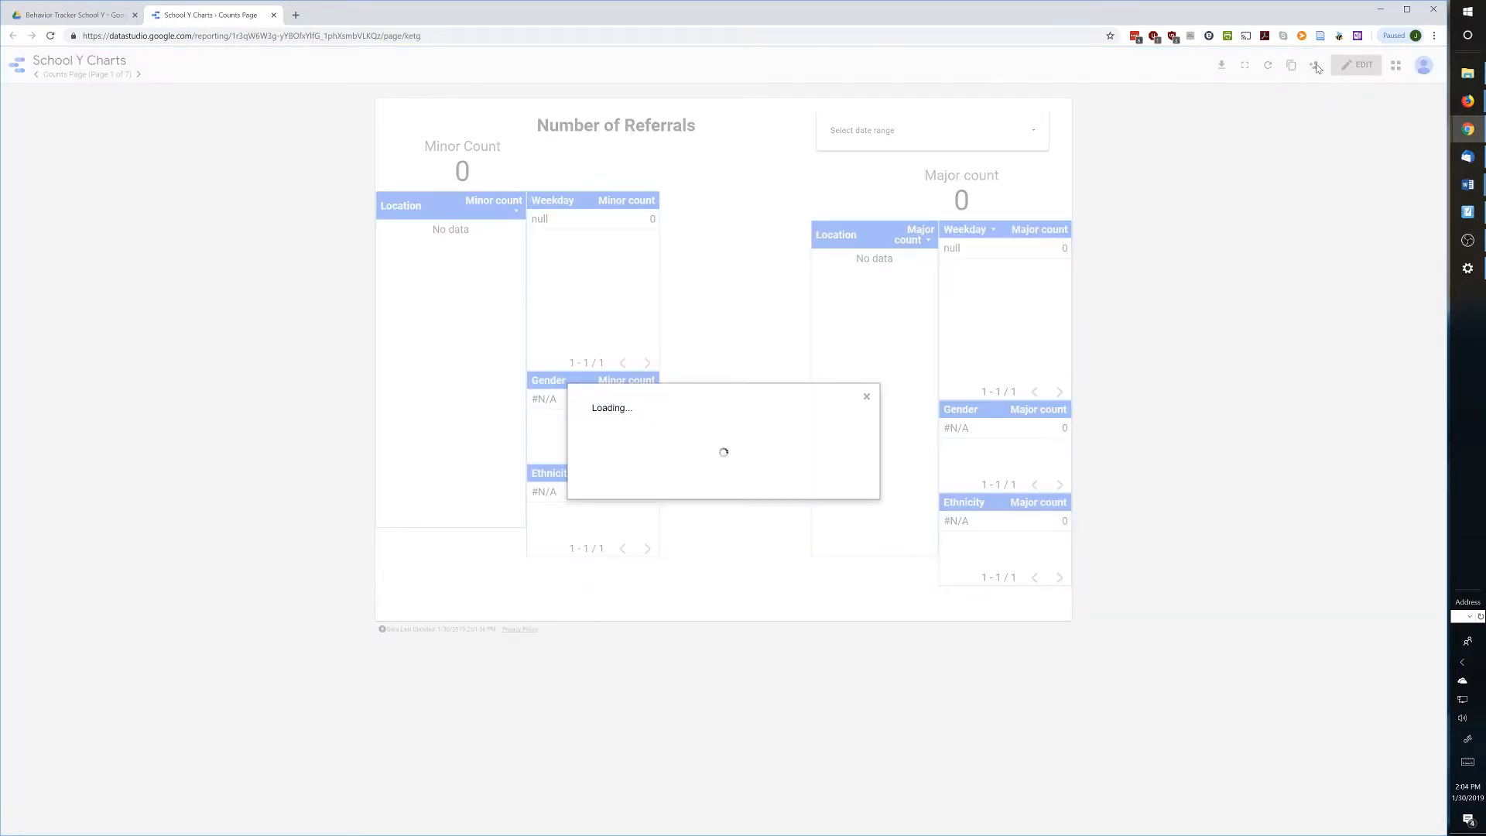
click(849, 437)
click(843, 476)
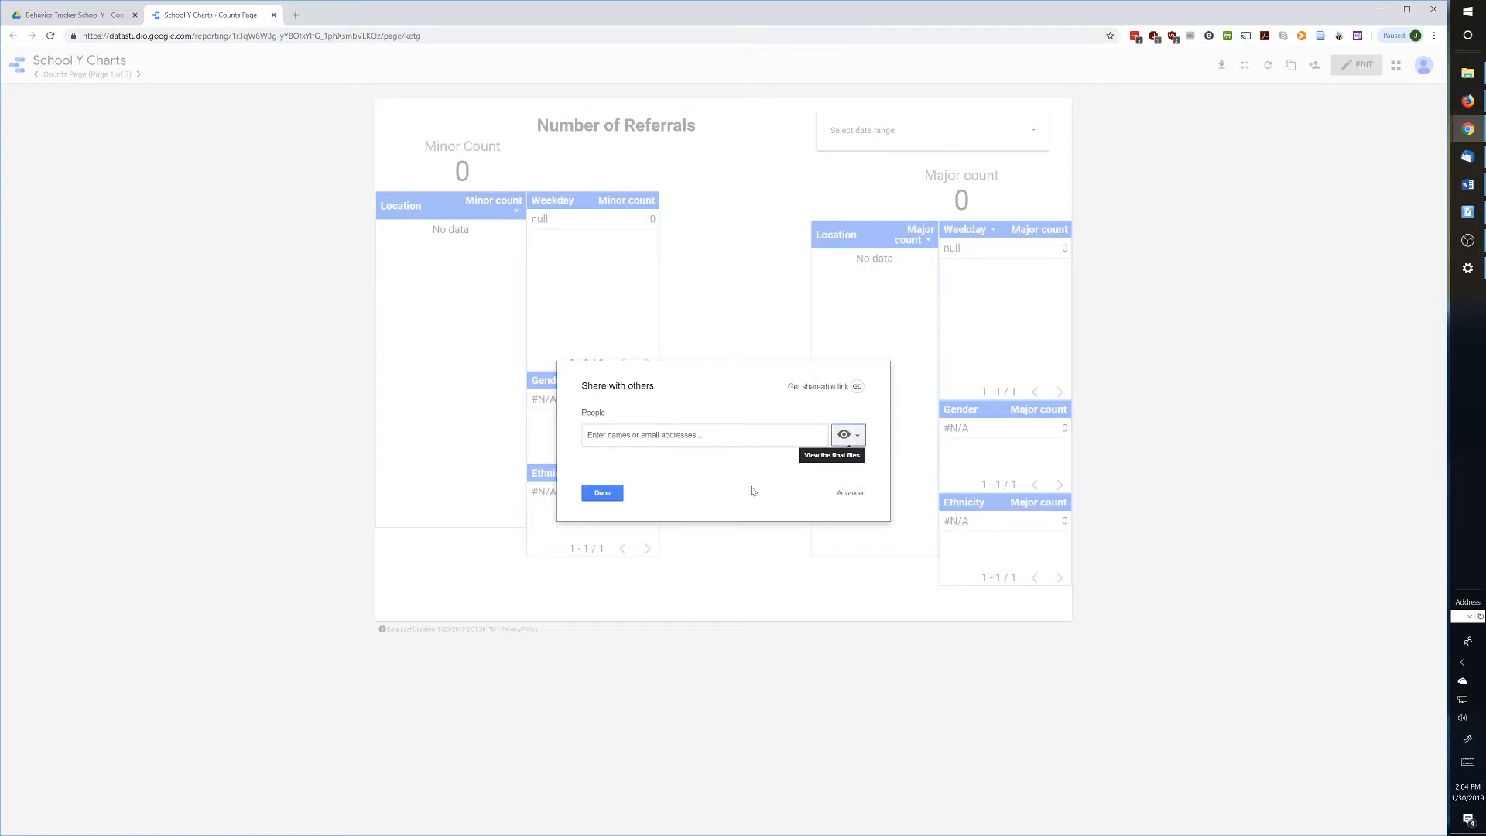
click(855, 492)
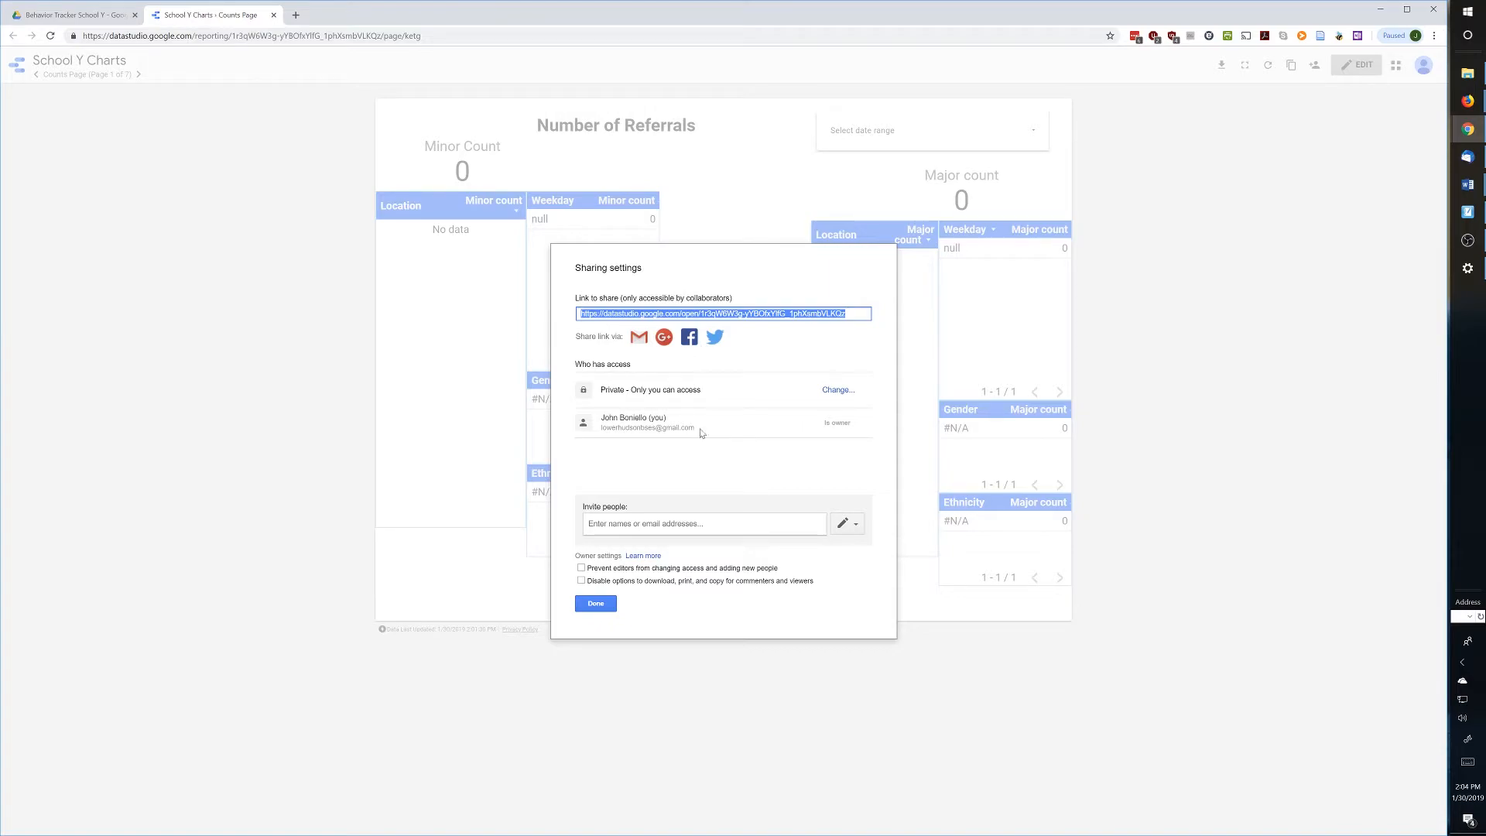
click(595, 603)
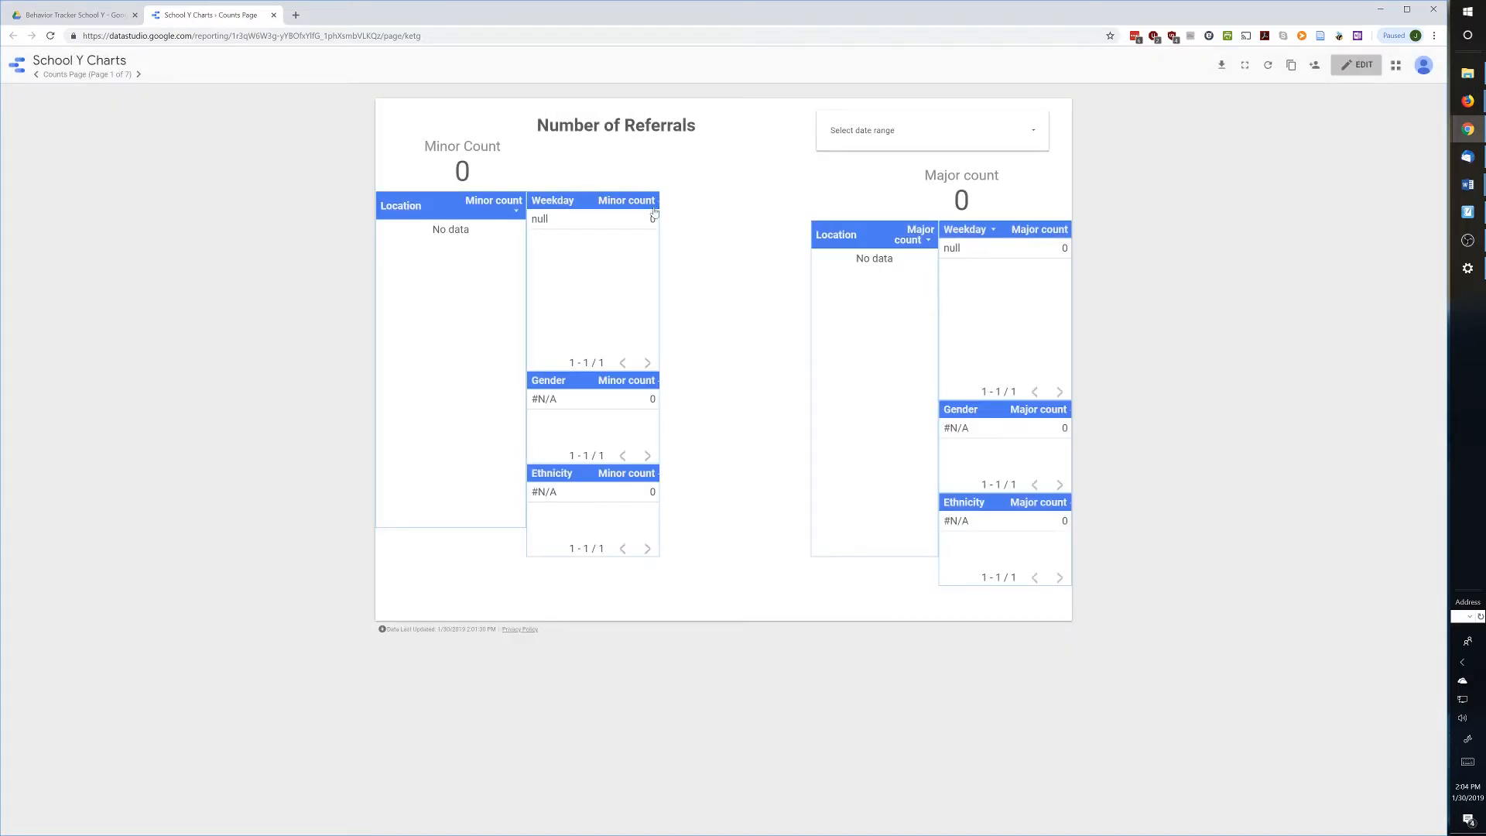
click(273, 16)
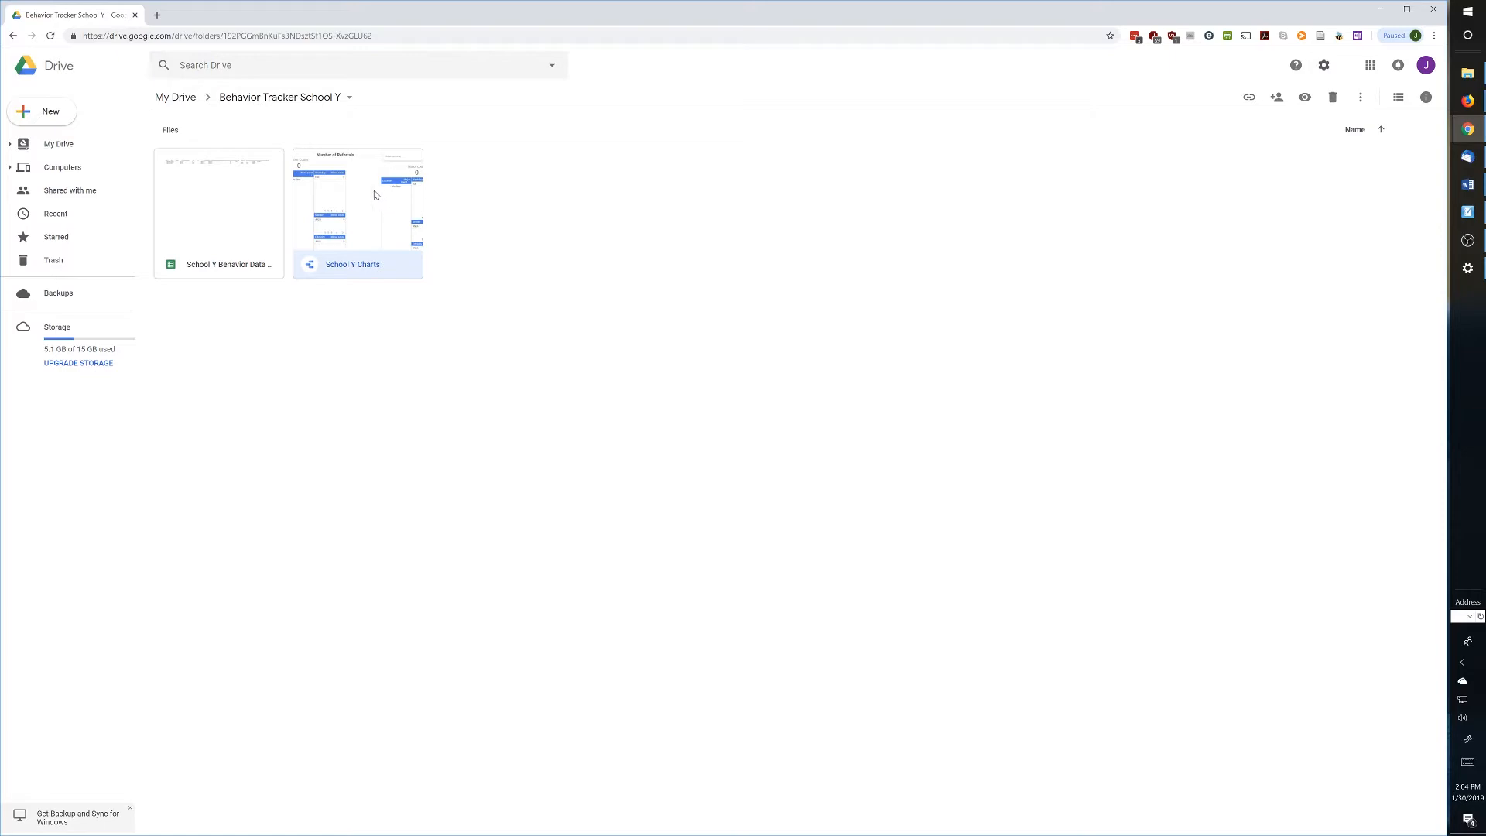
- Open the Data Studio home page at datastudio.google.com in a new browser tab
click(158, 12)
text(data)
key(End)
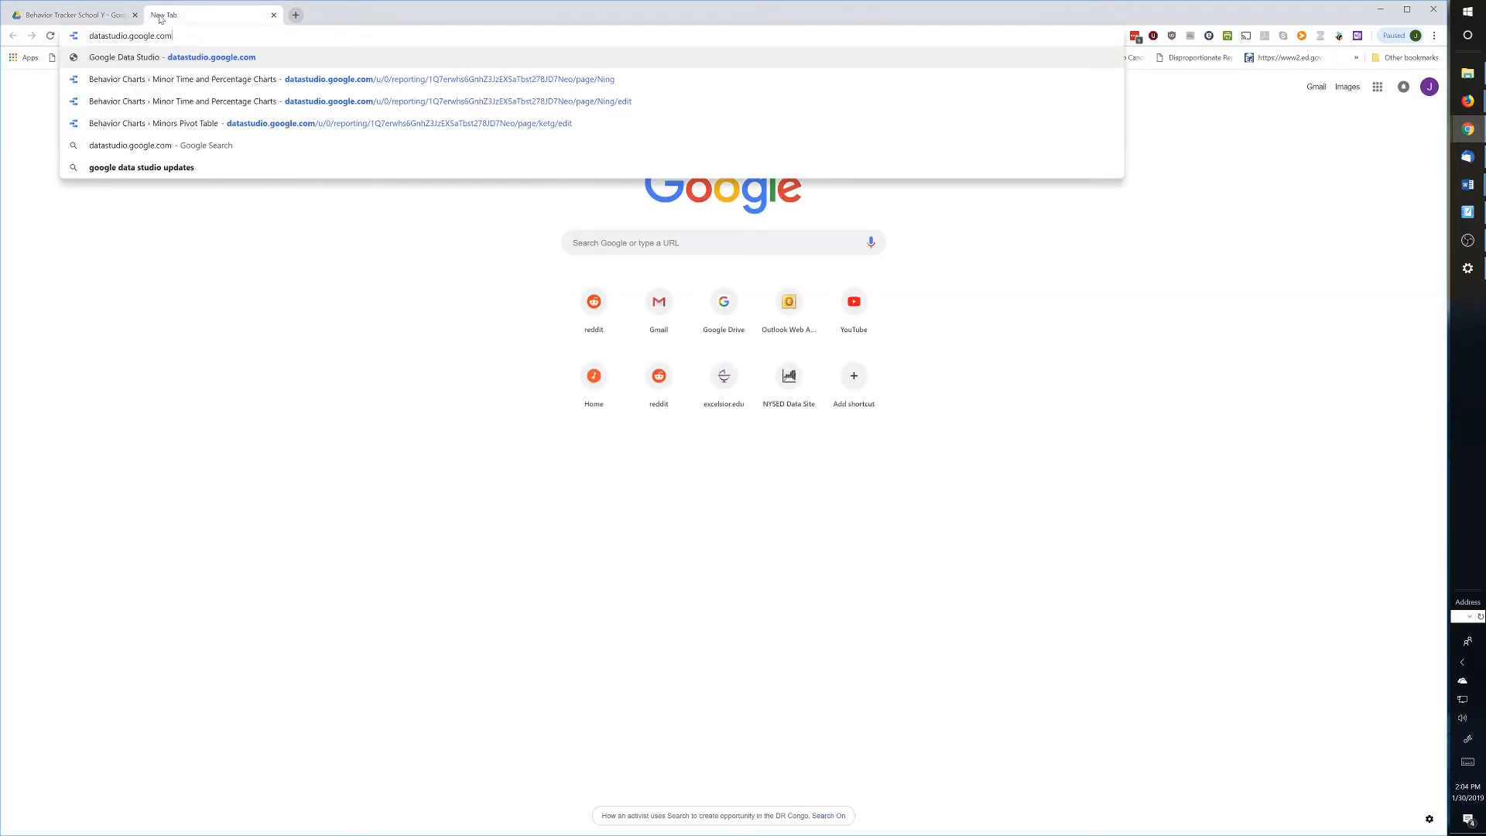
drag(174, 35, 87, 36)
key(Return)
key(Return)
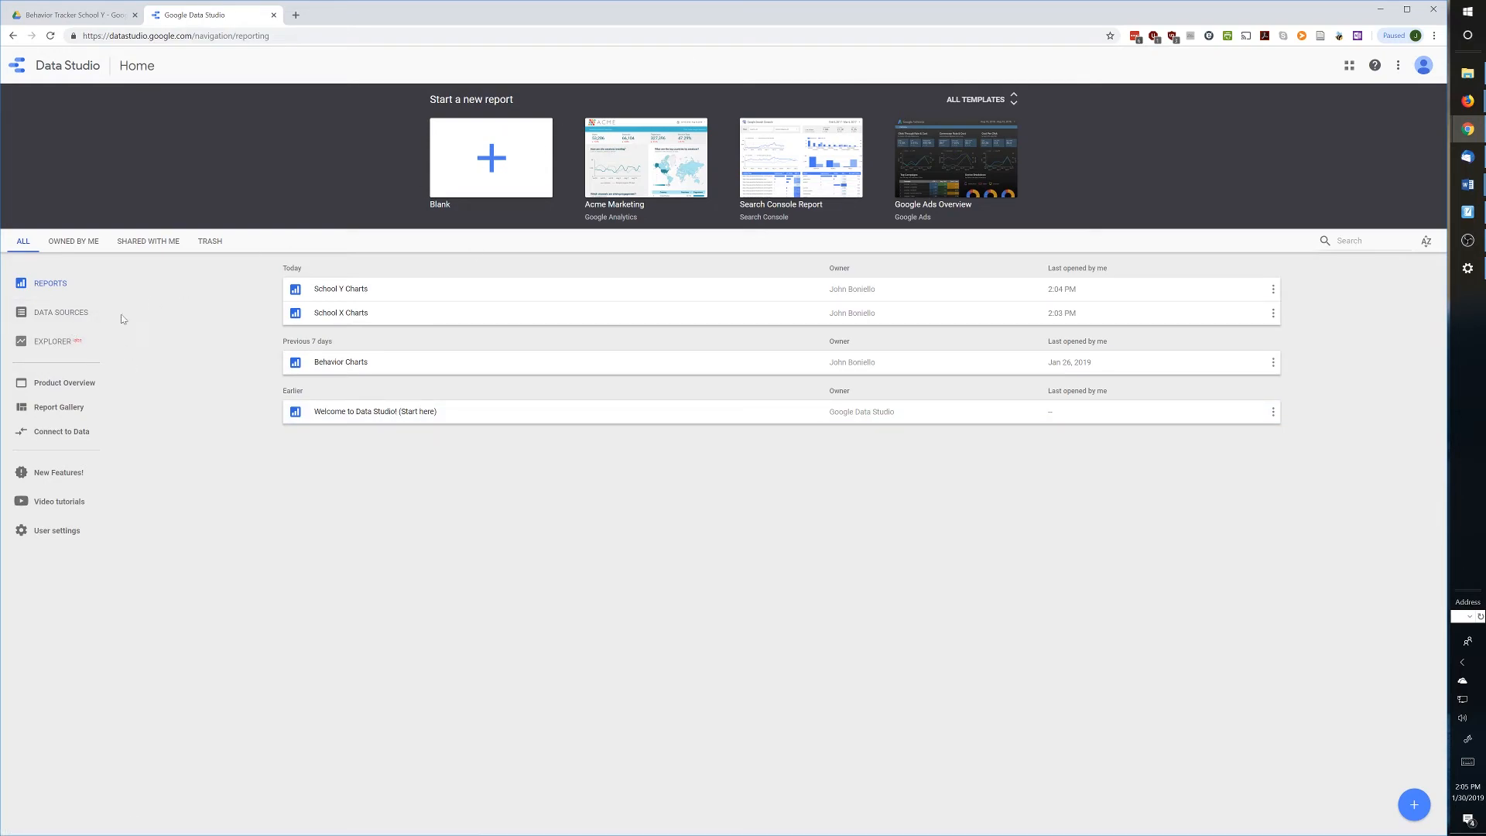
- Check the reports shared with this account and open School Y Charts from the reports owned by it
click(151, 241)
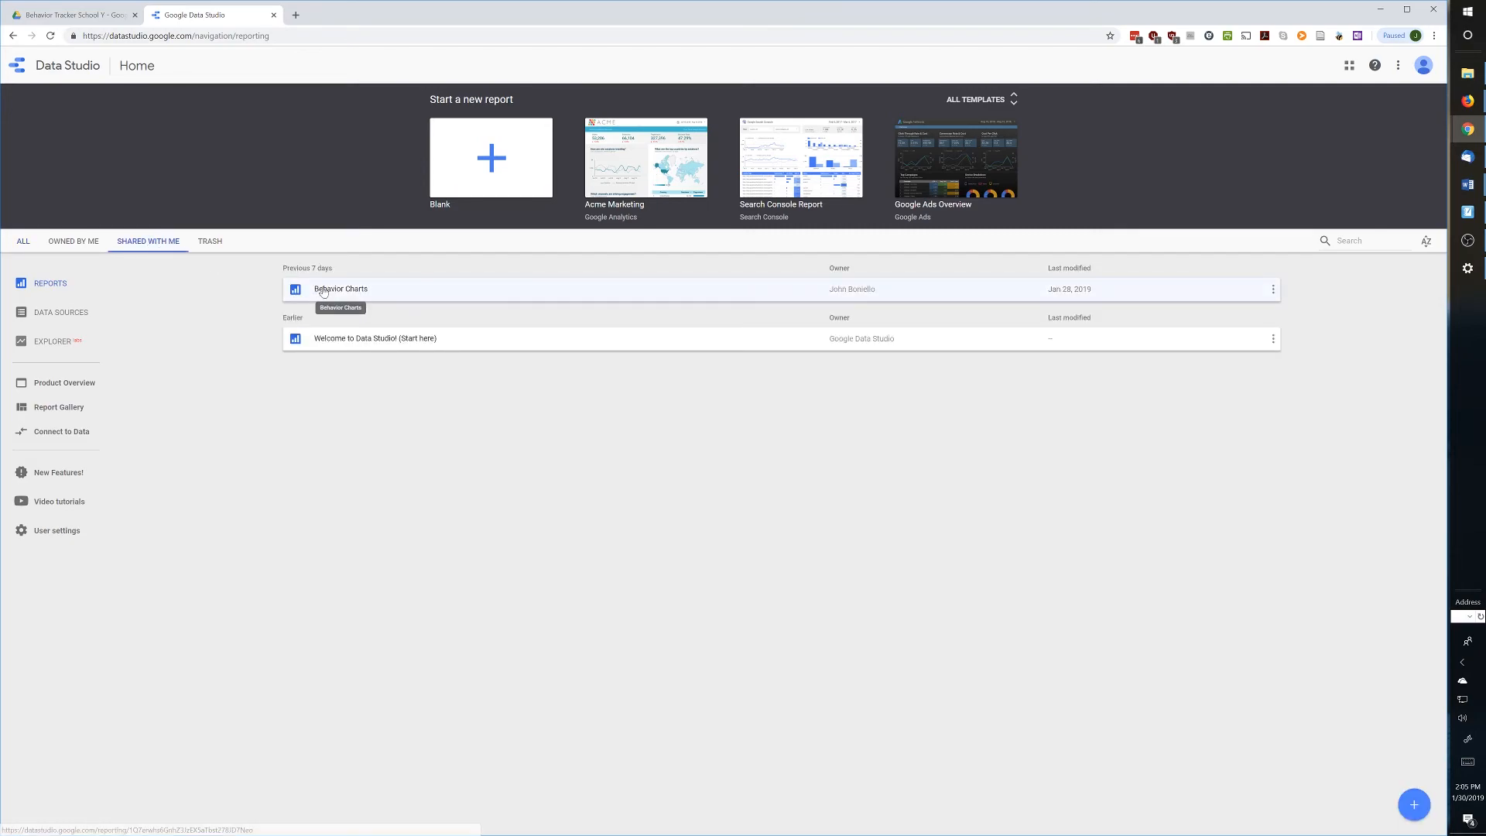
click(81, 244)
click(411, 301)
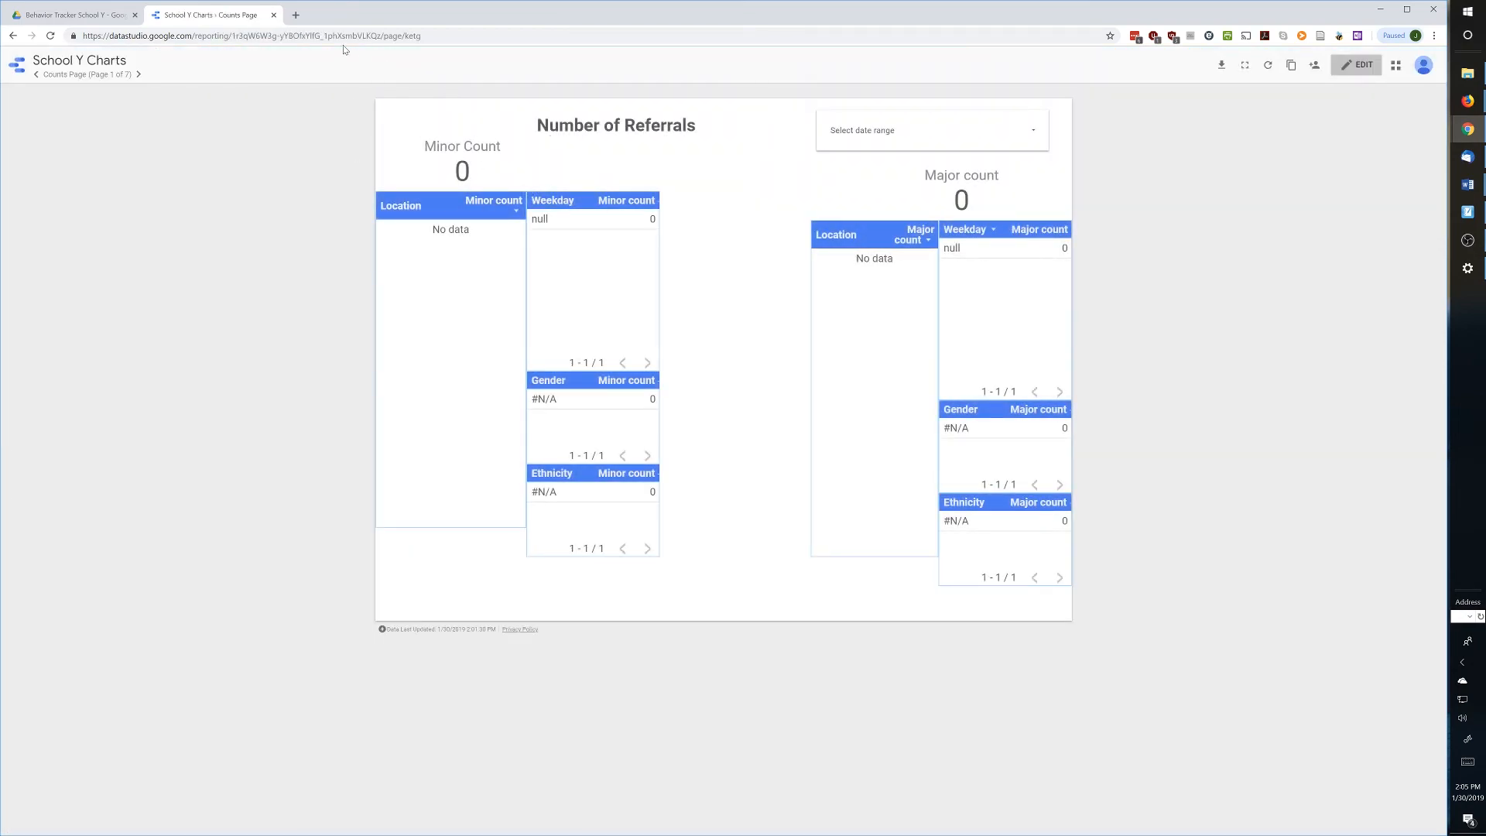
- Close the School Y Charts report and return to the Behavior Tracker School Y folder in Google Drive, leaving no file selected
click(273, 15)
click(171, 95)
double_click(246, 309)
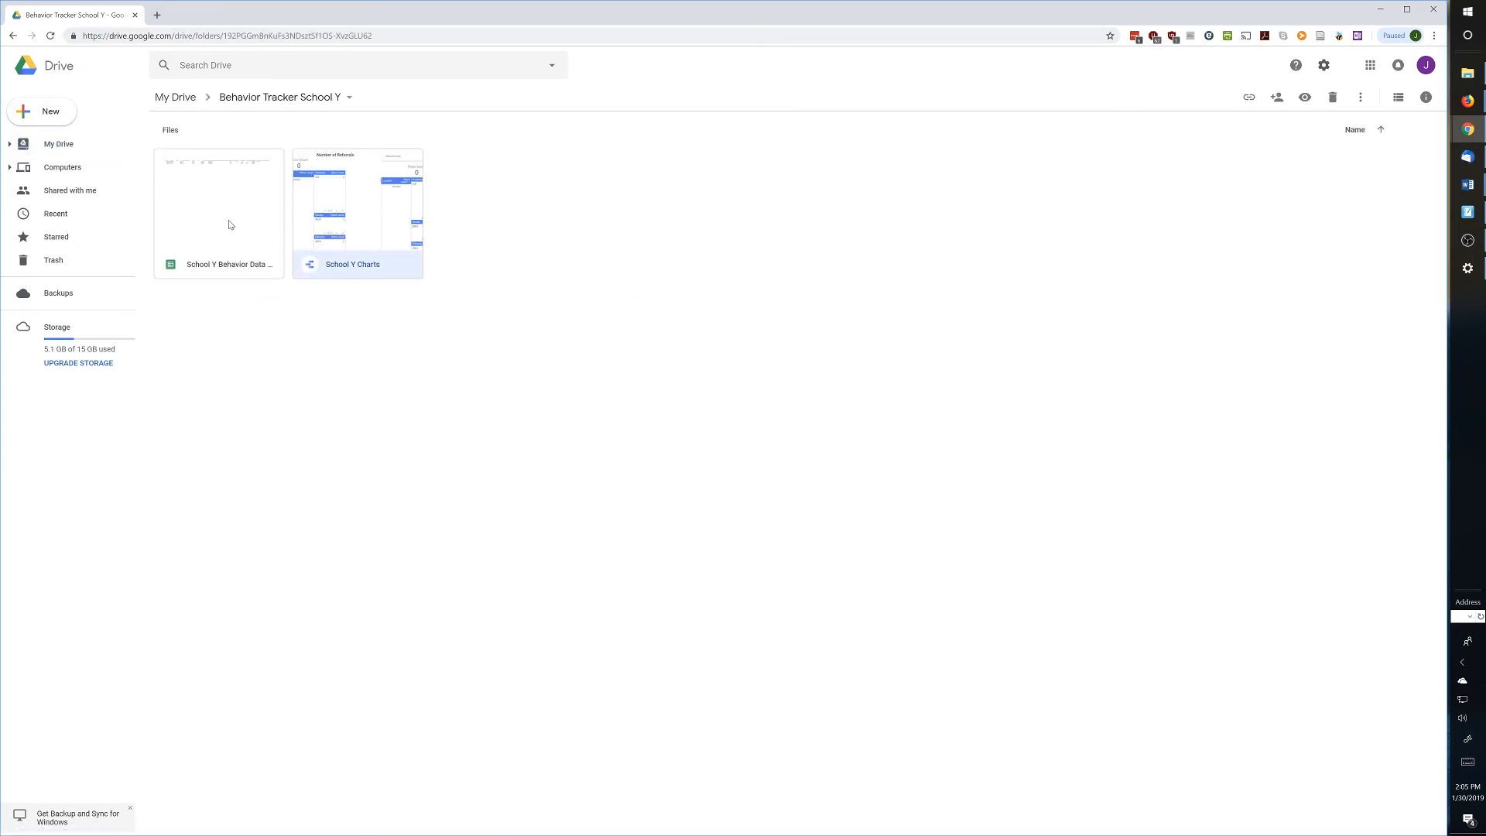
click(230, 225)
click(526, 228)
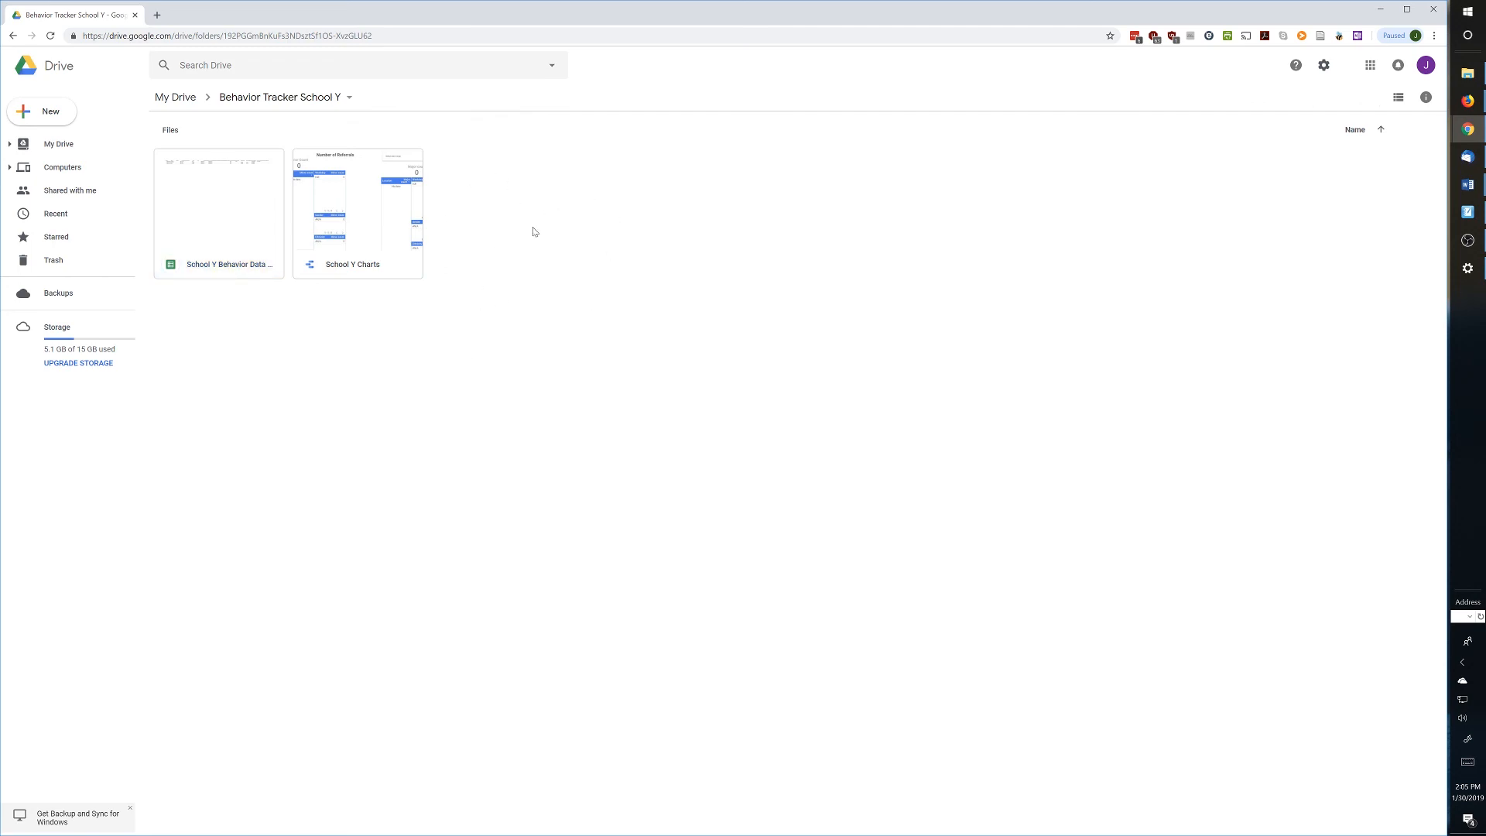